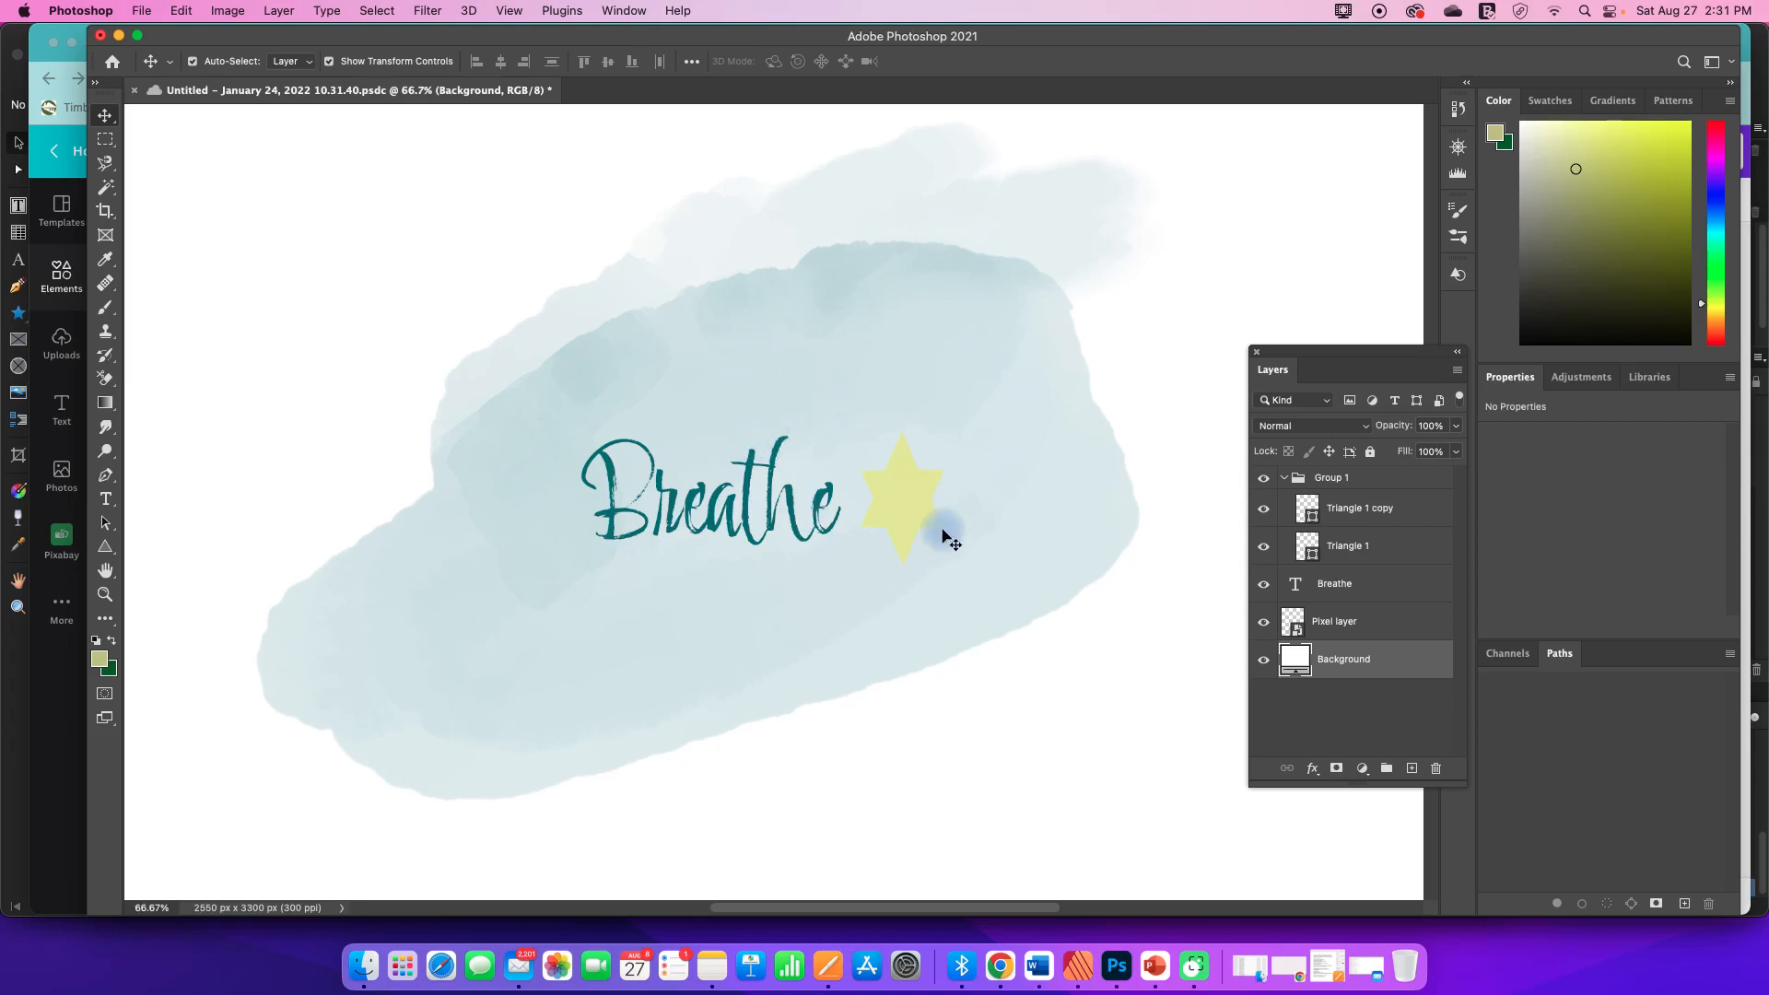
Toggle the visibility of the Background, Pixel layer, Breathe and Group 1 layers off and on to examine what each contains
{"action": "left_click", "coordinate": [1265, 664]}
{"action": "left_click", "coordinate": [1265, 664]}
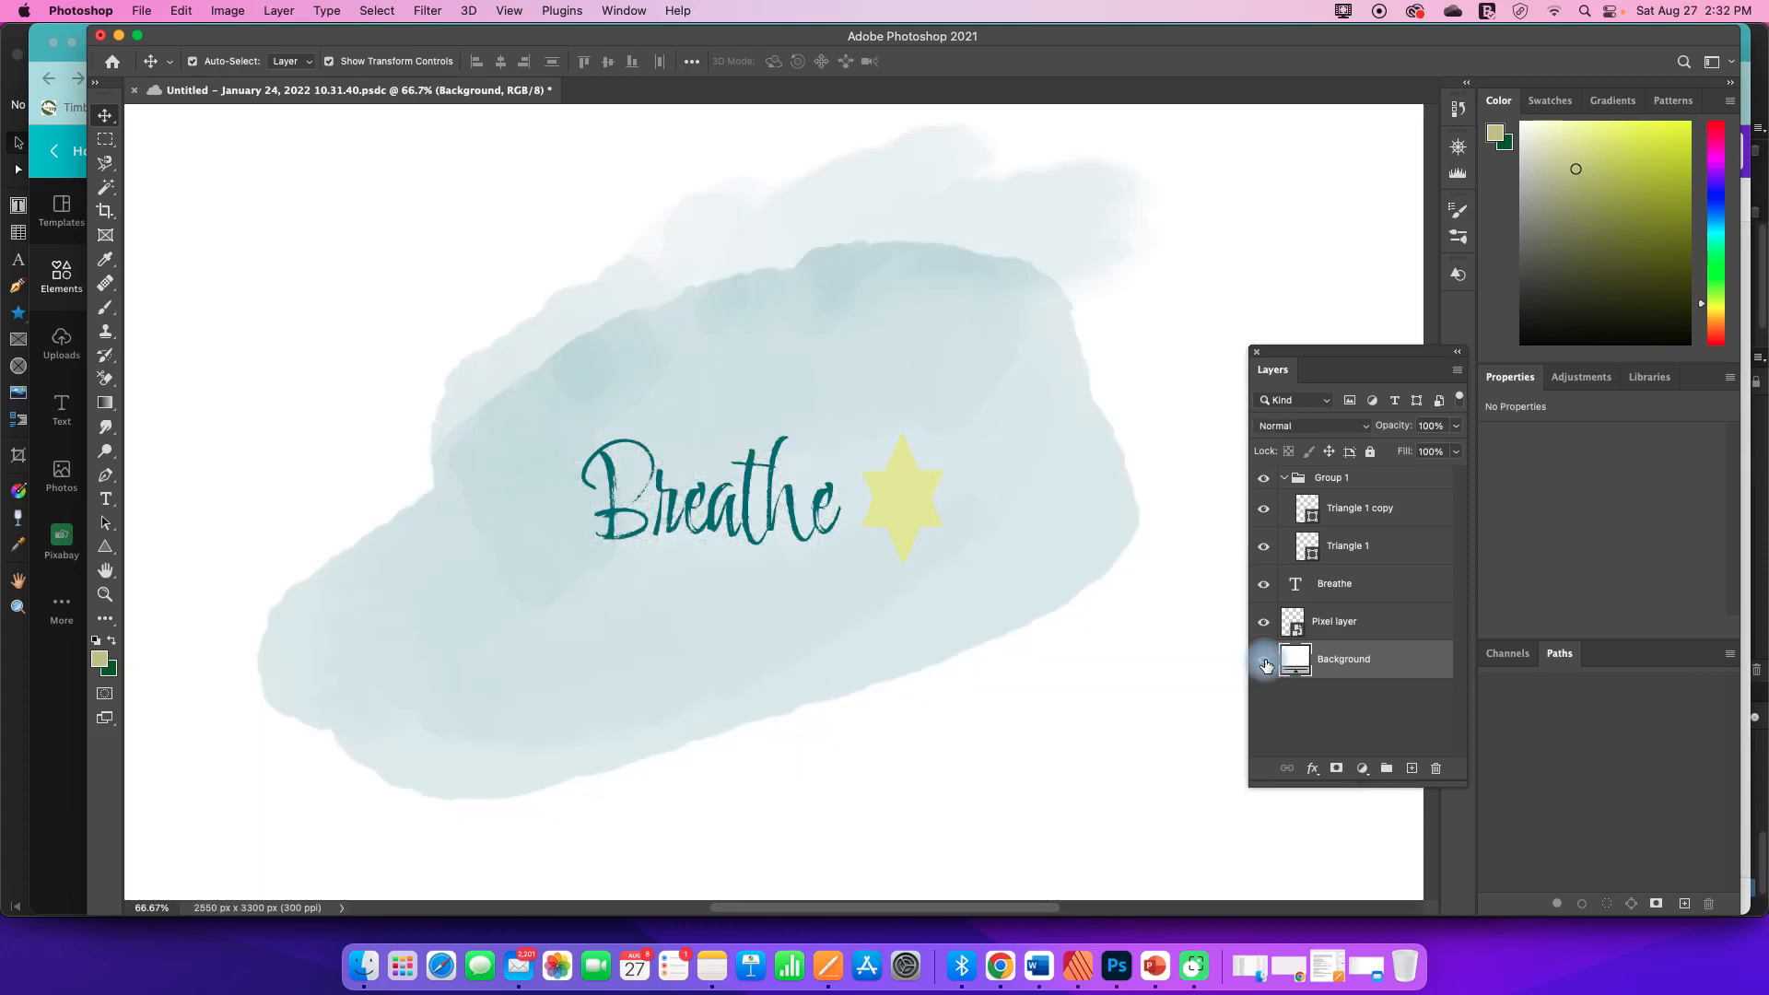
{"action": "left_click", "coordinate": [1327, 627]}
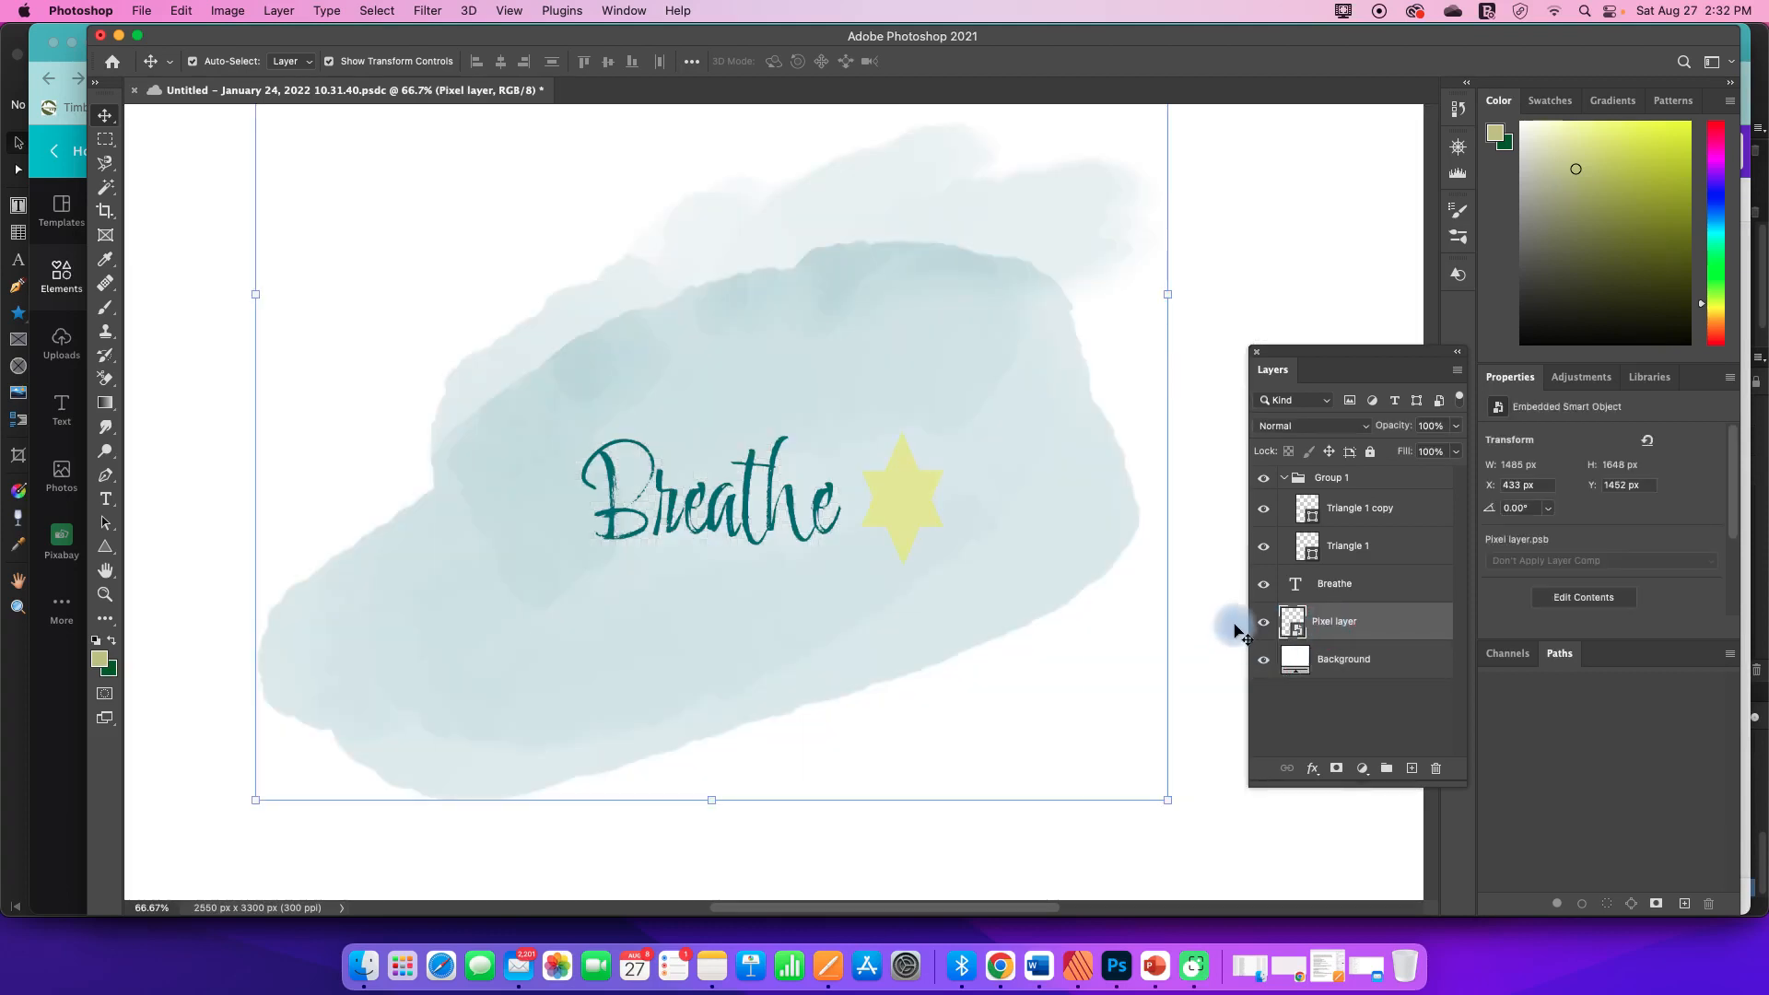
{"action": "left_click", "coordinate": [1263, 624]}
{"action": "left_click", "coordinate": [1263, 624]}
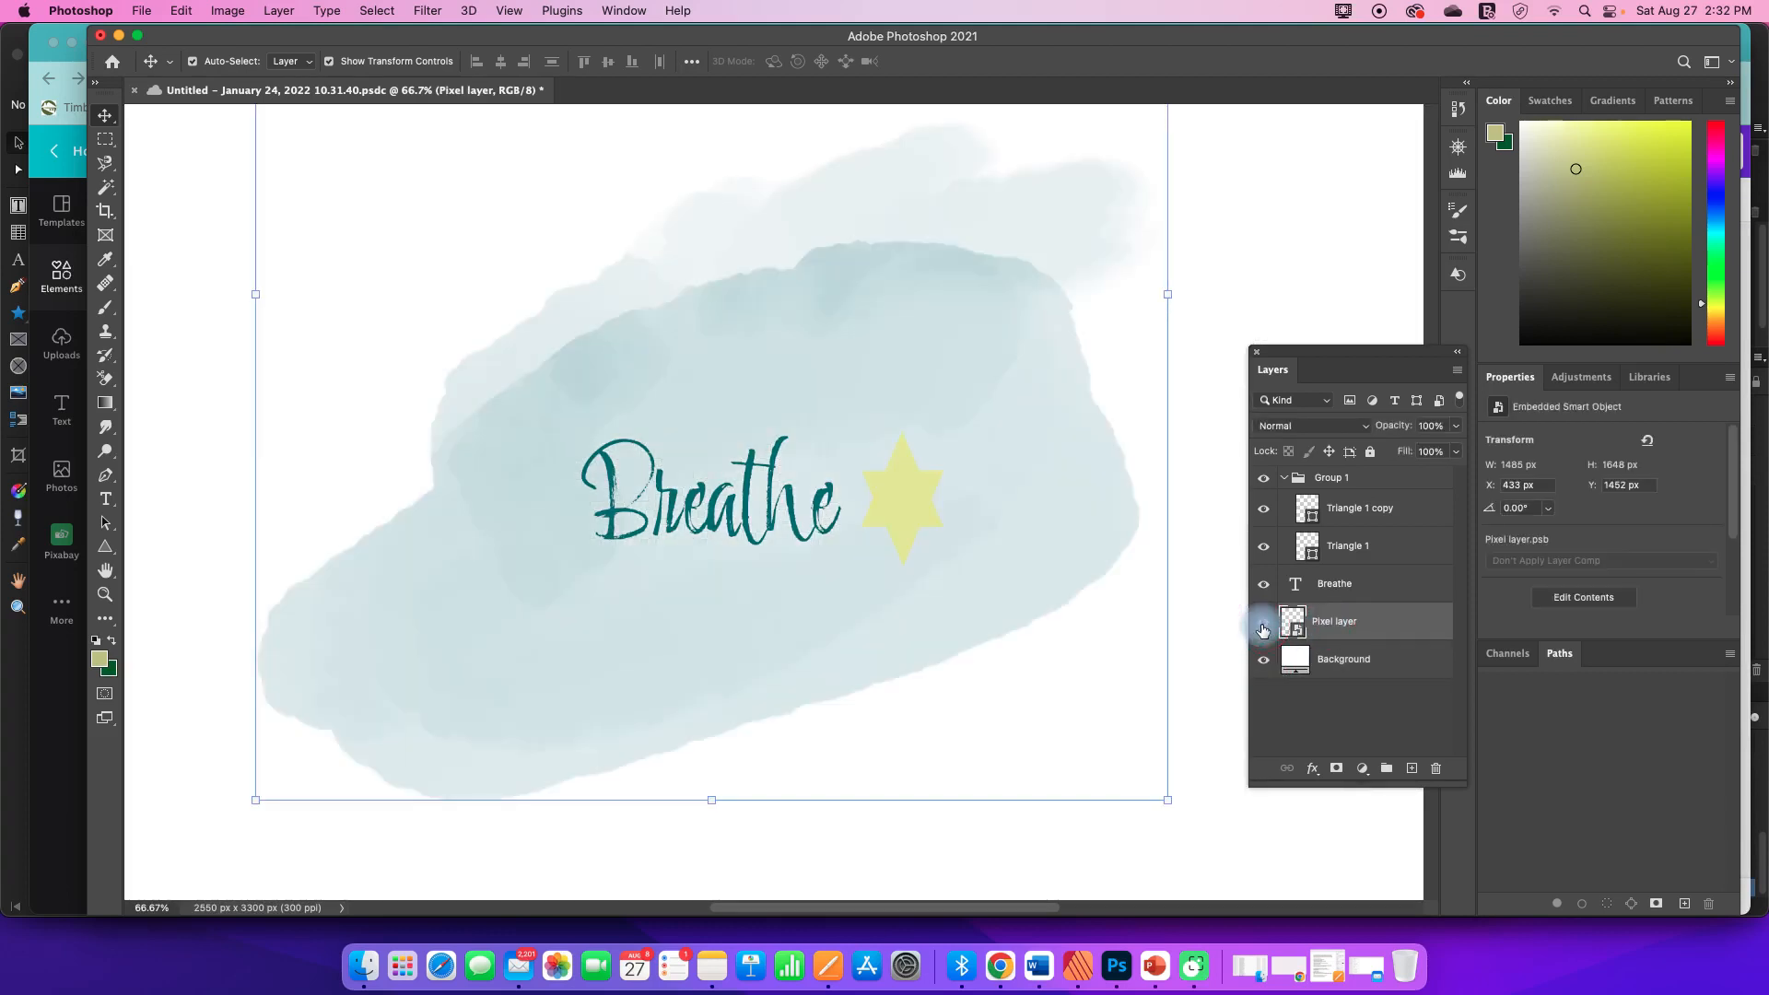
{"action": "left_click", "coordinate": [1261, 587]}
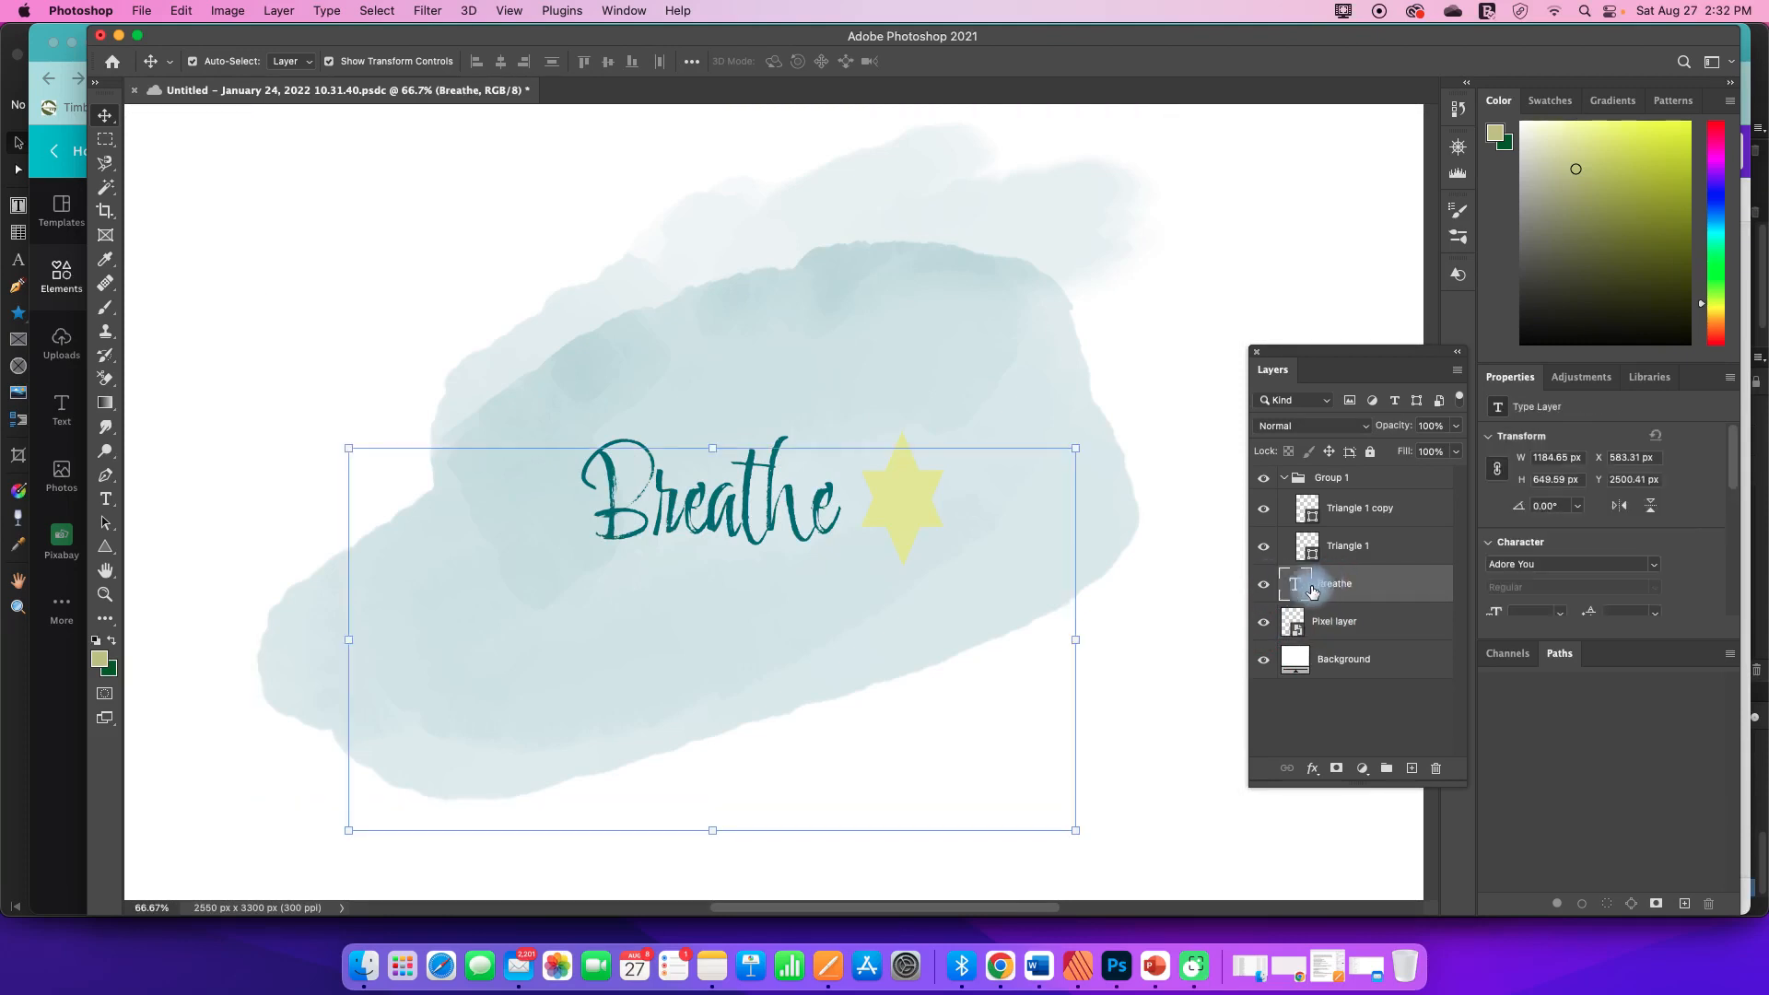
{"action": "left_click", "coordinate": [1261, 588]}
{"action": "left_click", "coordinate": [1262, 588]}
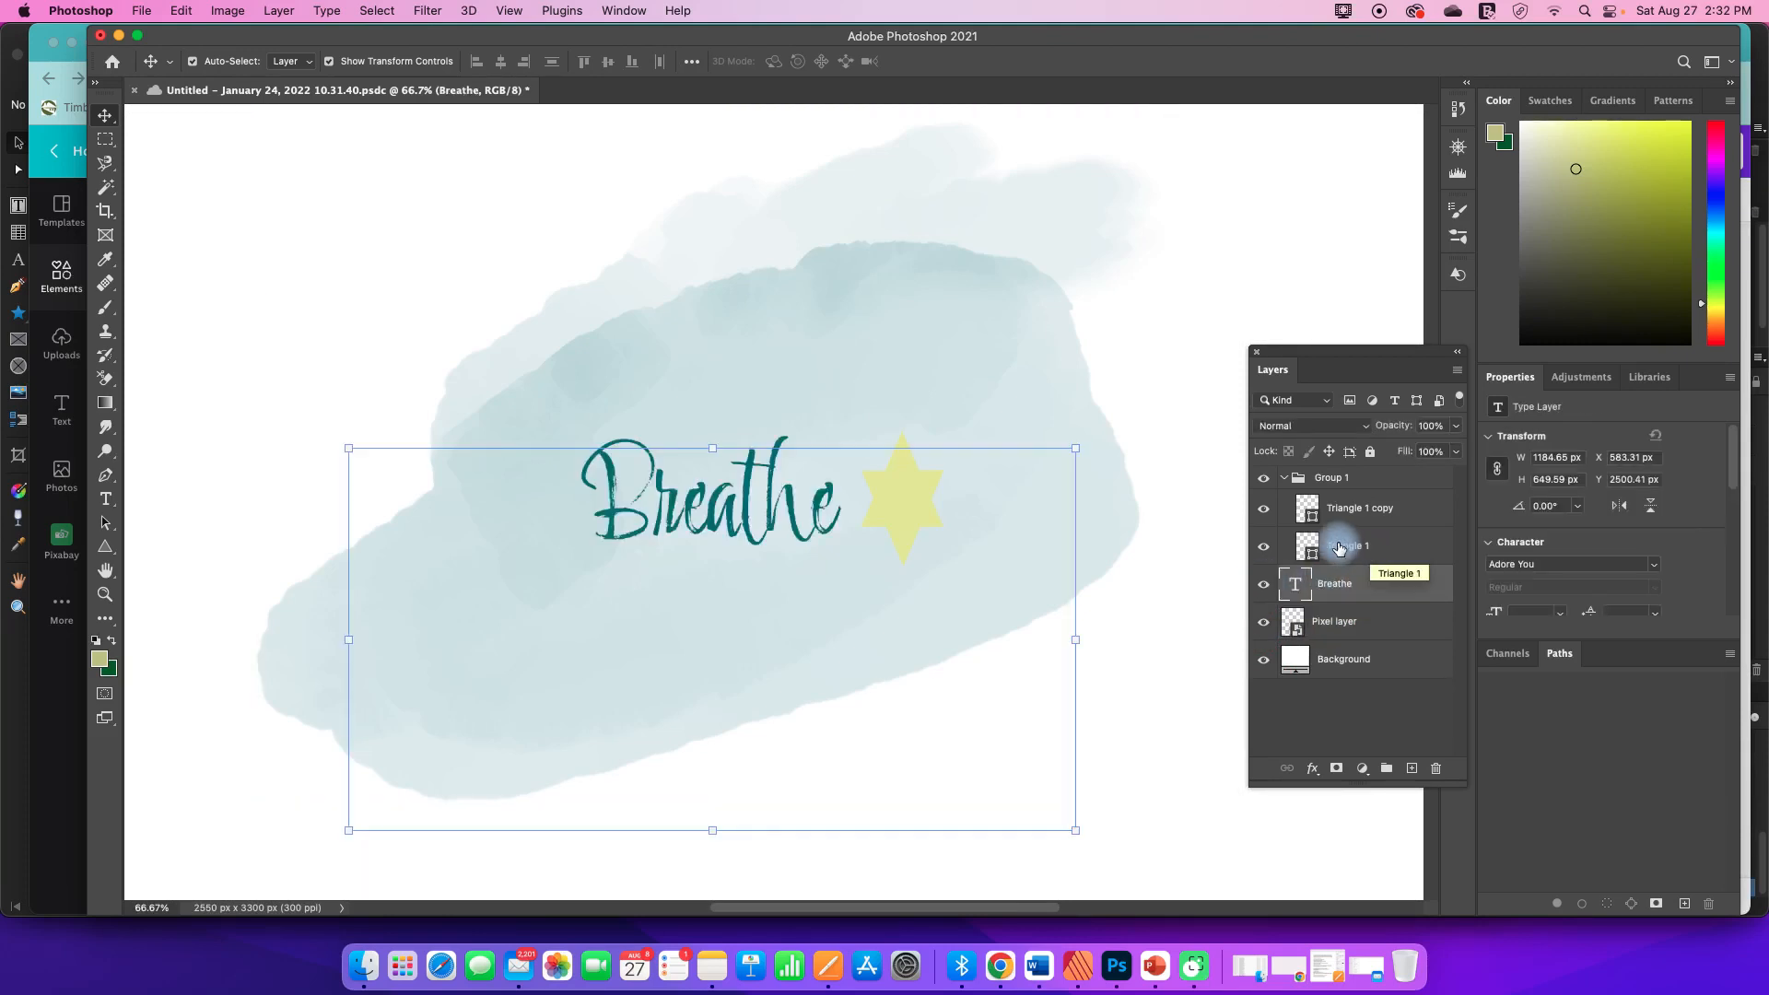
{"action": "left_click", "coordinate": [1331, 478]}
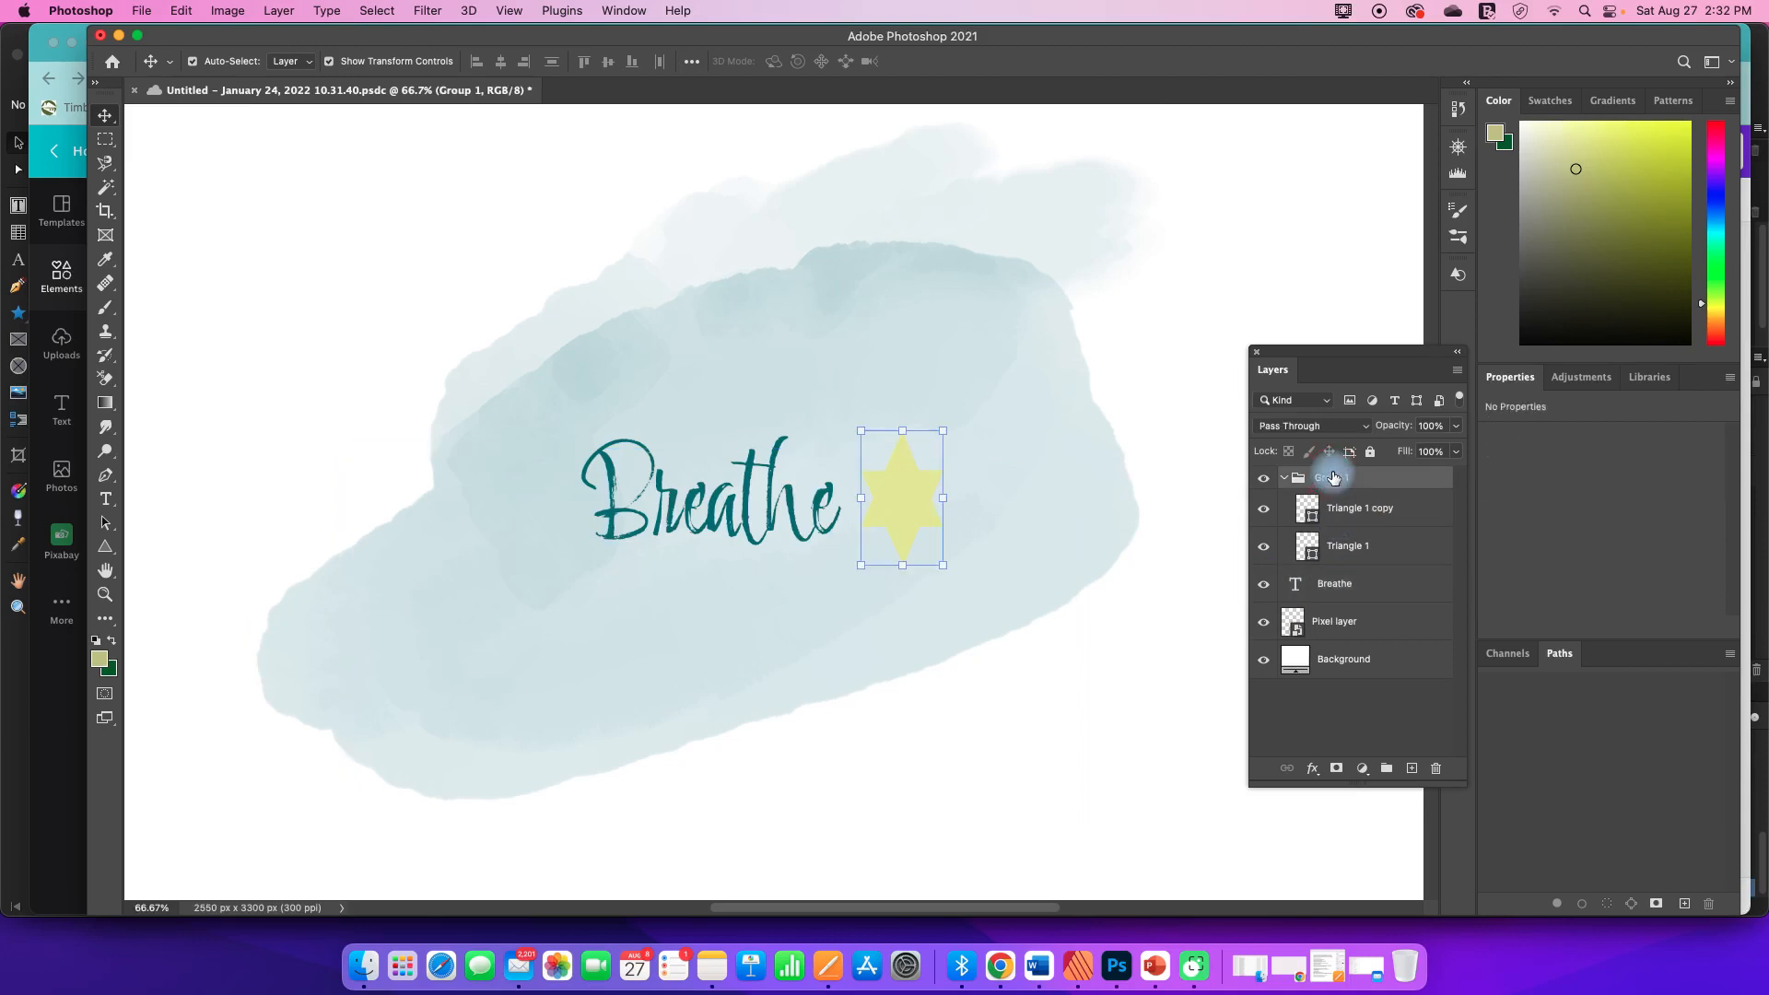
{"action": "left_click", "coordinate": [1263, 478]}
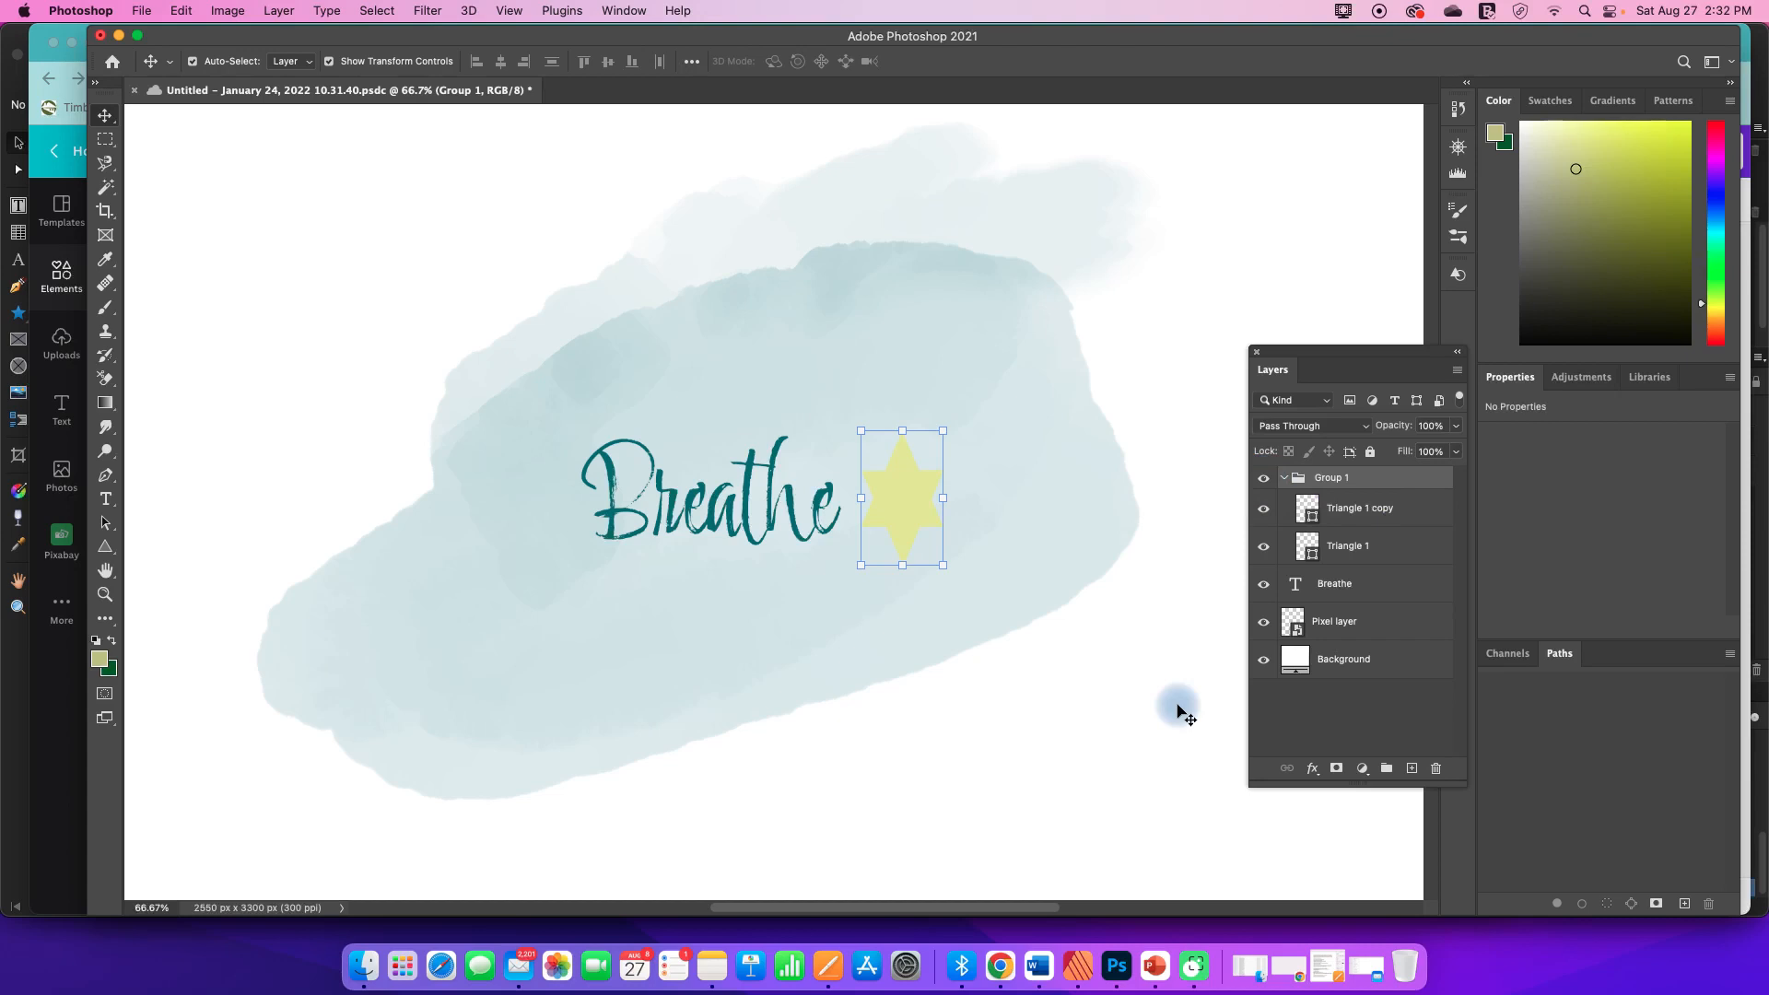
Select each layer in turn from Background up through Pixel layer, Breathe and both triangles to Group 1 to examine the stacking order
{"action": "left_click", "coordinate": [1362, 661]}
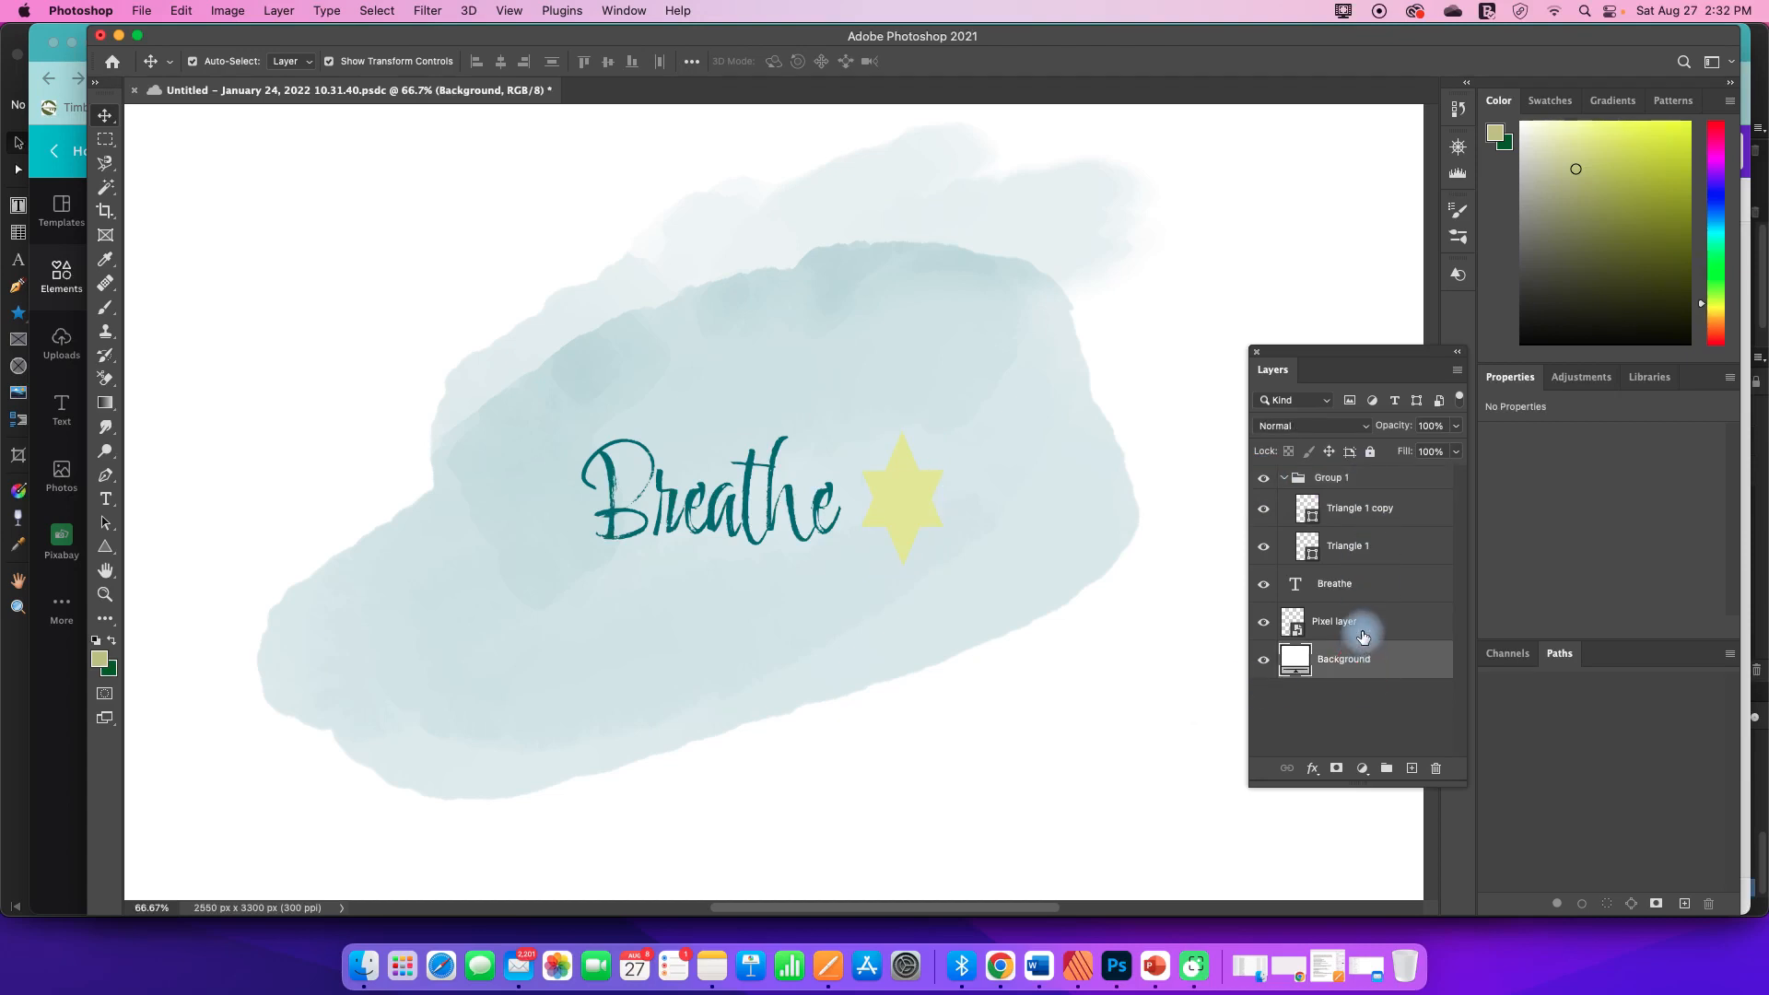
{"action": "left_click", "coordinate": [1362, 631]}
{"action": "left_click", "coordinate": [1354, 586]}
{"action": "left_click", "coordinate": [1350, 551]}
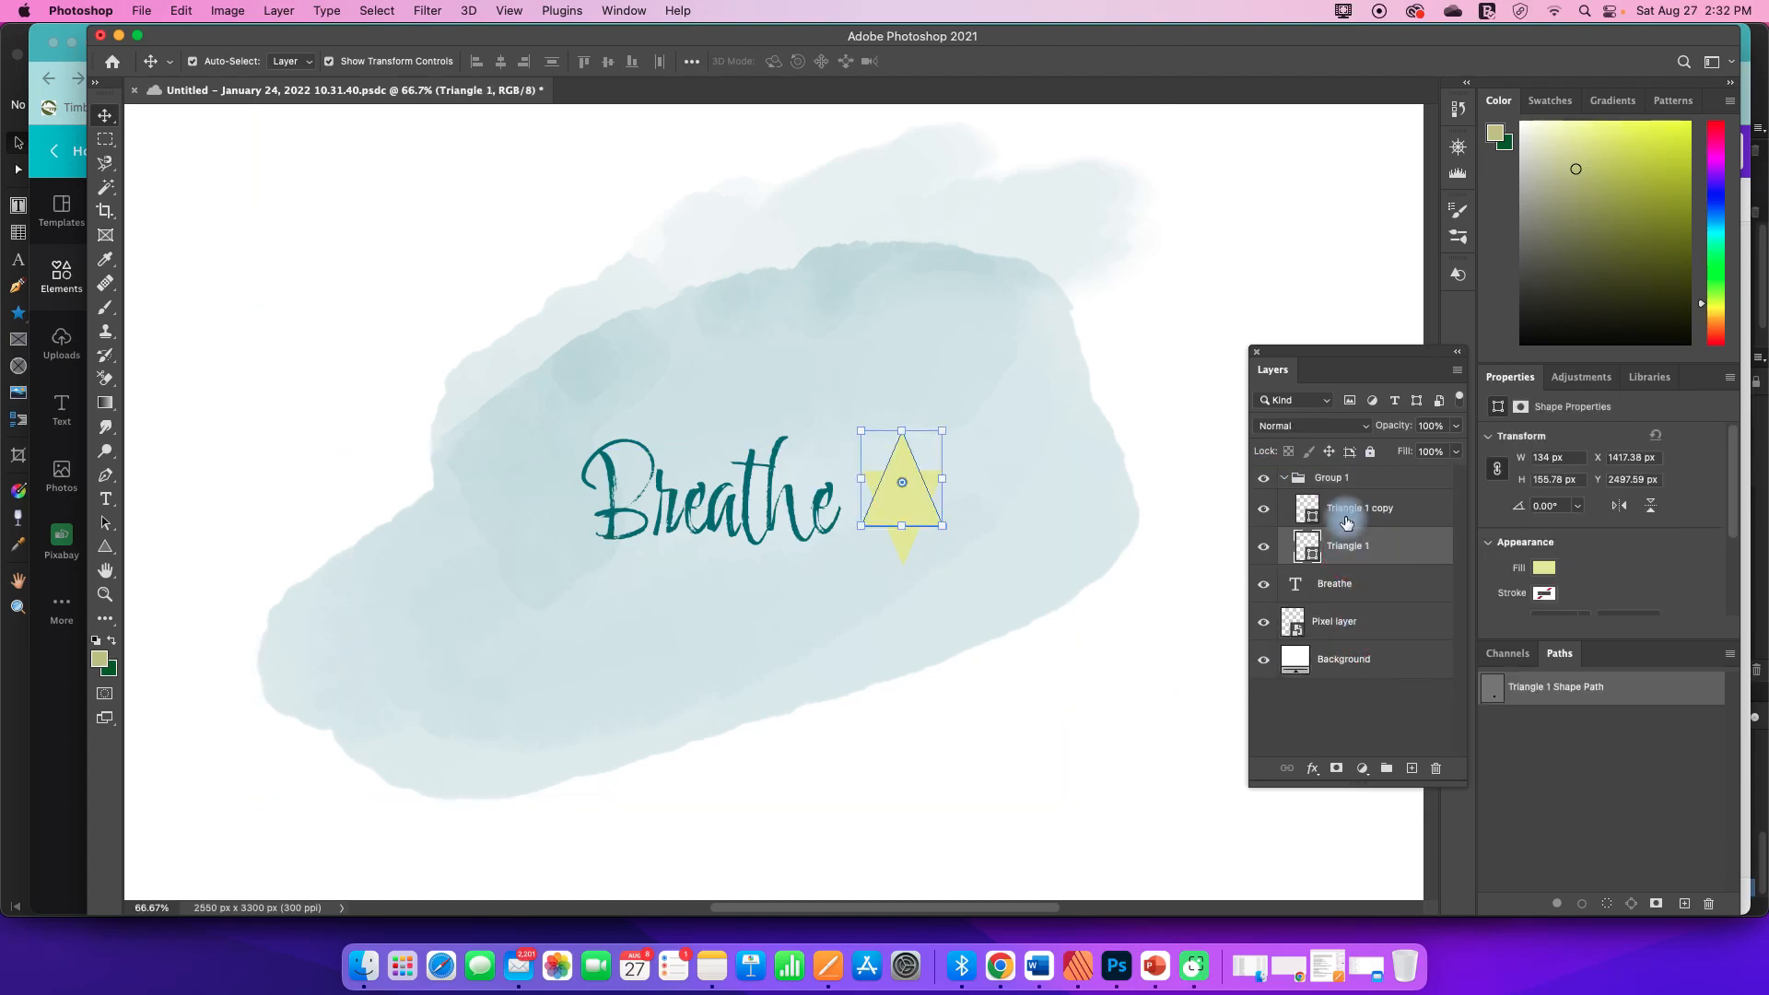
{"action": "left_click", "coordinate": [1346, 523]}
{"action": "left_click", "coordinate": [1336, 475]}
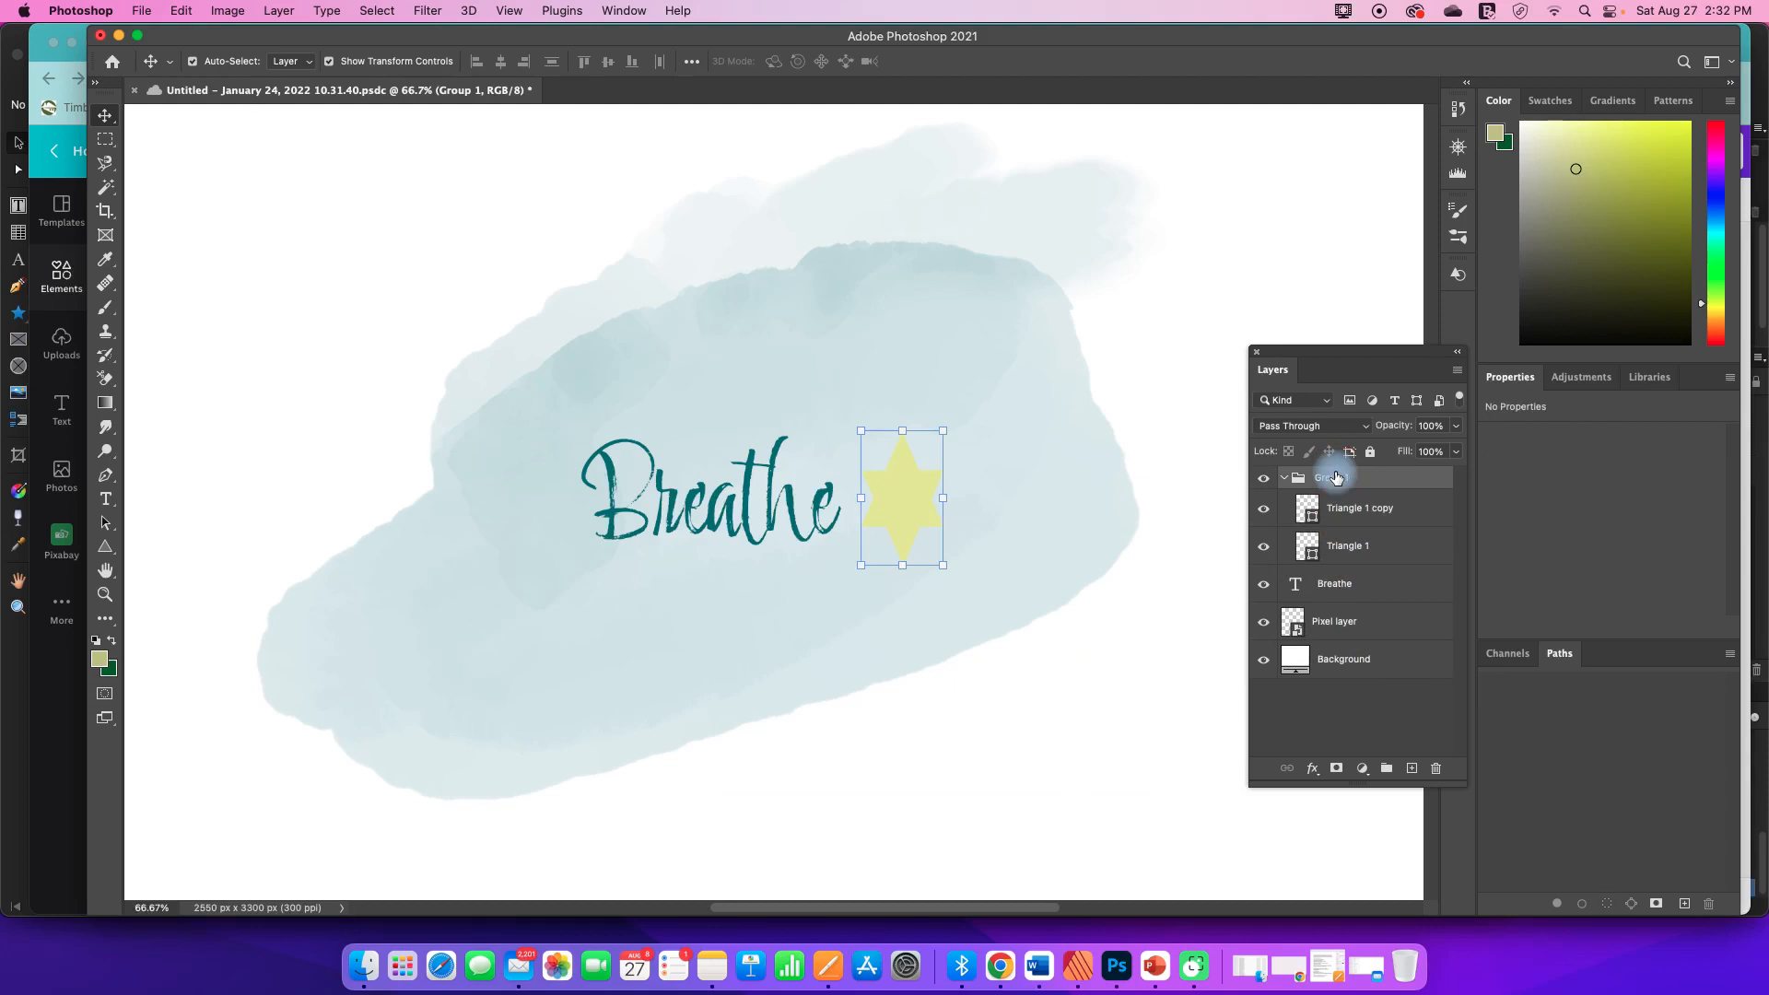
Move the Breathe text layer below the Background, and return it to the top of the stack above Group 1
{"action": "left_click", "coordinate": [1358, 599]}
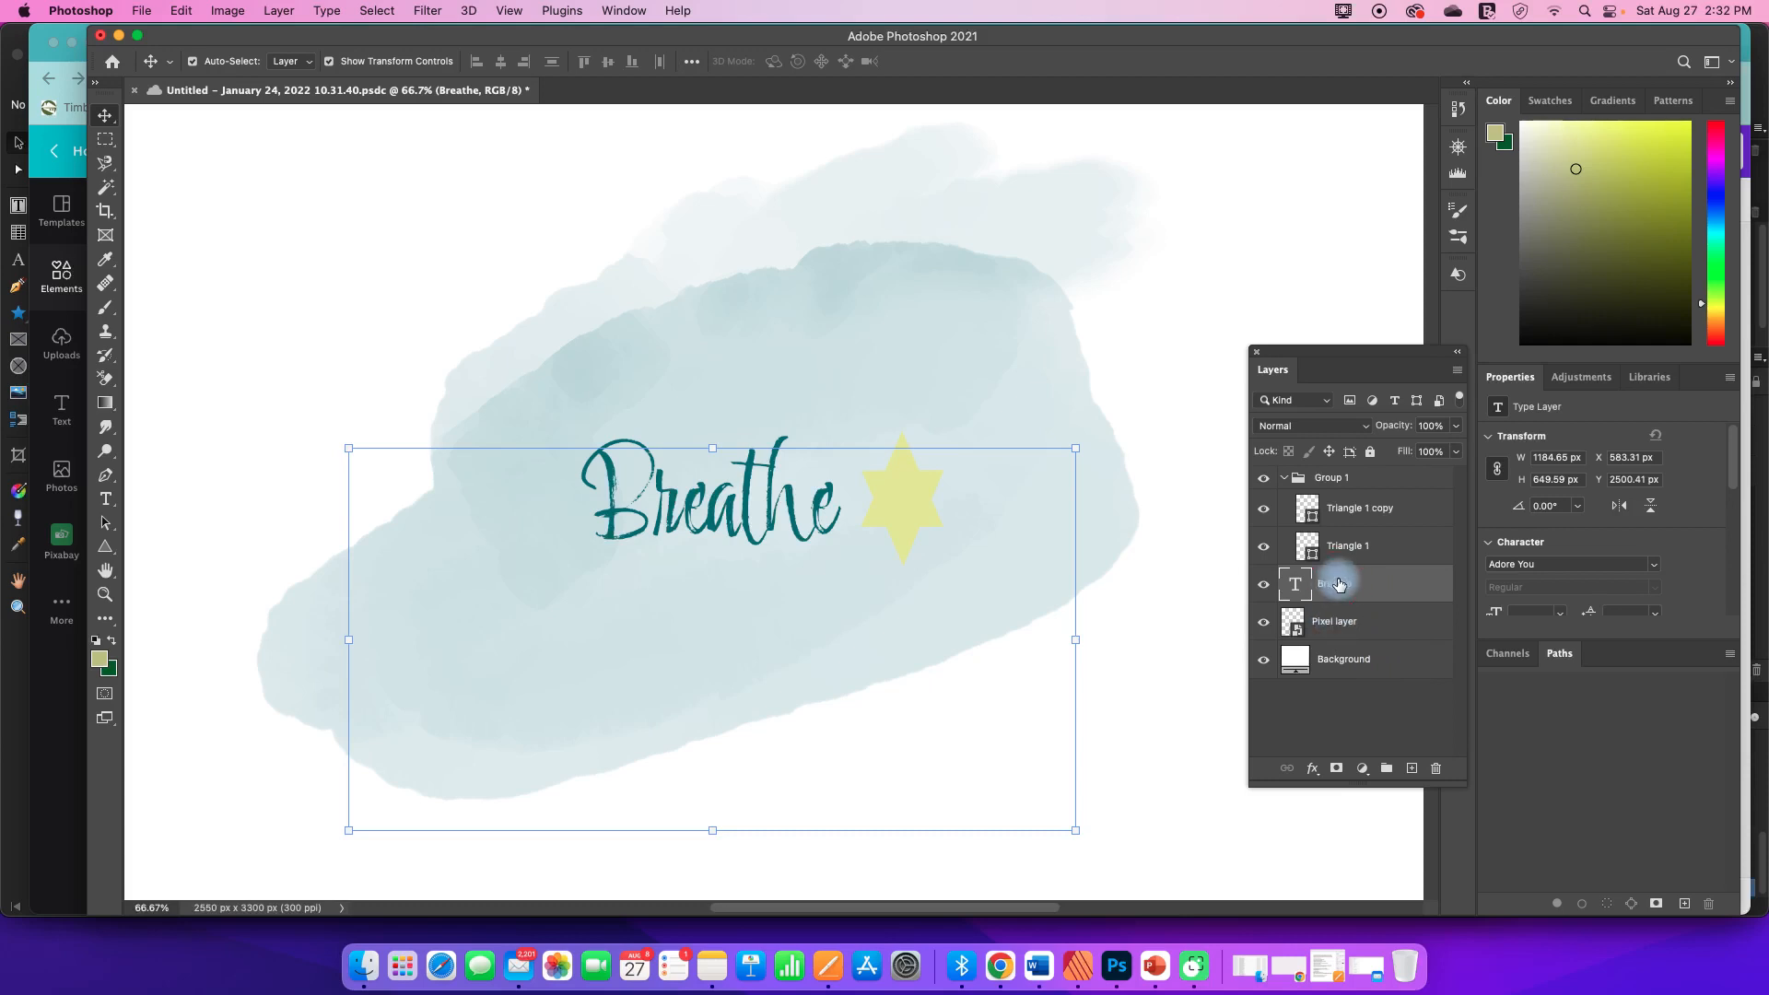
{"action": "left_click_drag", "start_coordinate": [1339, 584], "coordinate": [1335, 693]}
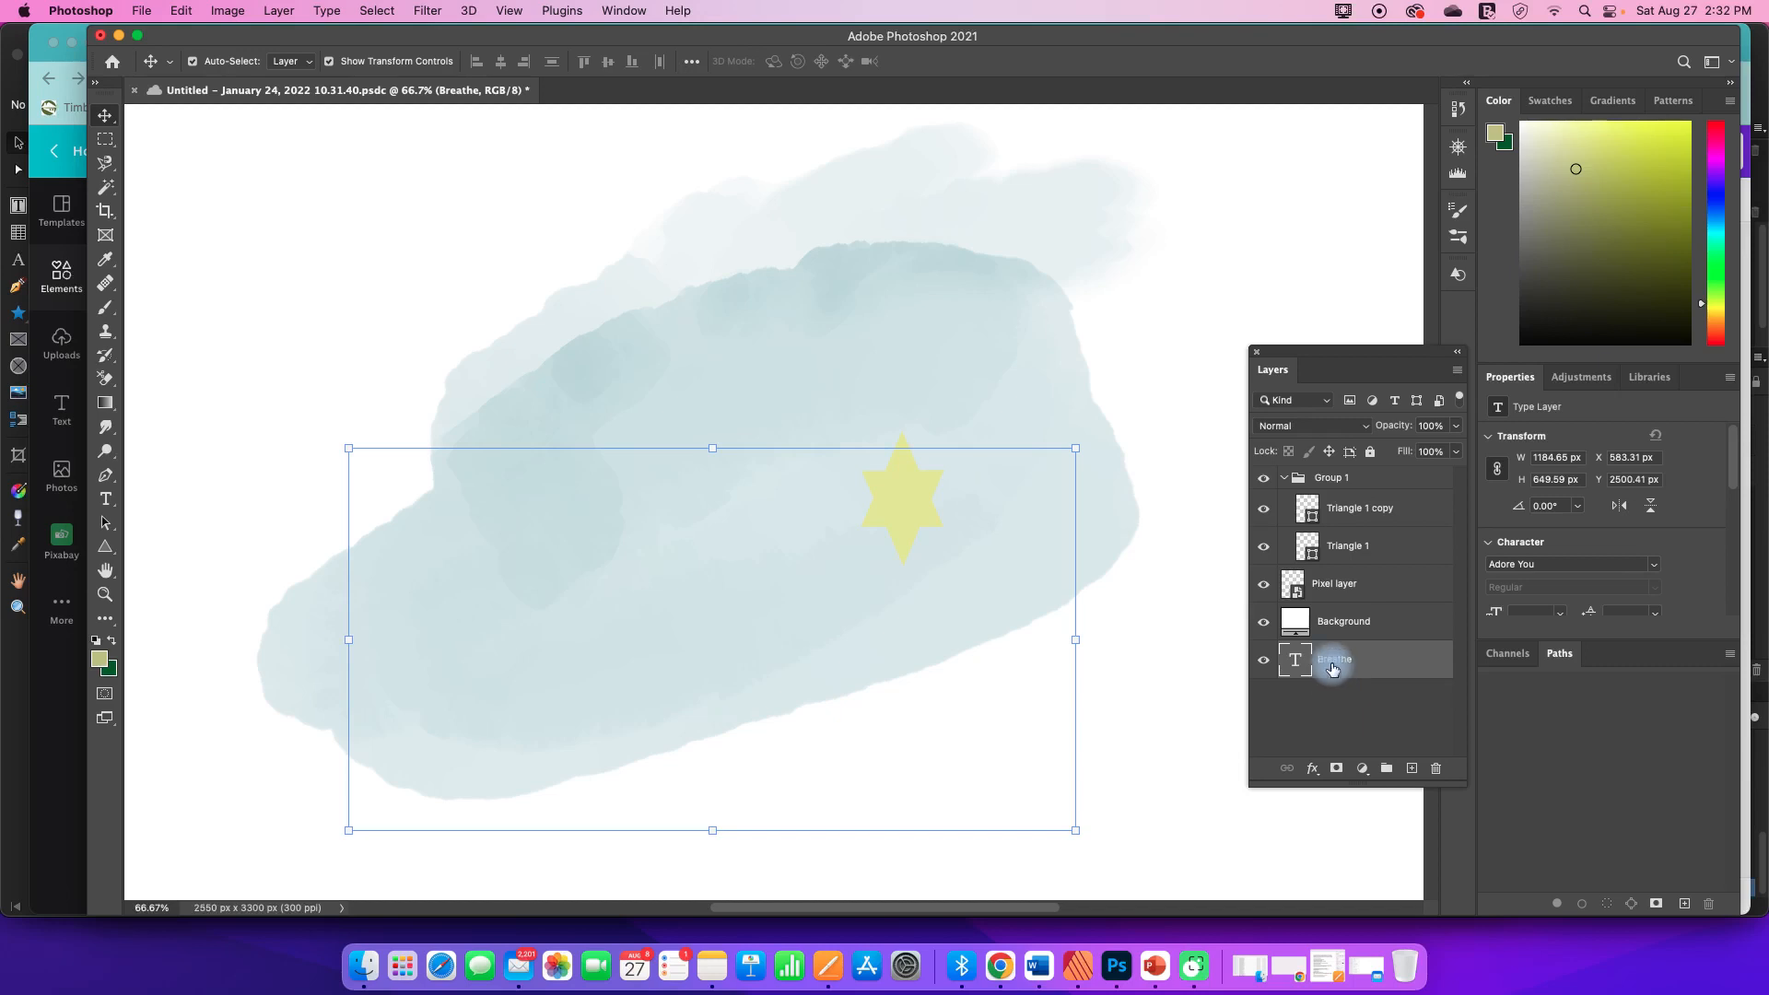
{"action": "left_click_drag", "start_coordinate": [1332, 669], "coordinate": [1332, 461]}
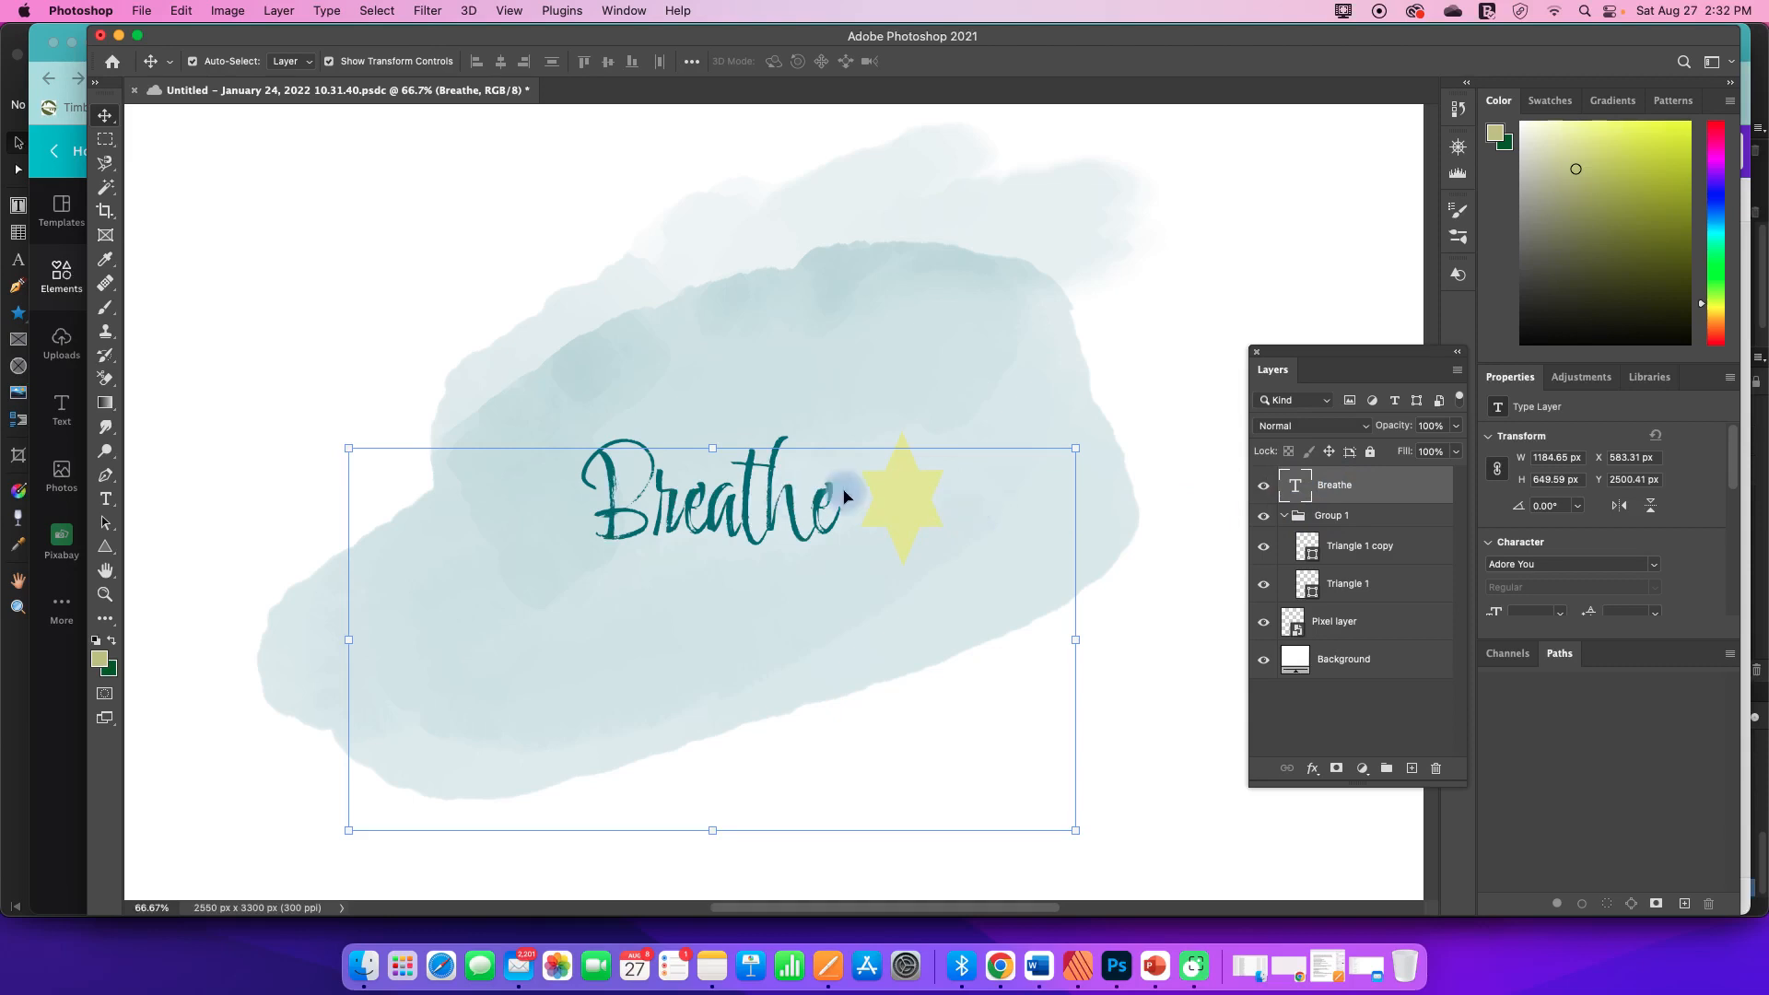
Try to place the Breathe text over the star with its layer between Triangle 1 copy and Triangle 1 in Group 1
{"action": "left_click", "coordinate": [908, 506]}
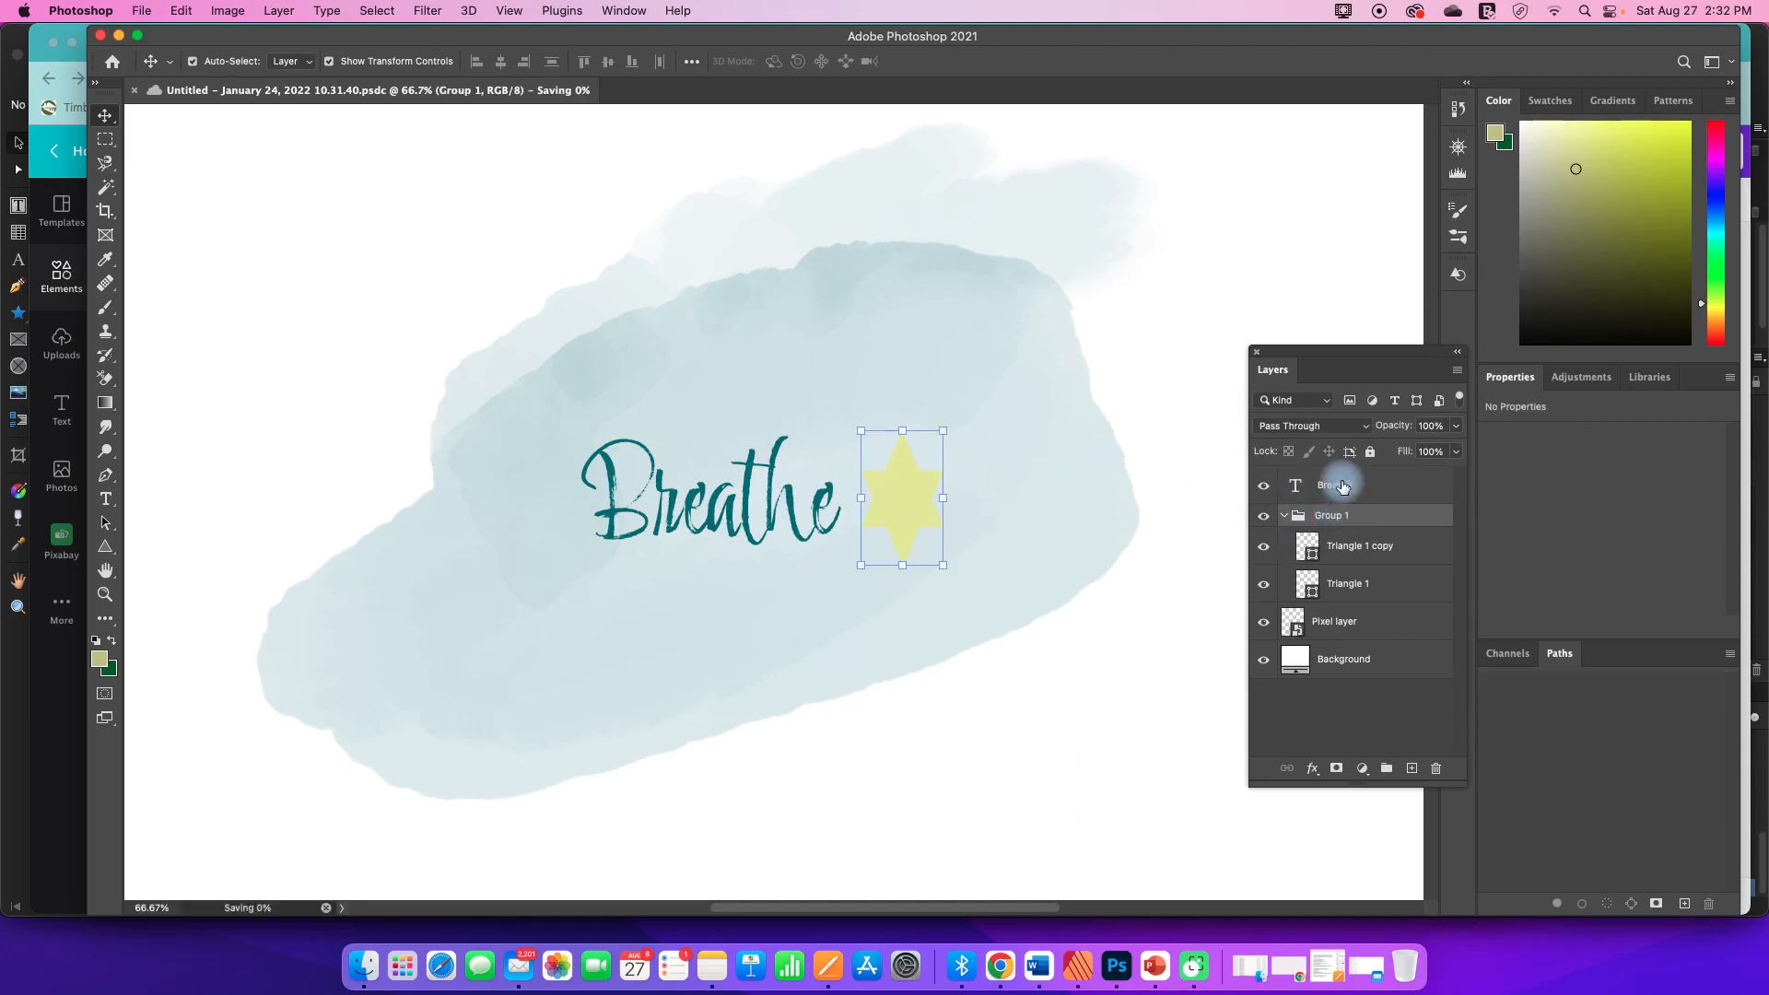
{"action": "left_click", "coordinate": [1333, 484]}
{"action": "left_click_drag", "start_coordinate": [761, 512], "coordinate": [959, 513]}
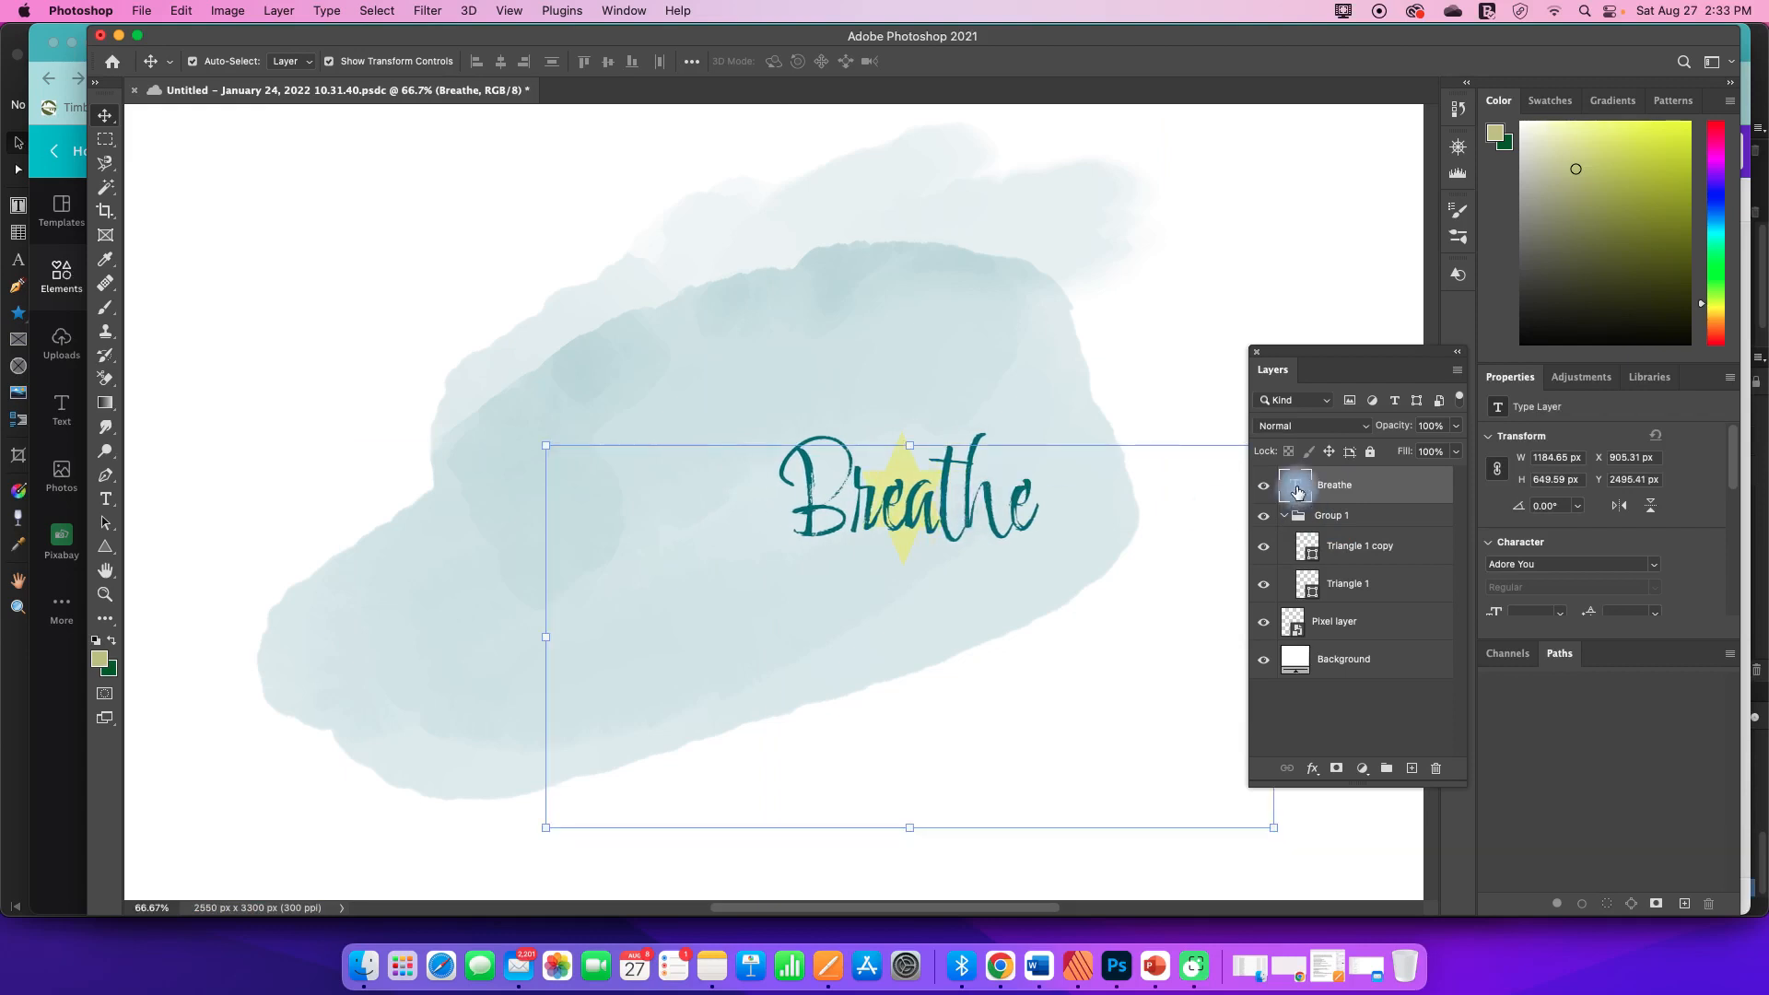
{"action": "left_click_drag", "start_coordinate": [1343, 489], "coordinate": [1263, 571]}
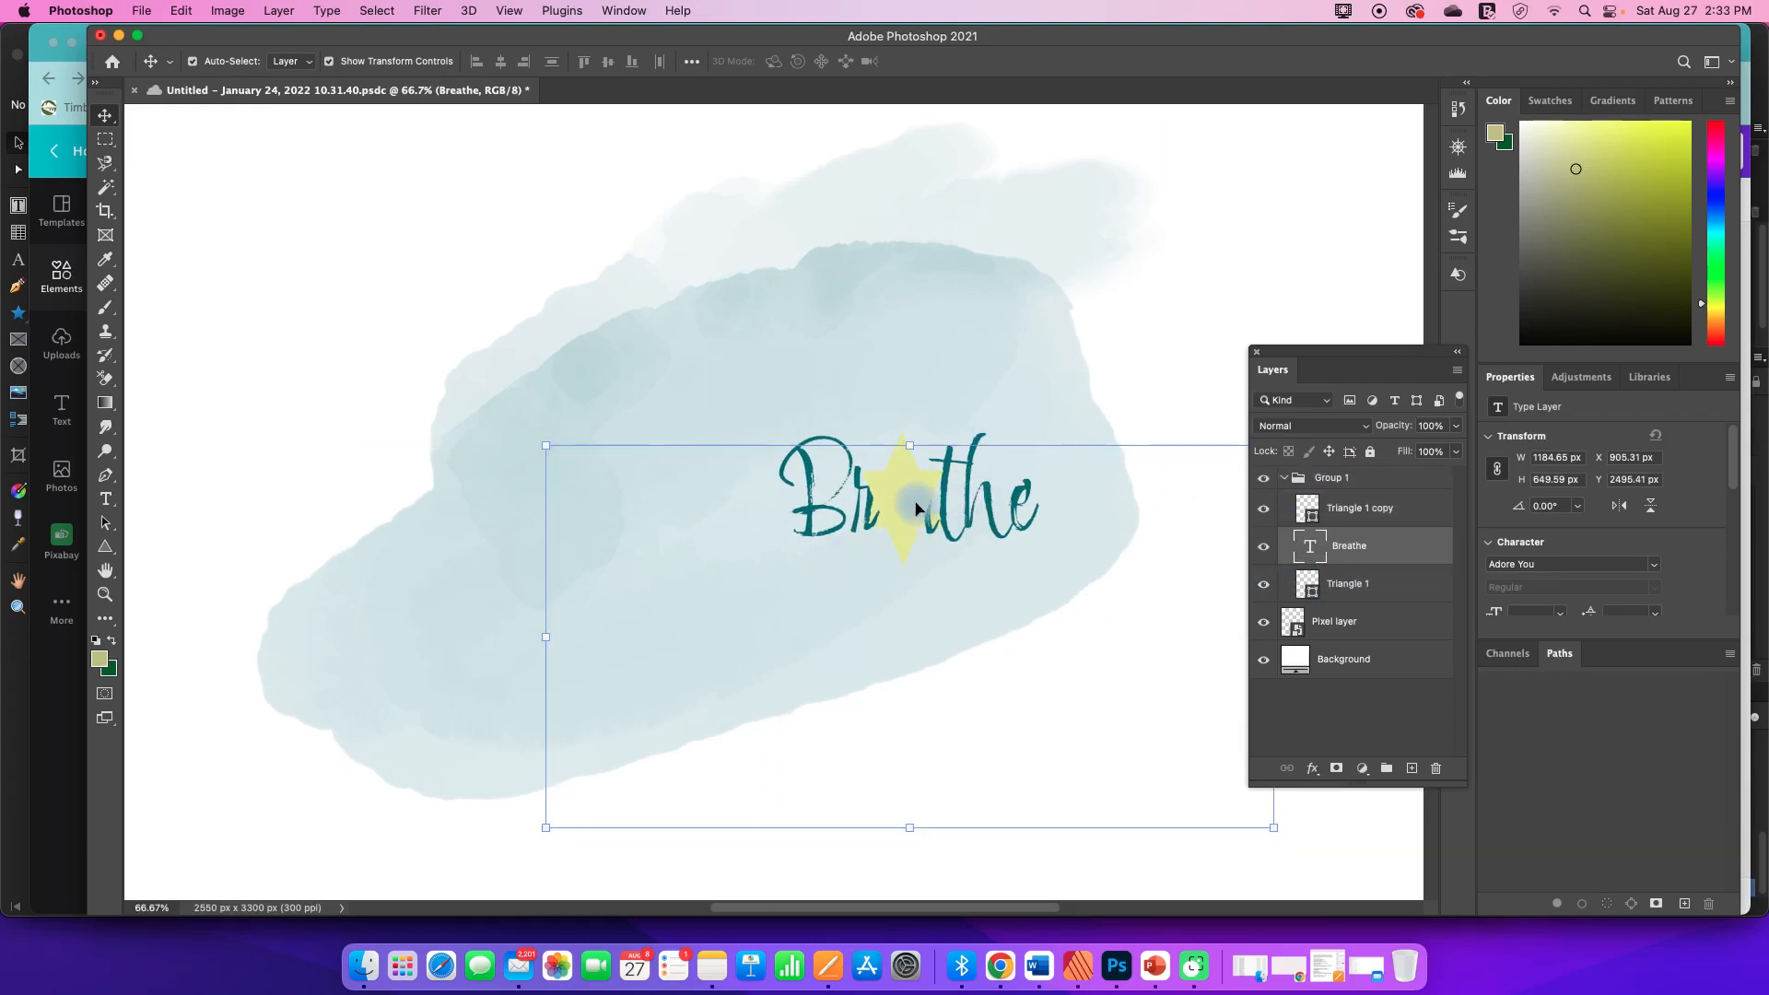
Undo the Breathe layer's reordering and the text's move over the star
{"action": "left_click", "coordinate": [1340, 551]}
{"action": "key", "text": "super+z"}
{"action": "key", "text": "super+z"}
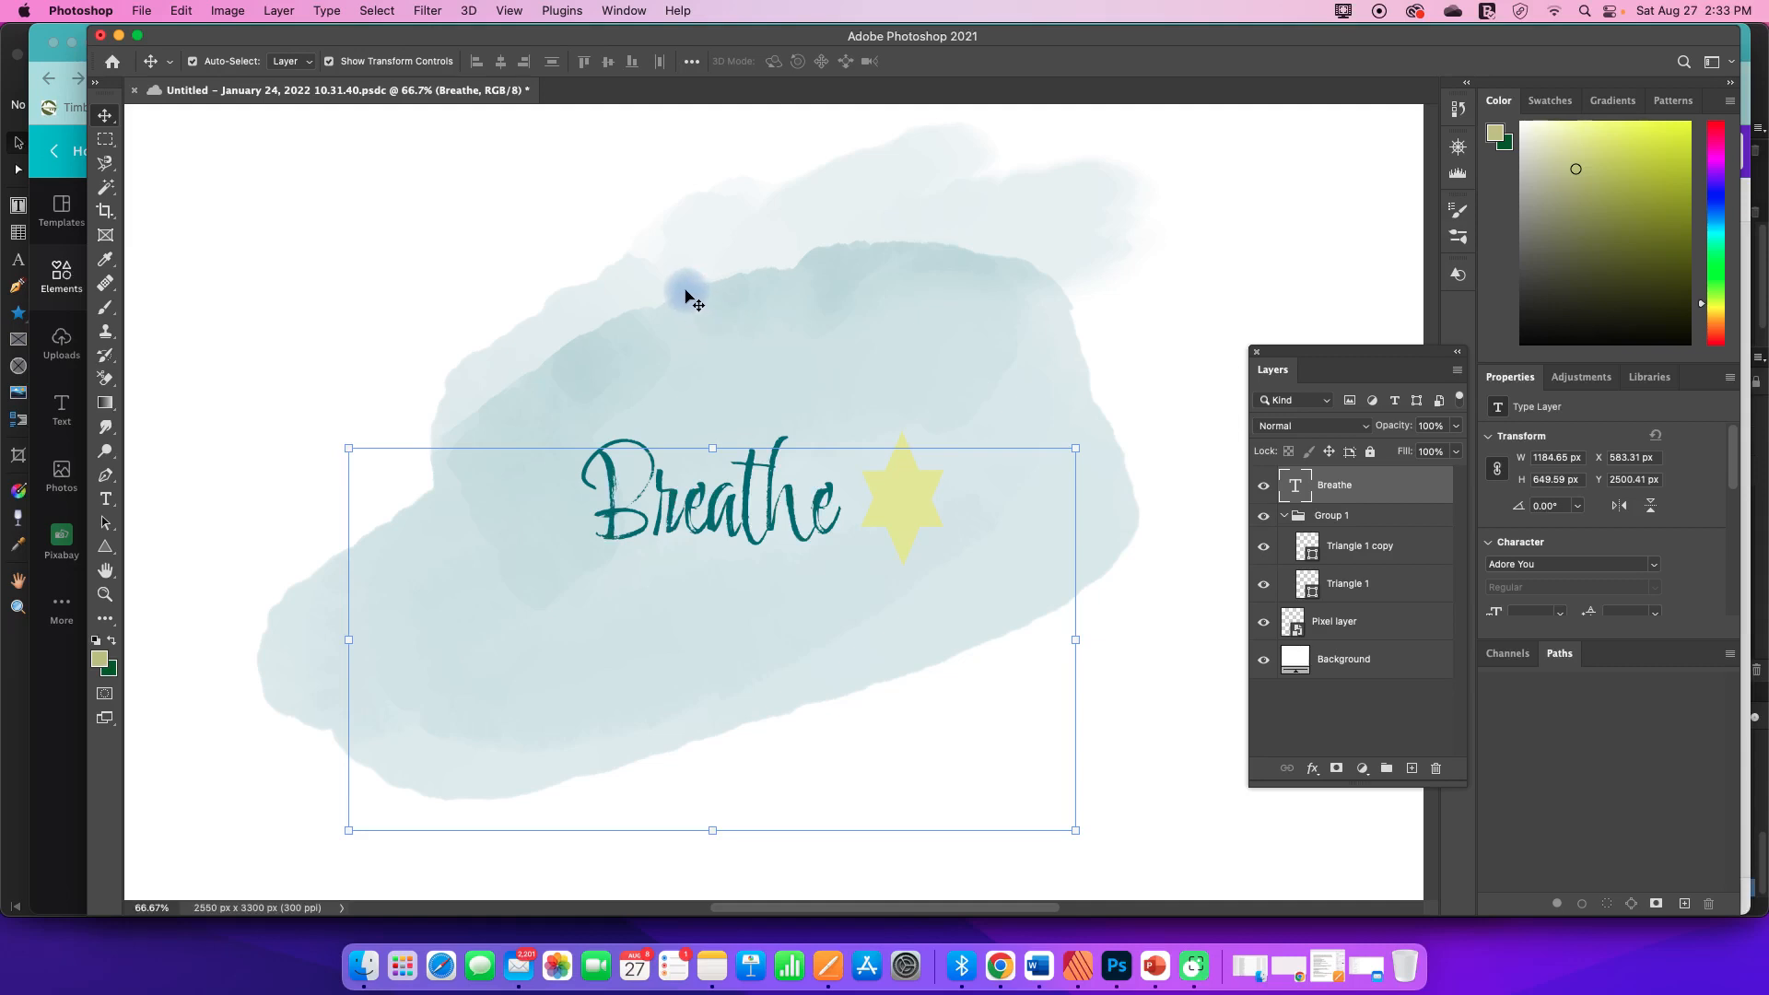
{"action": "left_click", "coordinate": [1678, 928]}
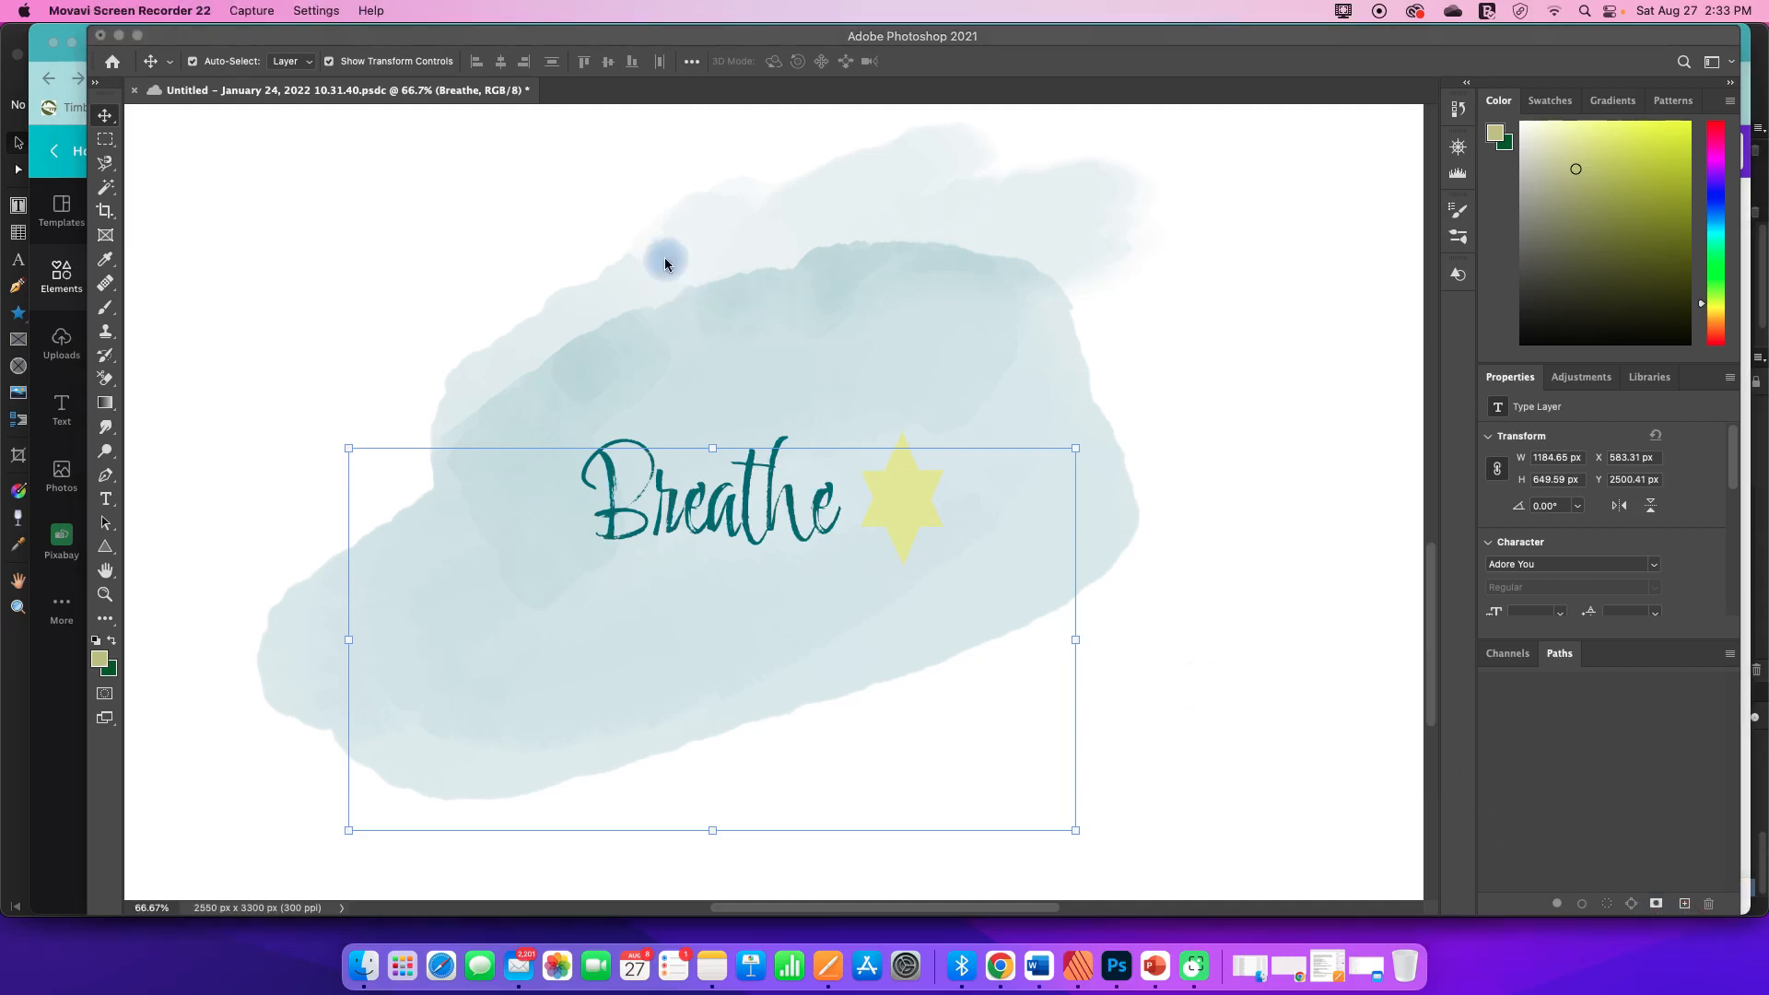
{"action": "left_click", "coordinate": [708, 241]}
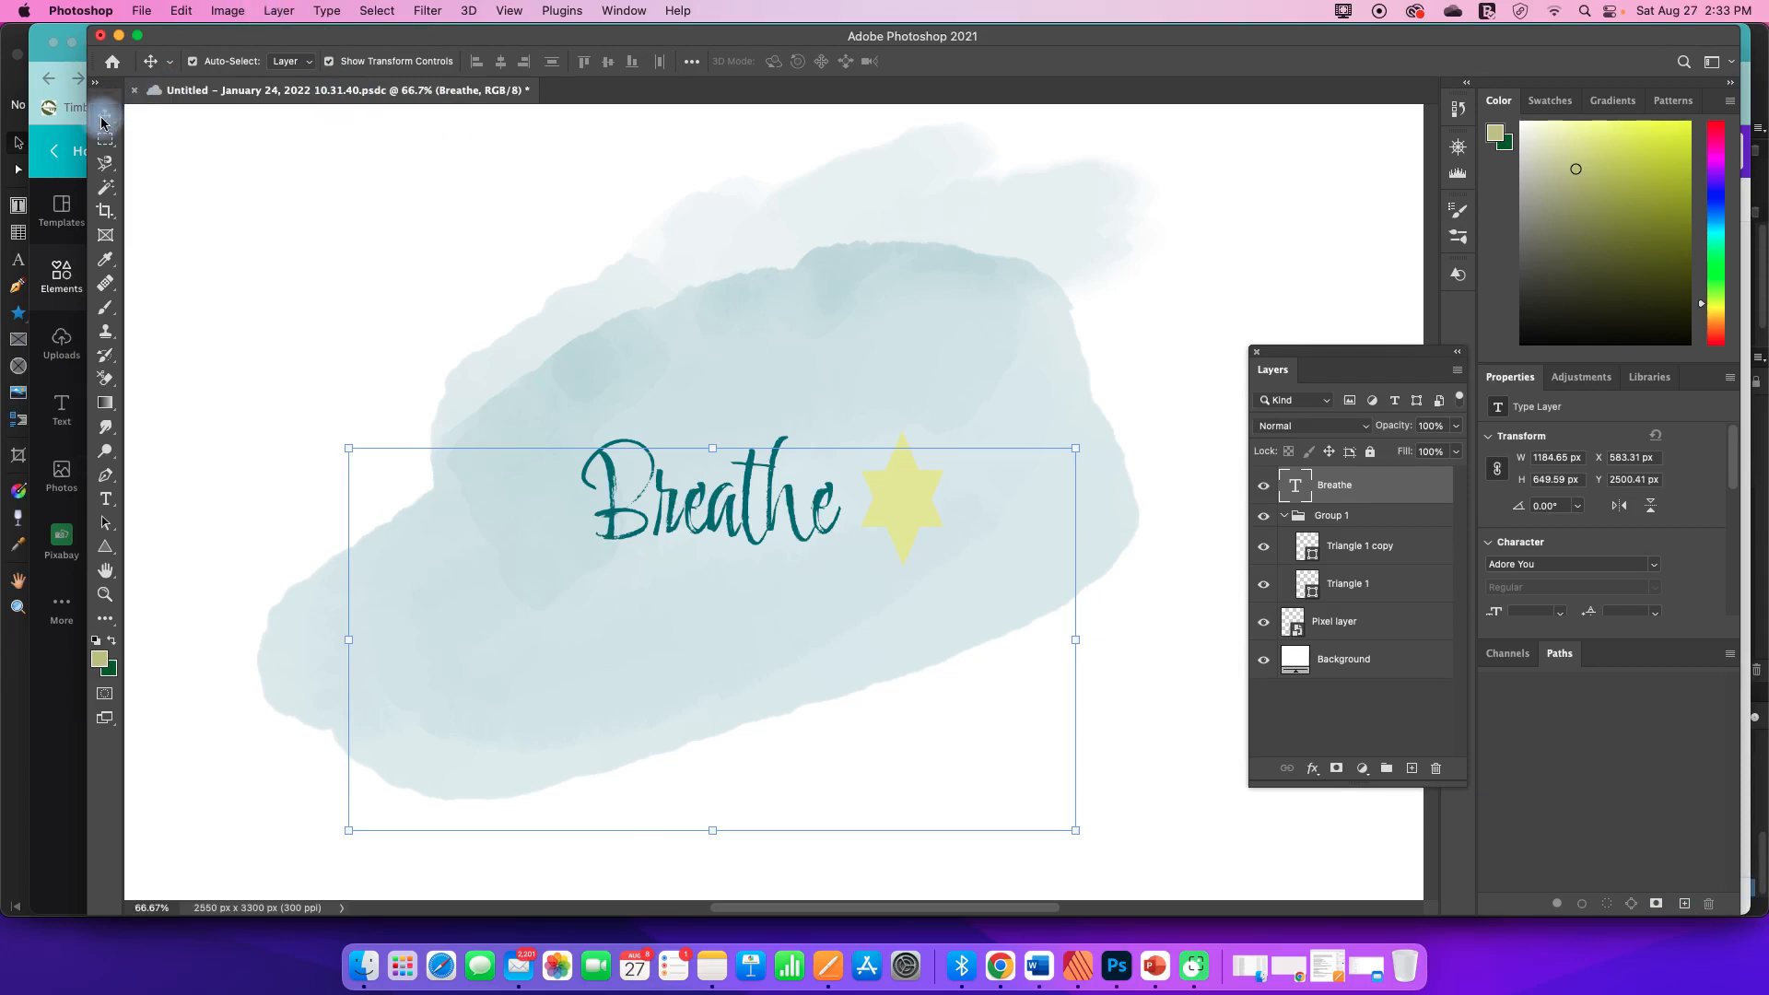
Send the Breathe text layer backward one level with the Arrange command
{"action": "left_click", "coordinate": [277, 13]}
{"action": "mouse_move", "coordinate": [323, 490]}
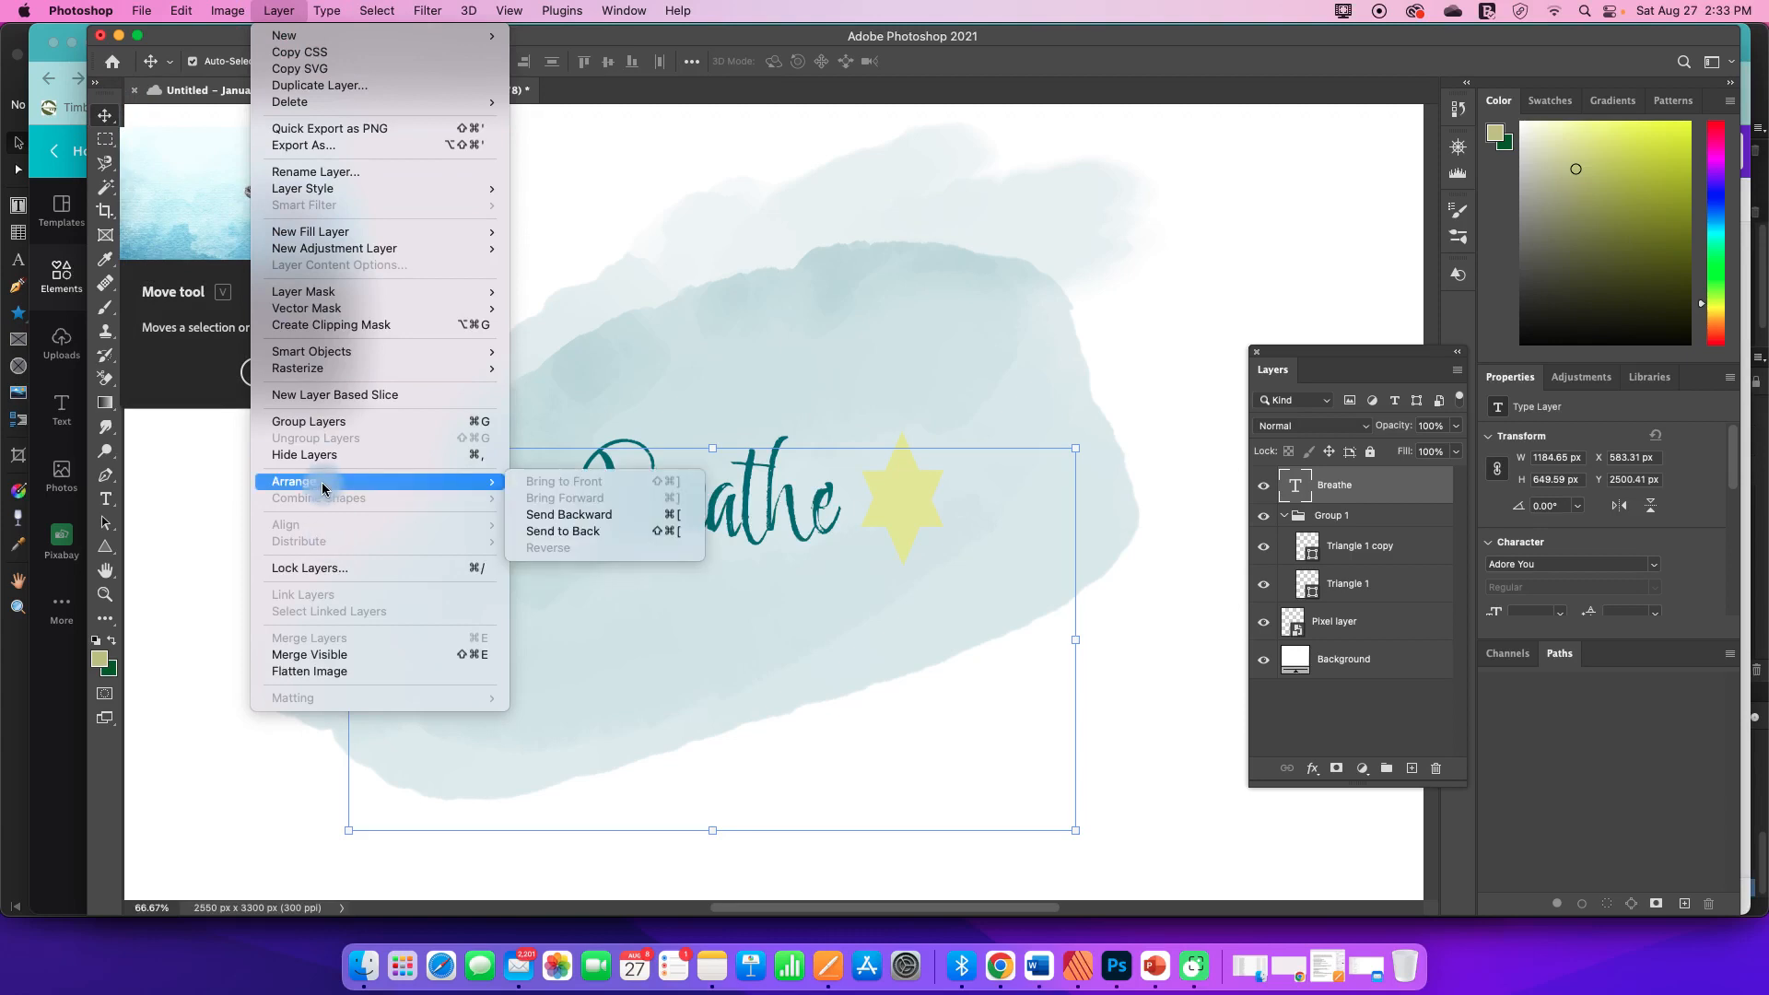
{"action": "left_click", "coordinate": [571, 516]}
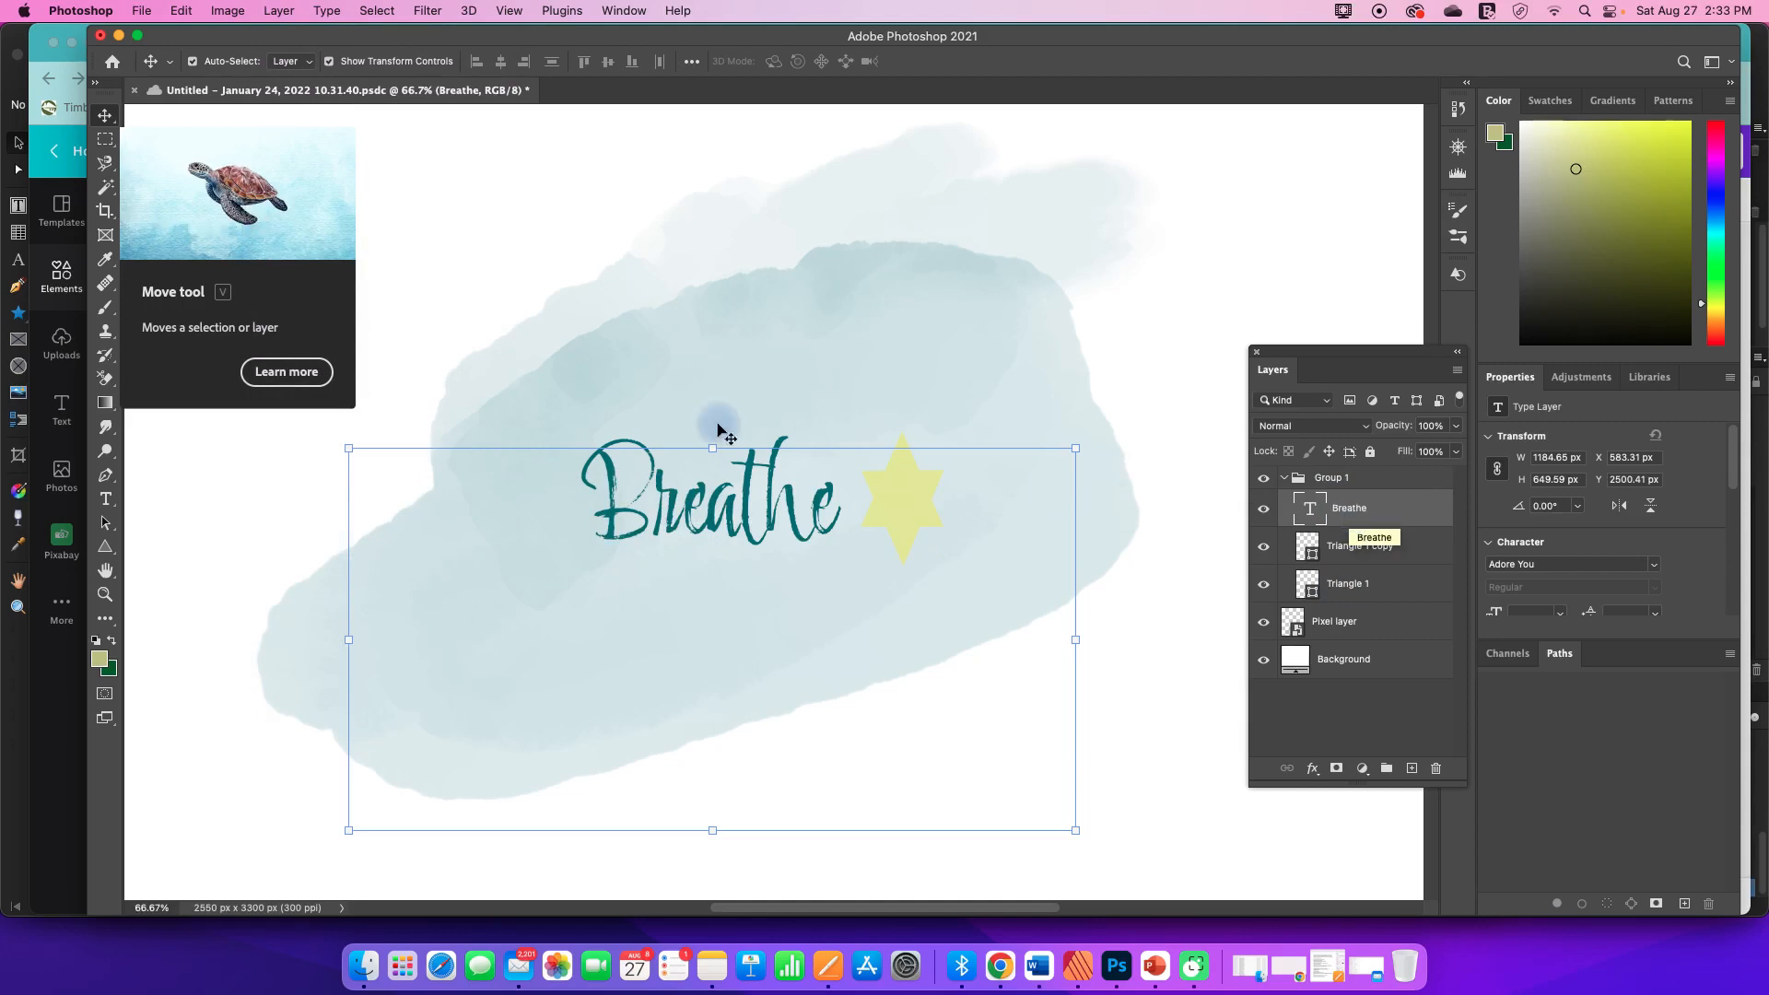
Send the Breathe text layer to the back of Group 1 with the Arrange command
{"action": "left_click", "coordinate": [281, 13]}
{"action": "mouse_move", "coordinate": [329, 482]}
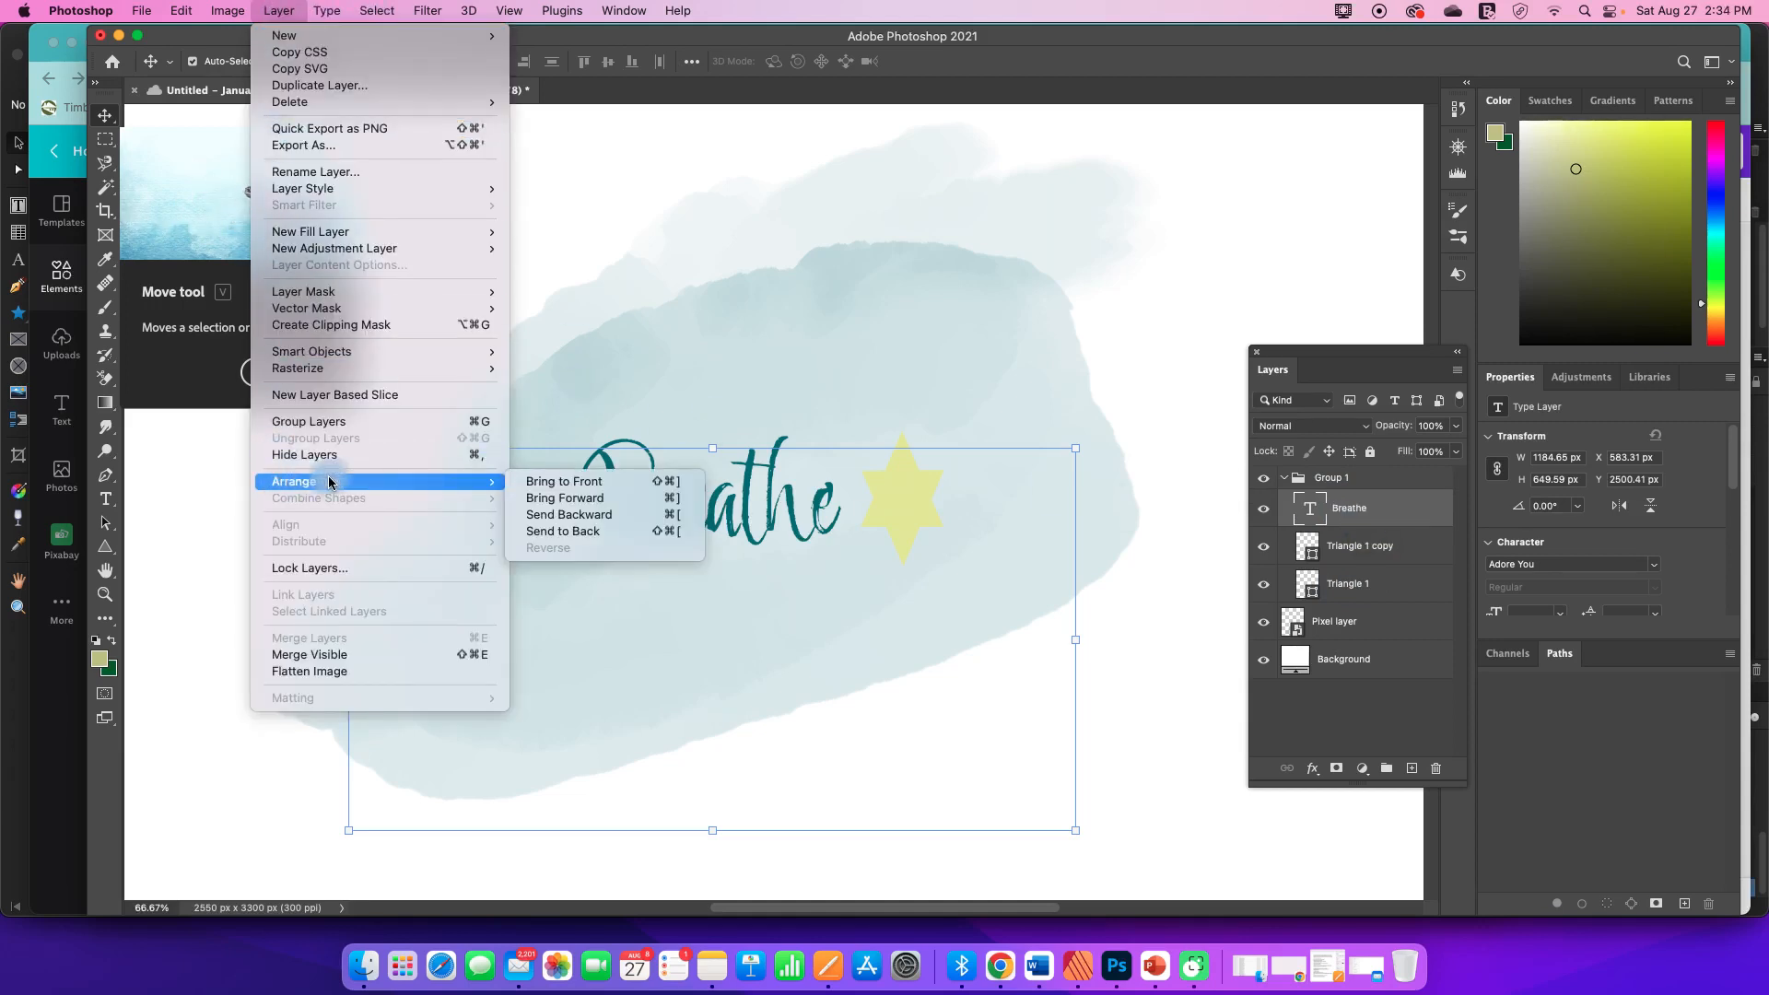
{"action": "left_click", "coordinate": [566, 532]}
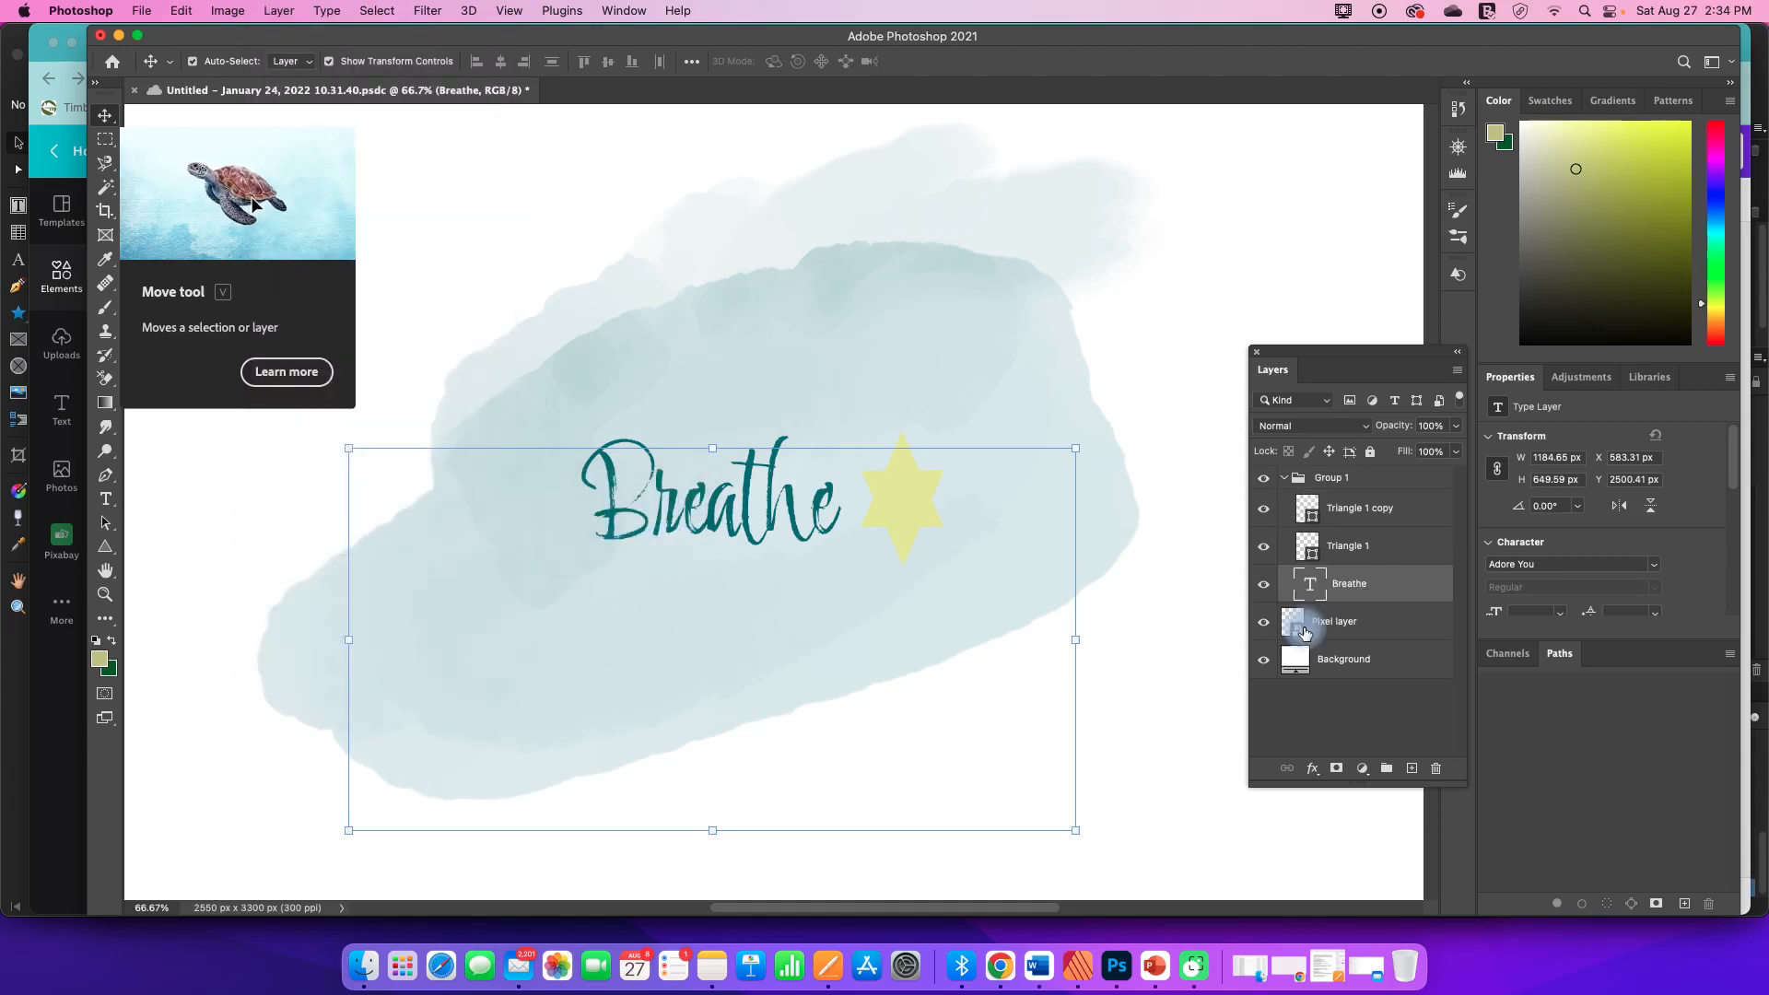
Move the Breathe layer out of Group 1 to below the Background, and bring it to the front with the Arrange command
{"action": "left_click_drag", "start_coordinate": [1344, 583], "coordinate": [1308, 682]}
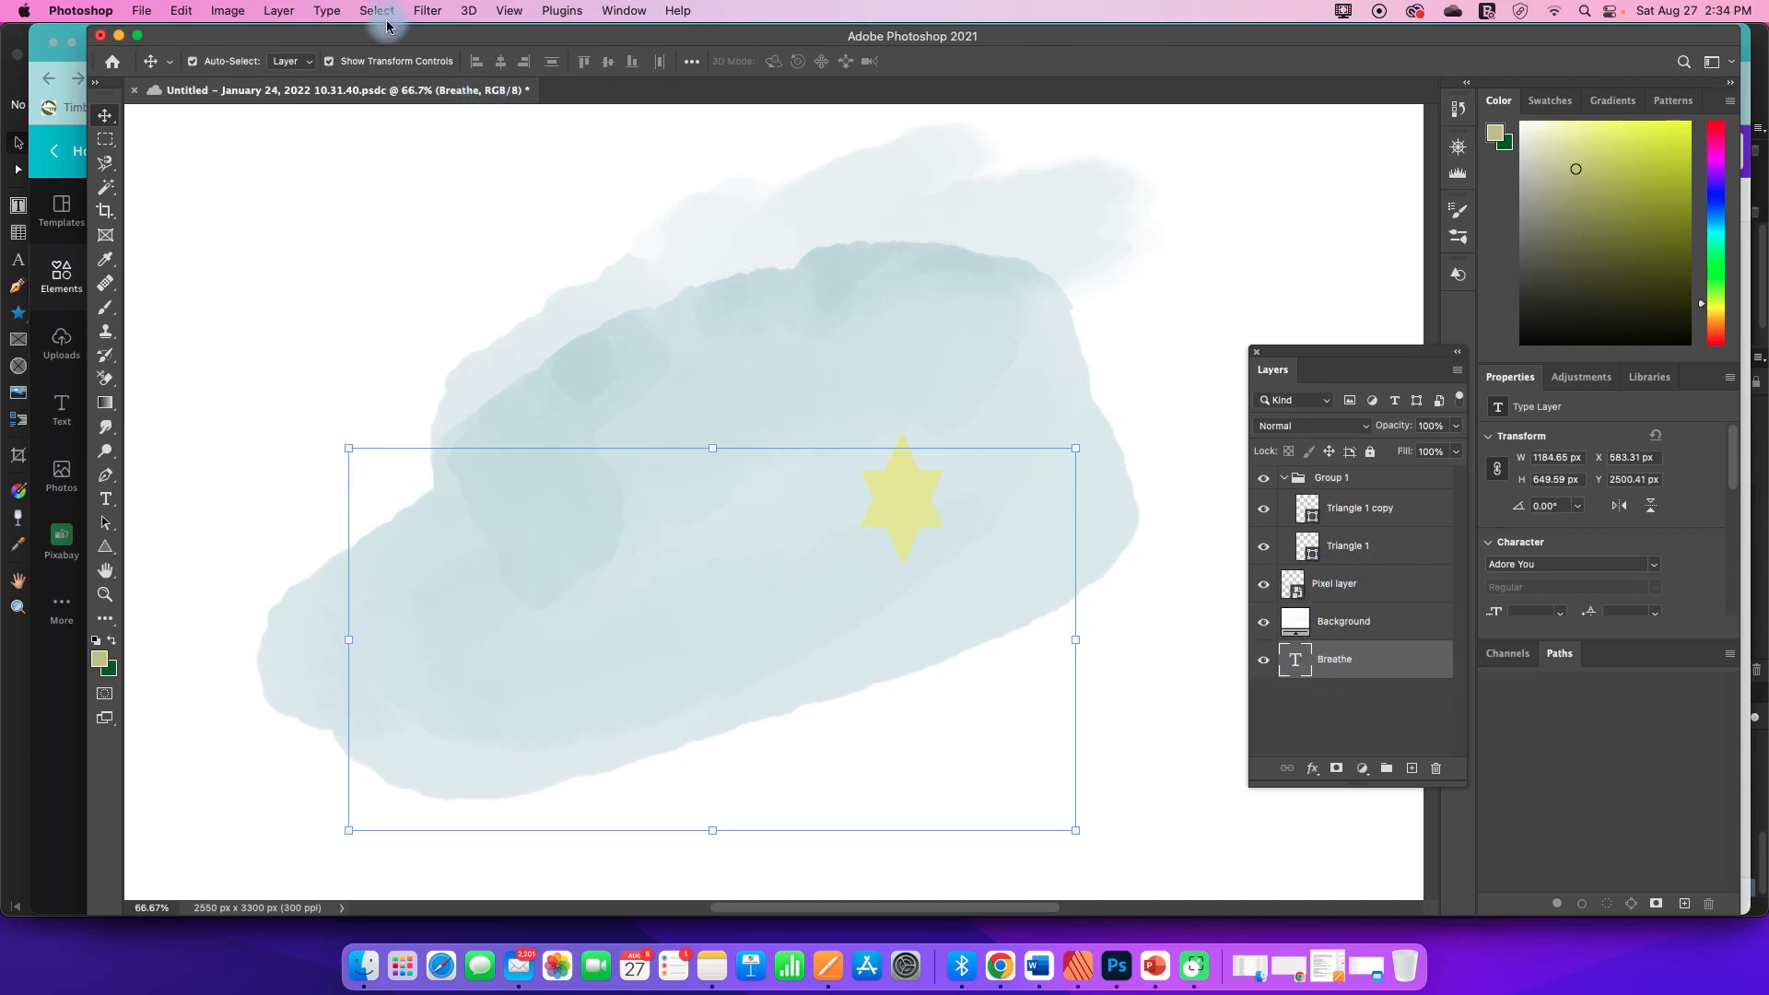
{"action": "left_click", "coordinate": [278, 10]}
{"action": "mouse_move", "coordinate": [311, 491]}
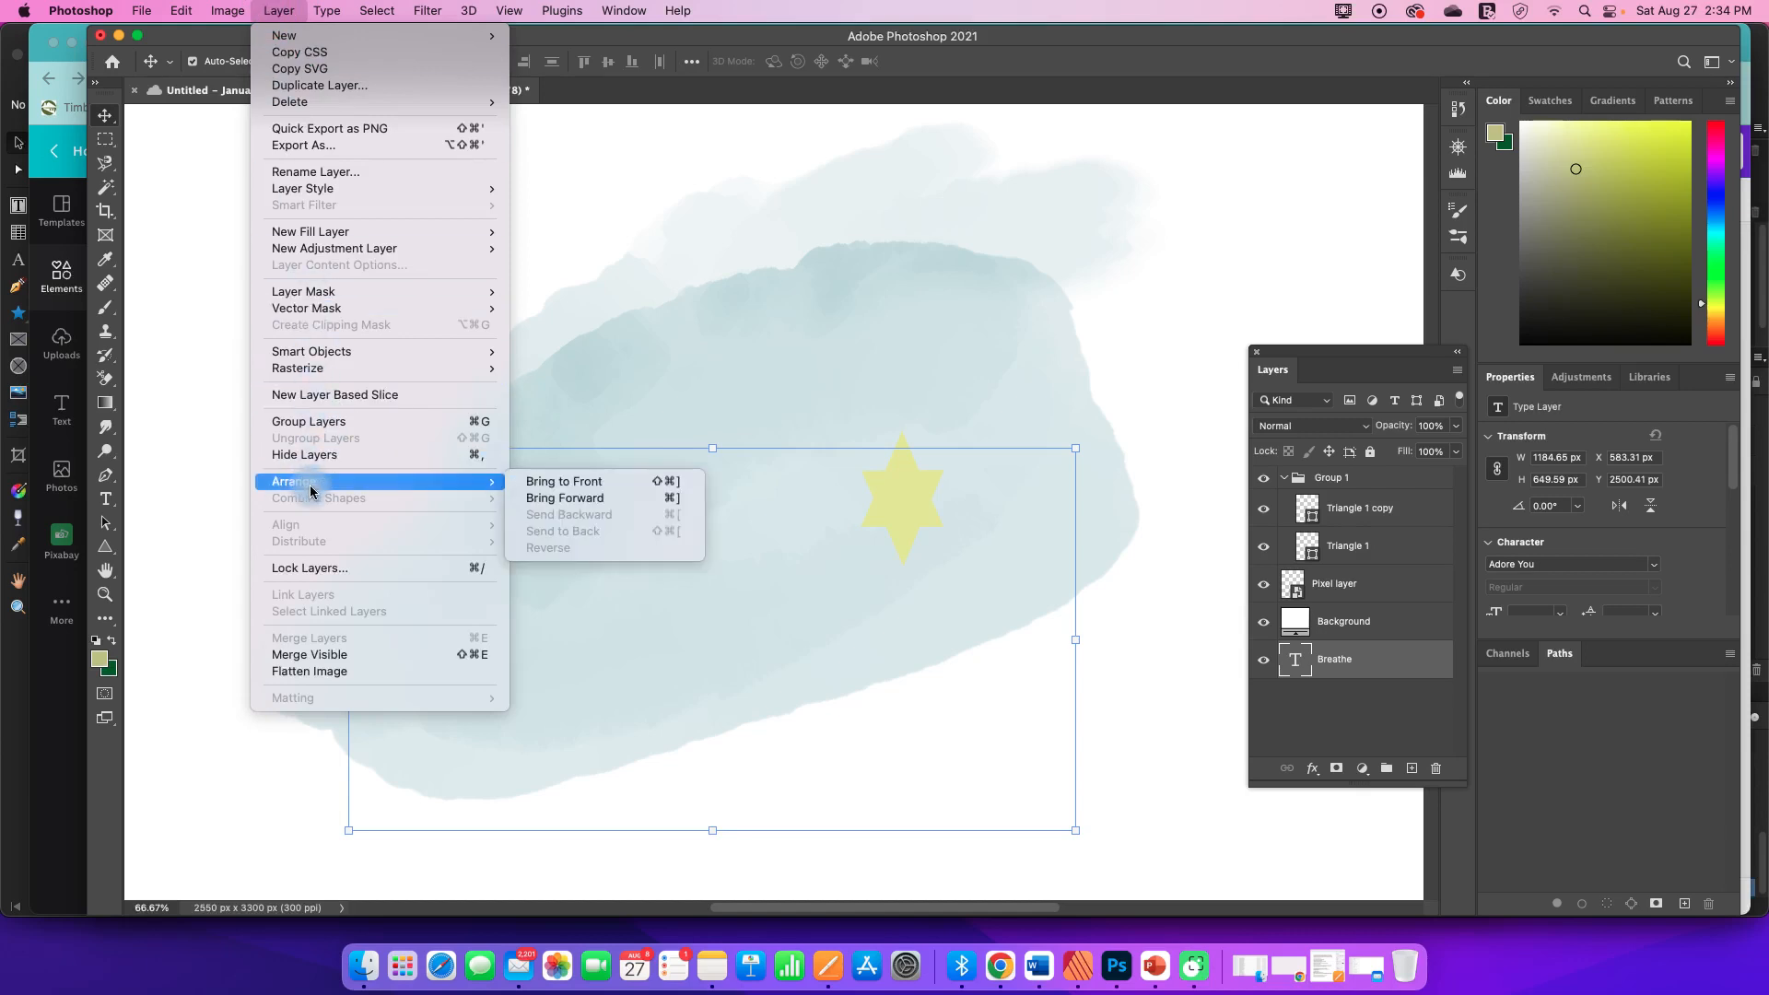
{"action": "left_click", "coordinate": [553, 481]}
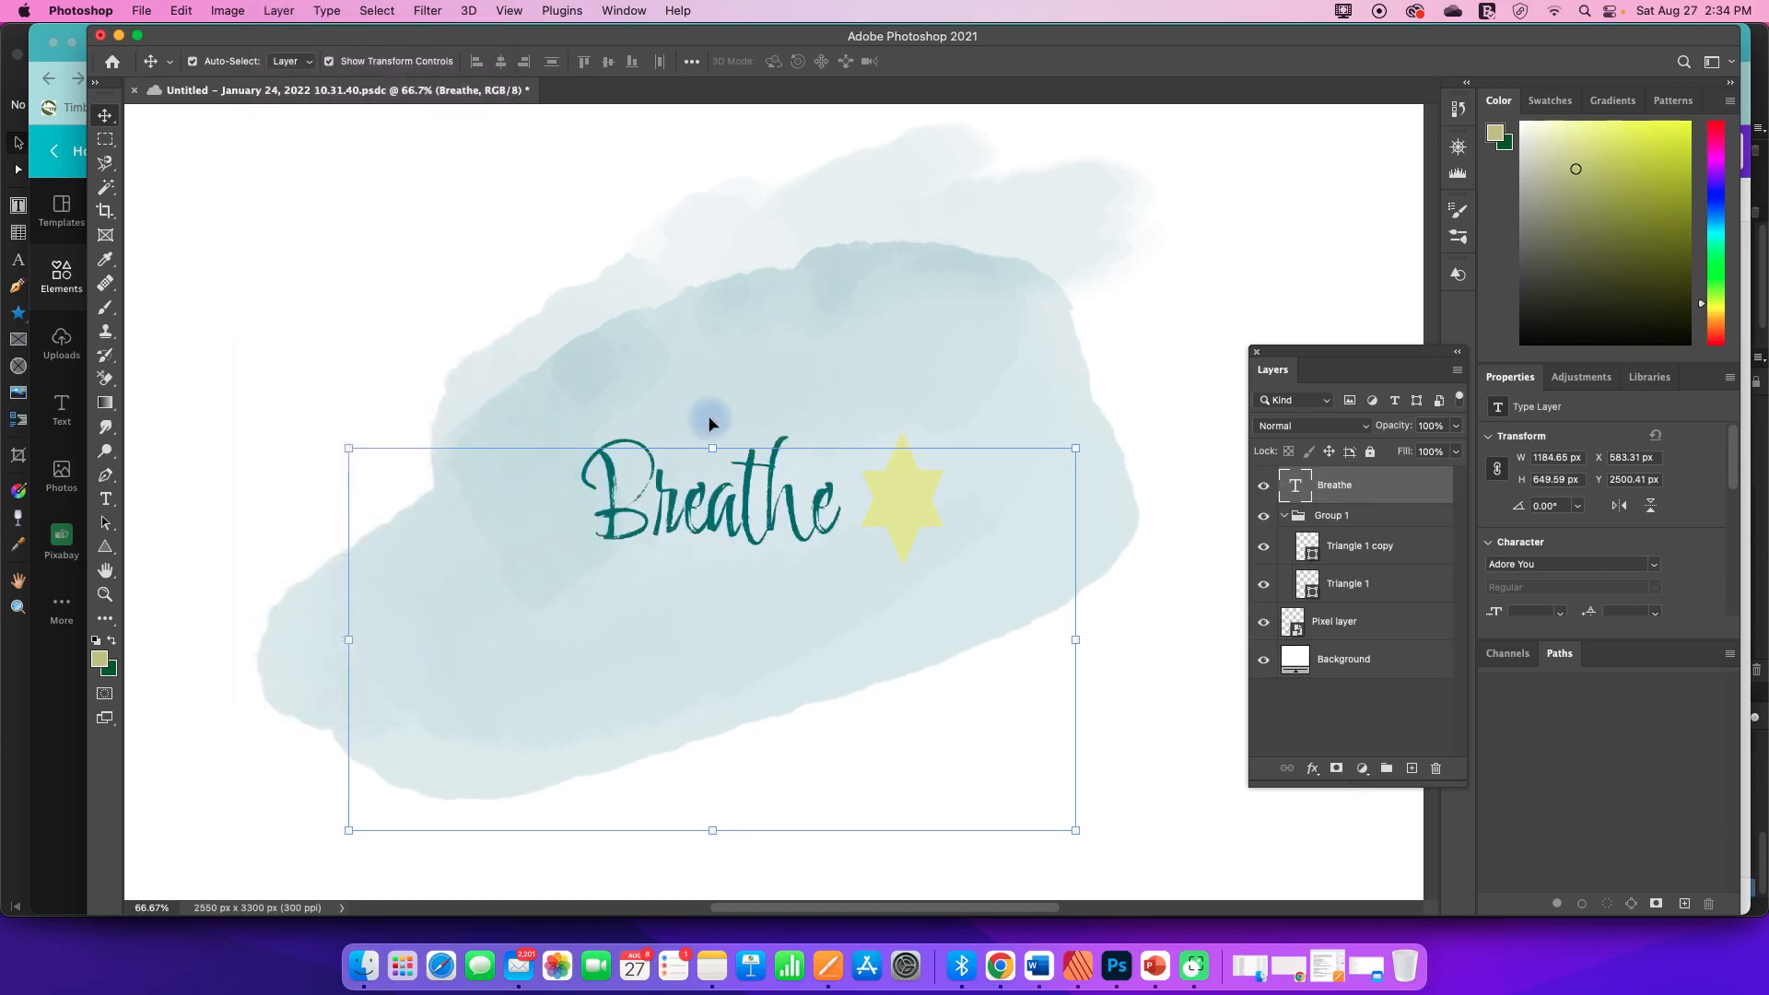
Minimize Photoshop, switch to Affinity Publisher and float its Layers panel next to the Breathe artwork
{"action": "left_click", "coordinate": [119, 35]}
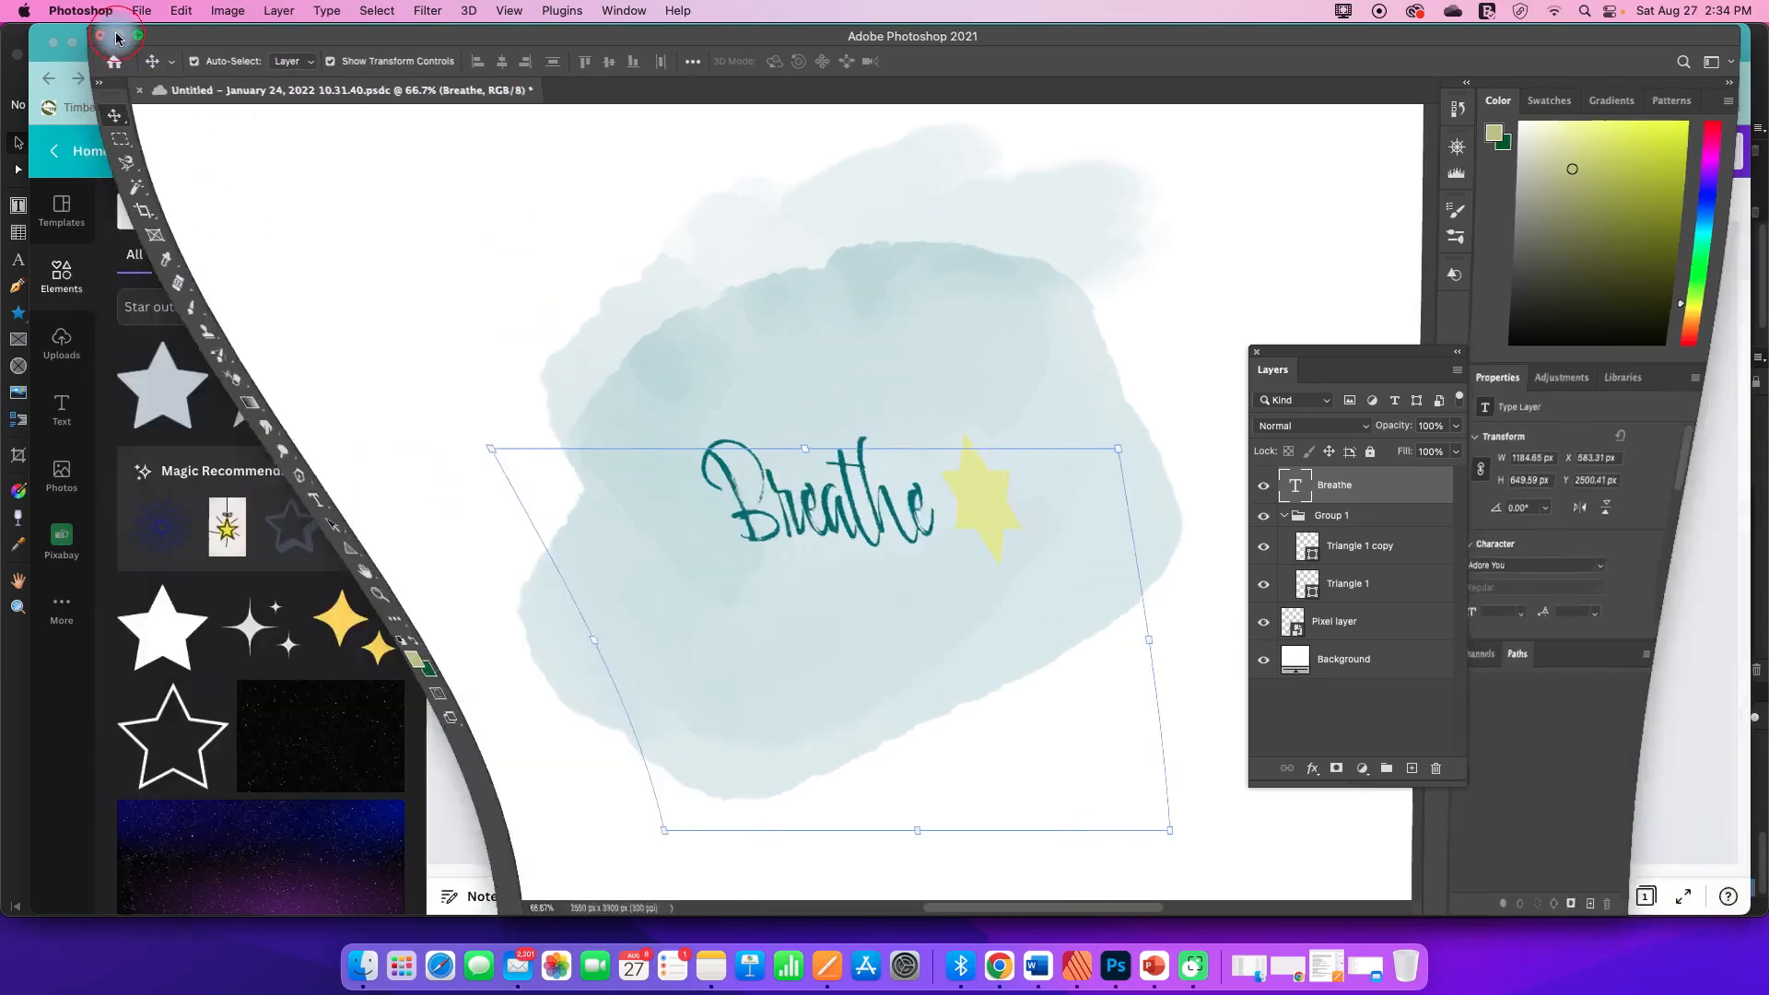
{"action": "left_click", "coordinate": [1058, 968]}
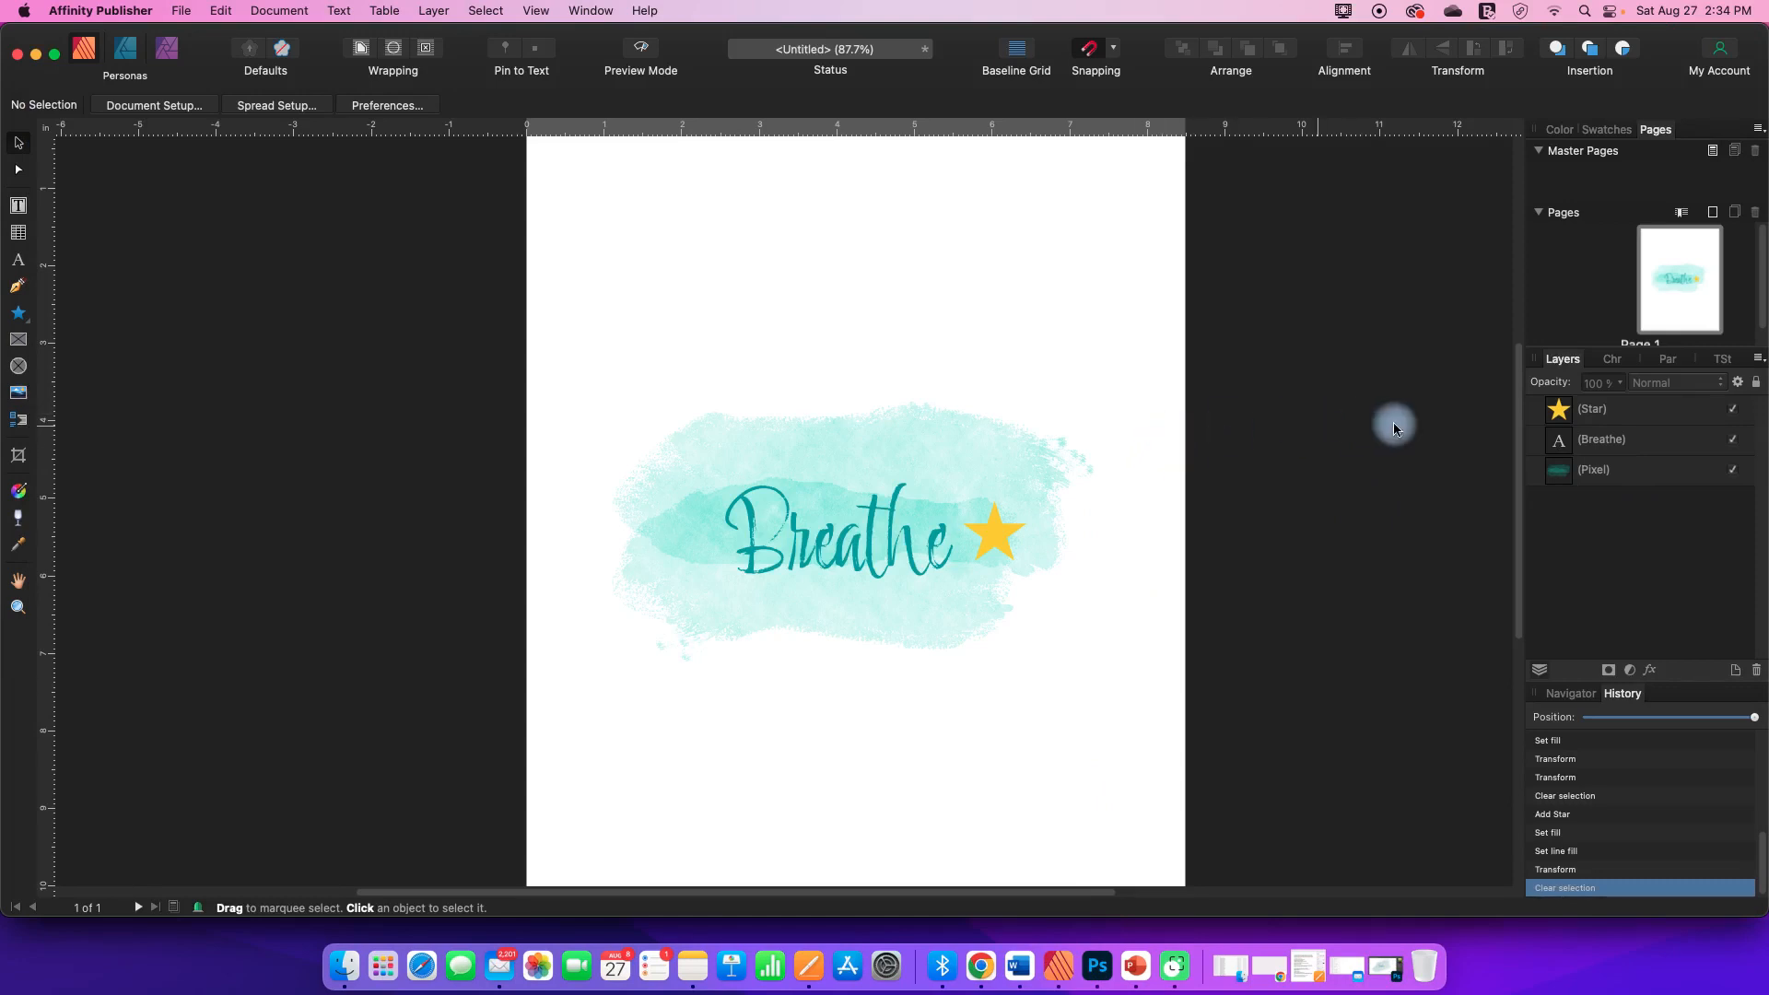
{"action": "left_click_drag", "start_coordinate": [1566, 358], "coordinate": [1119, 359]}
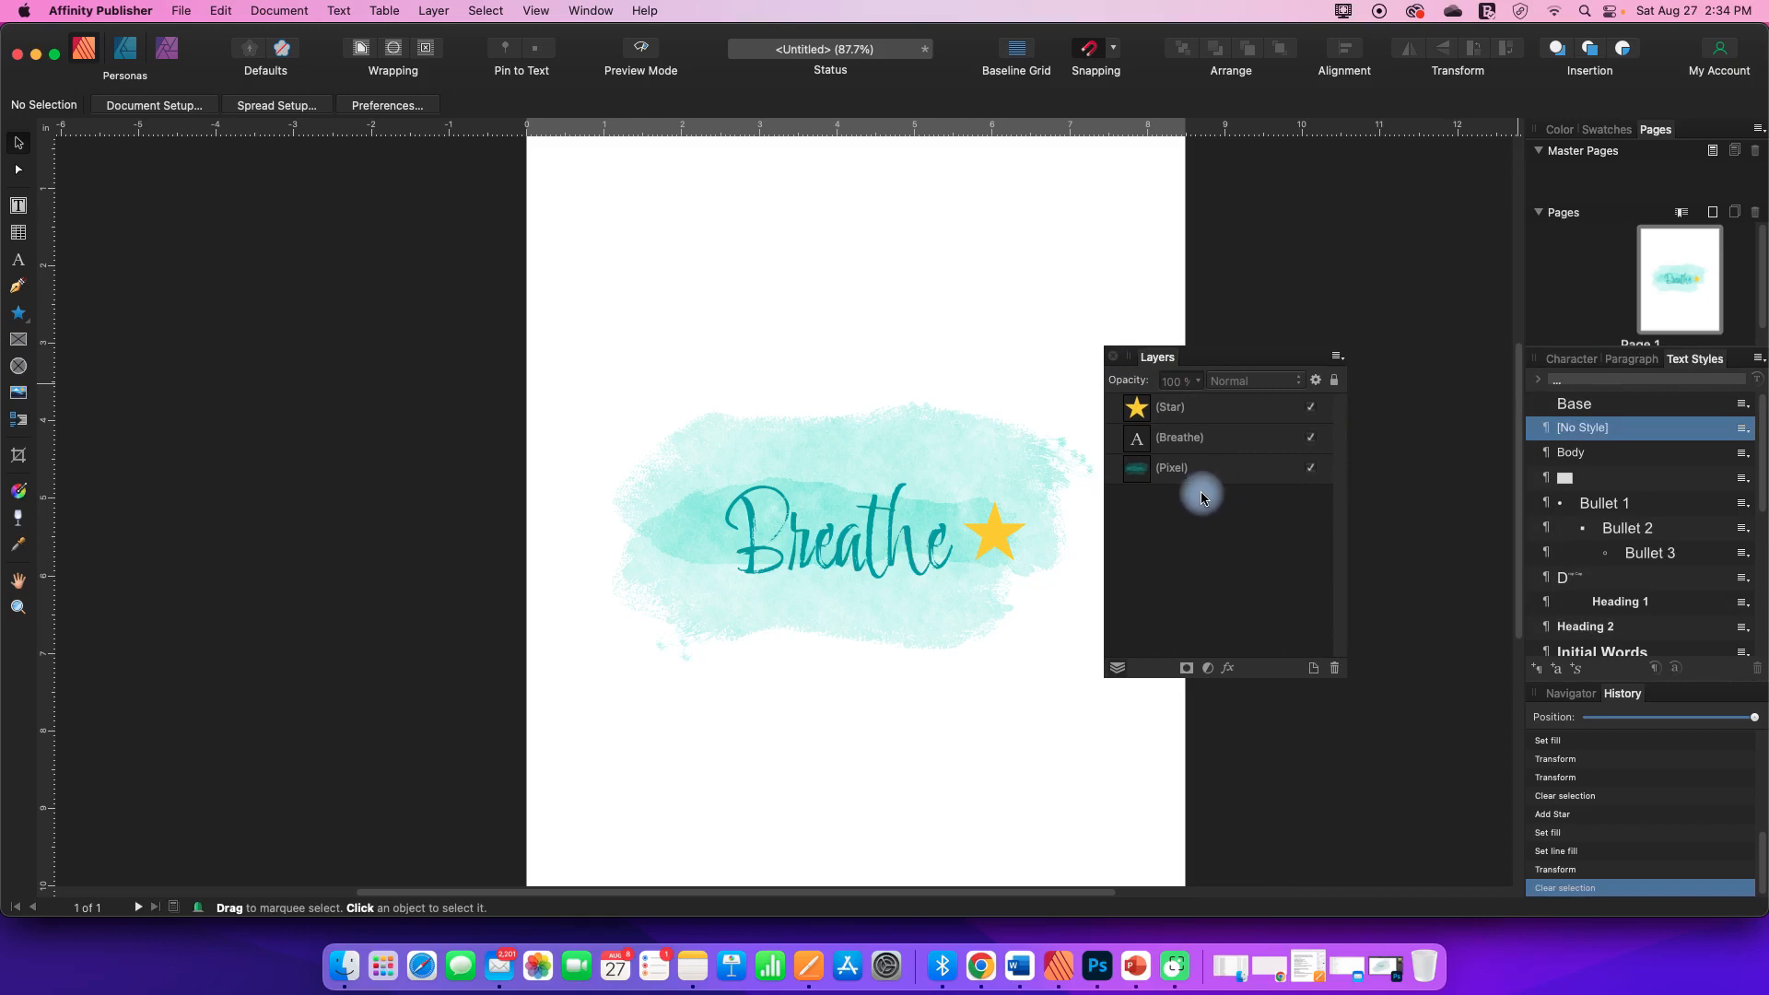
Toggle the visibility of the Pixel, Star and Breathe layers off and on to examine what each contains
{"action": "left_click", "coordinate": [1214, 470]}
{"action": "left_click", "coordinate": [1313, 470]}
{"action": "left_click", "coordinate": [1312, 470]}
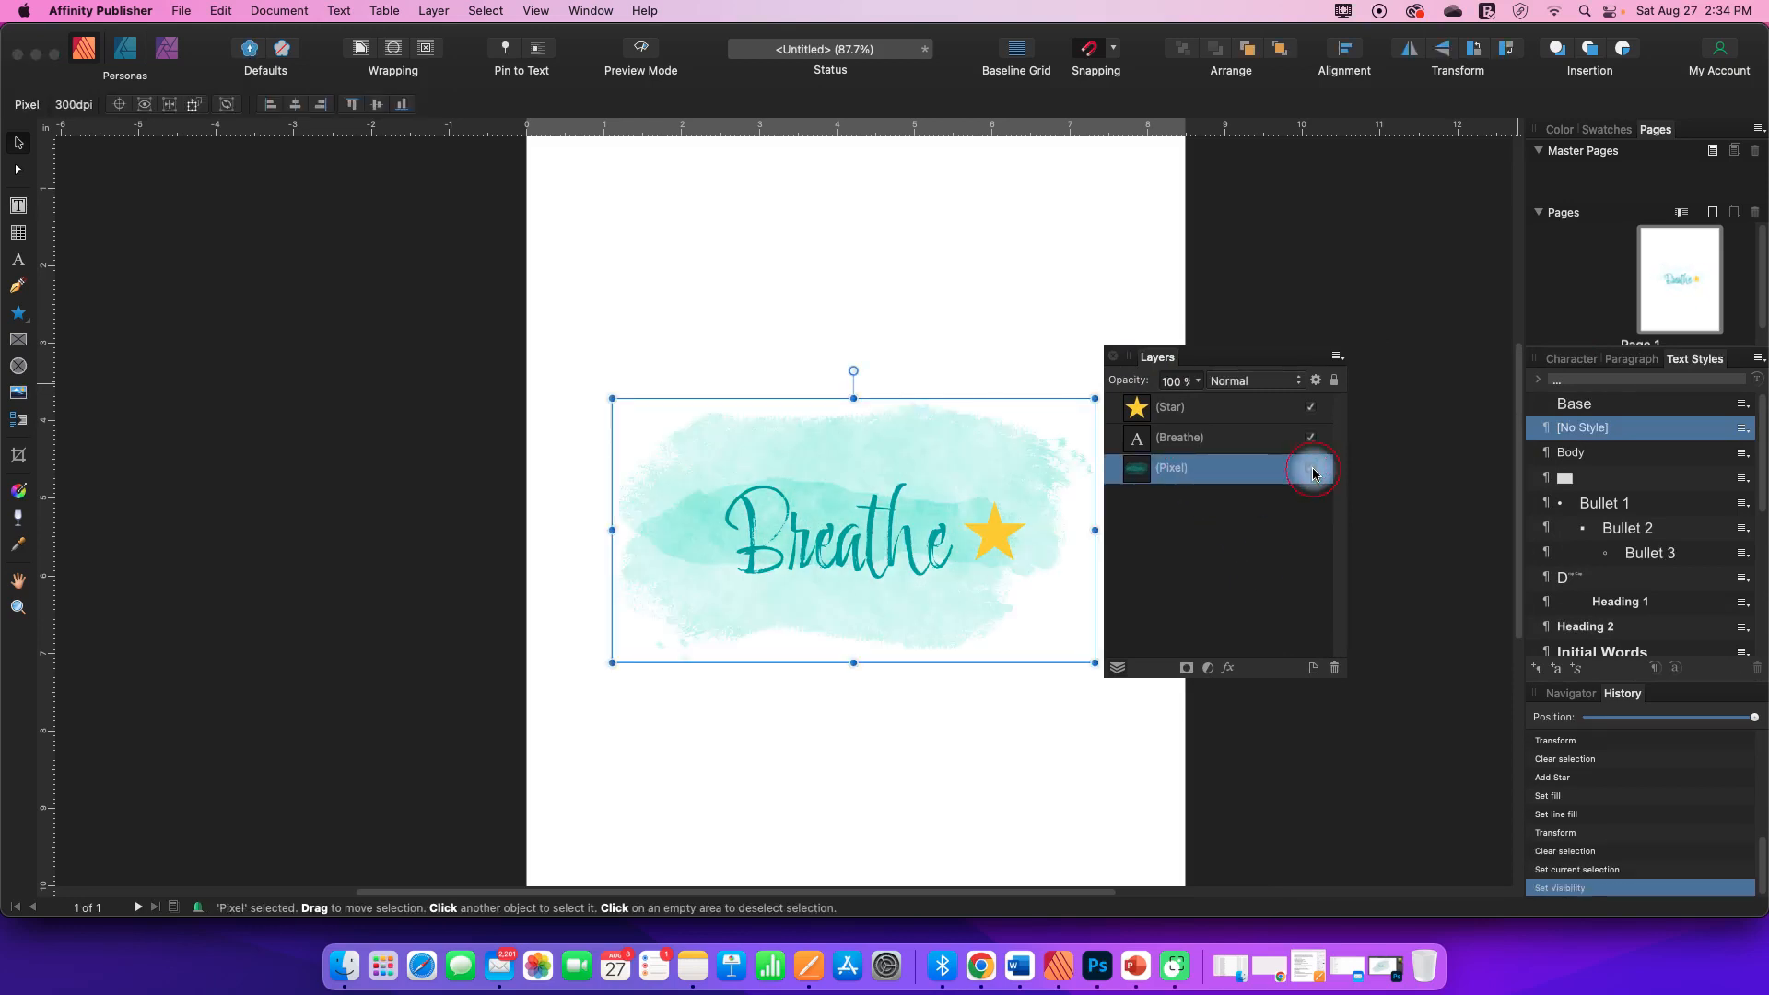
{"action": "left_click", "coordinate": [1311, 409]}
{"action": "left_click", "coordinate": [1311, 408]}
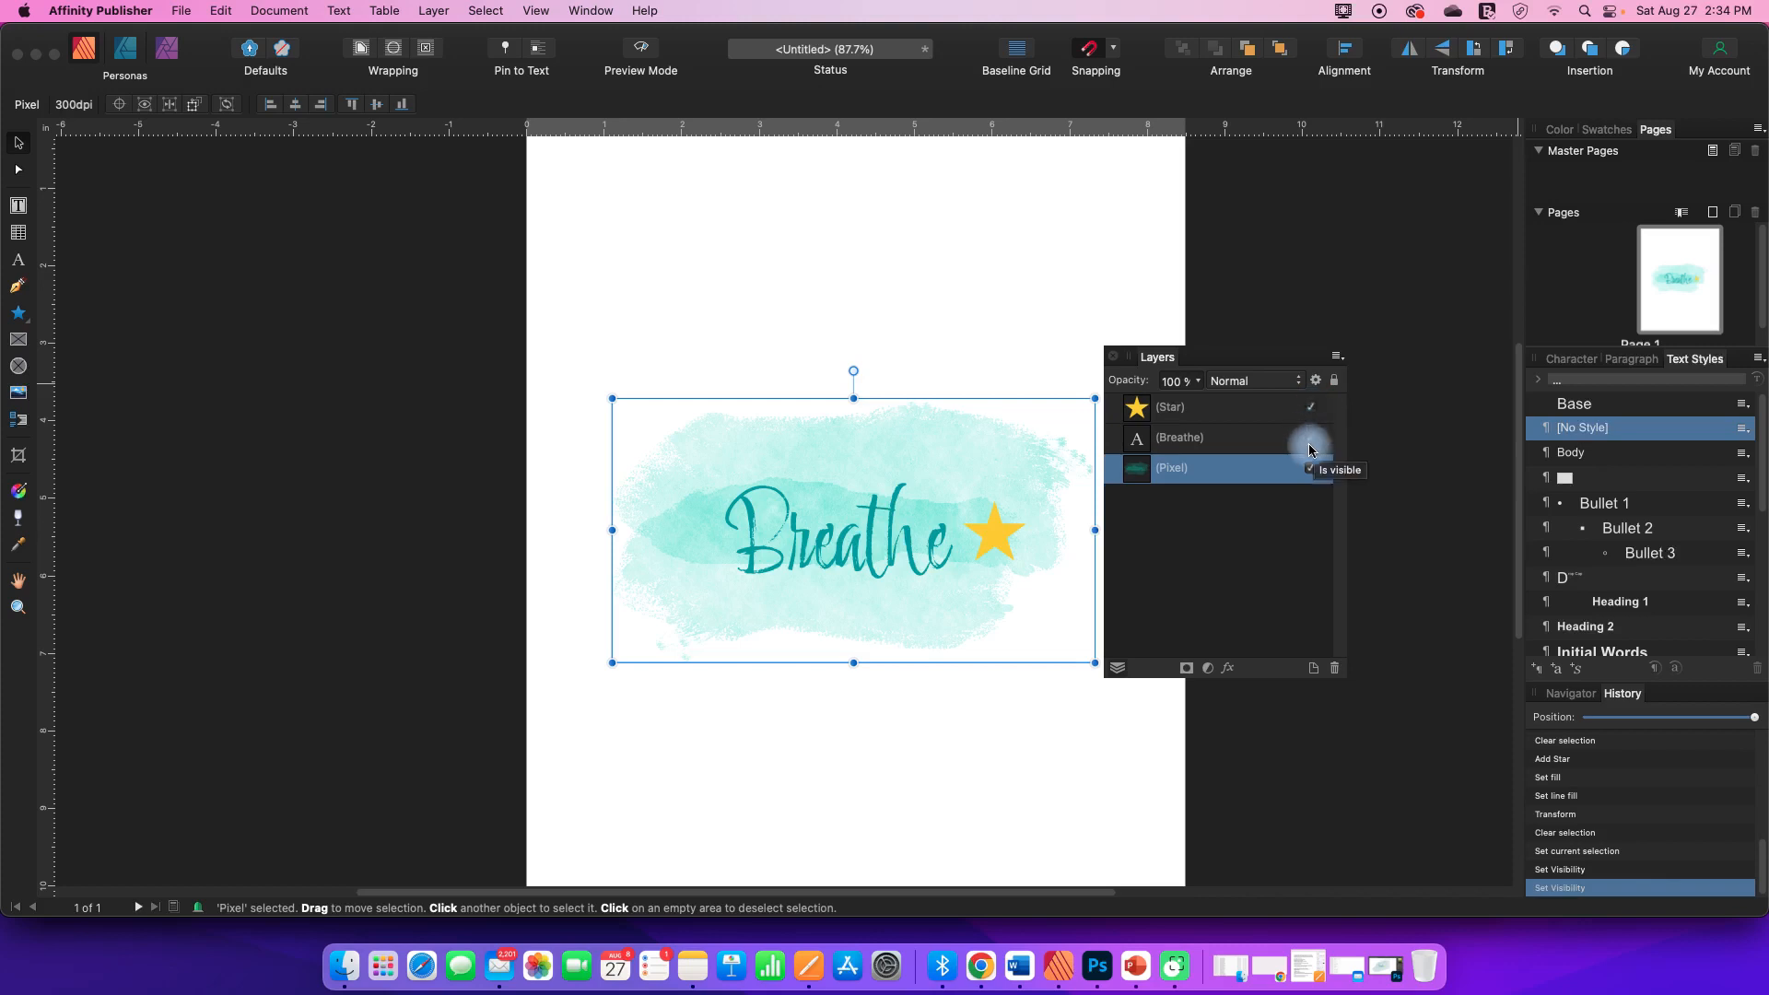
{"action": "left_click", "coordinate": [1308, 441]}
{"action": "left_click", "coordinate": [1308, 440]}
Move the Star layer to the bottom of the stack, beneath the Pixel layer, and clear the selection
{"action": "left_click", "coordinate": [1210, 408]}
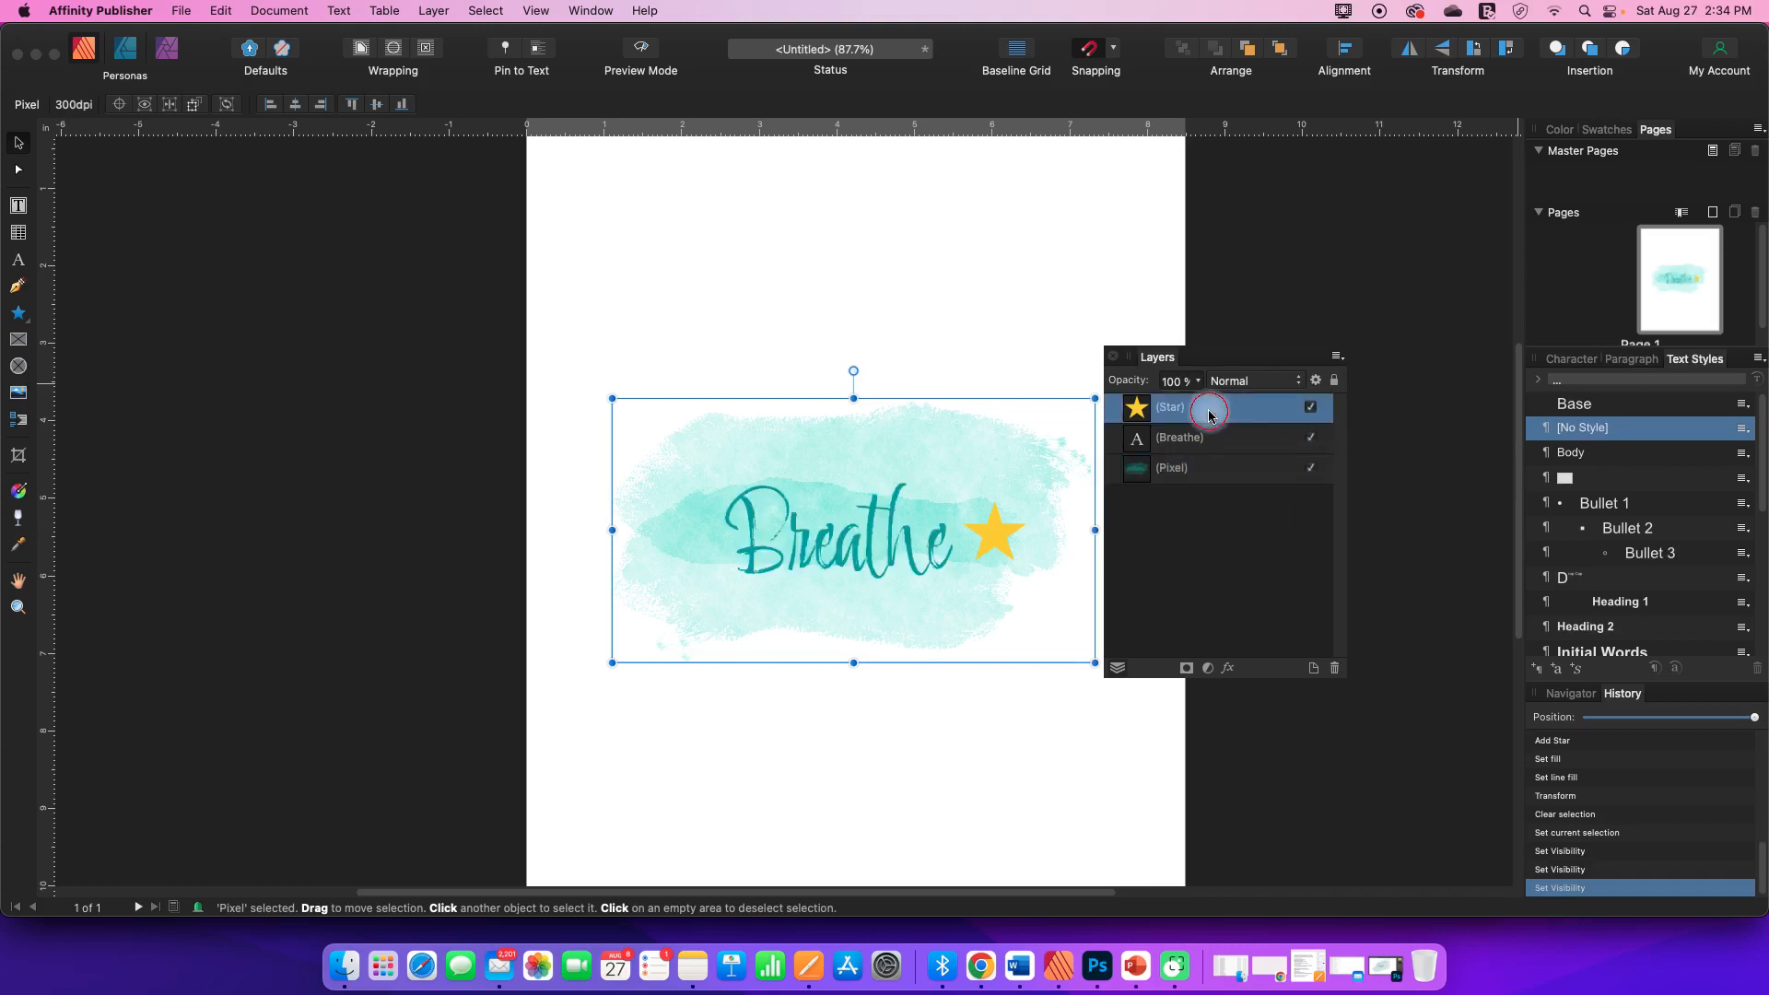
{"action": "left_click_drag", "start_coordinate": [1208, 415], "coordinate": [1191, 498]}
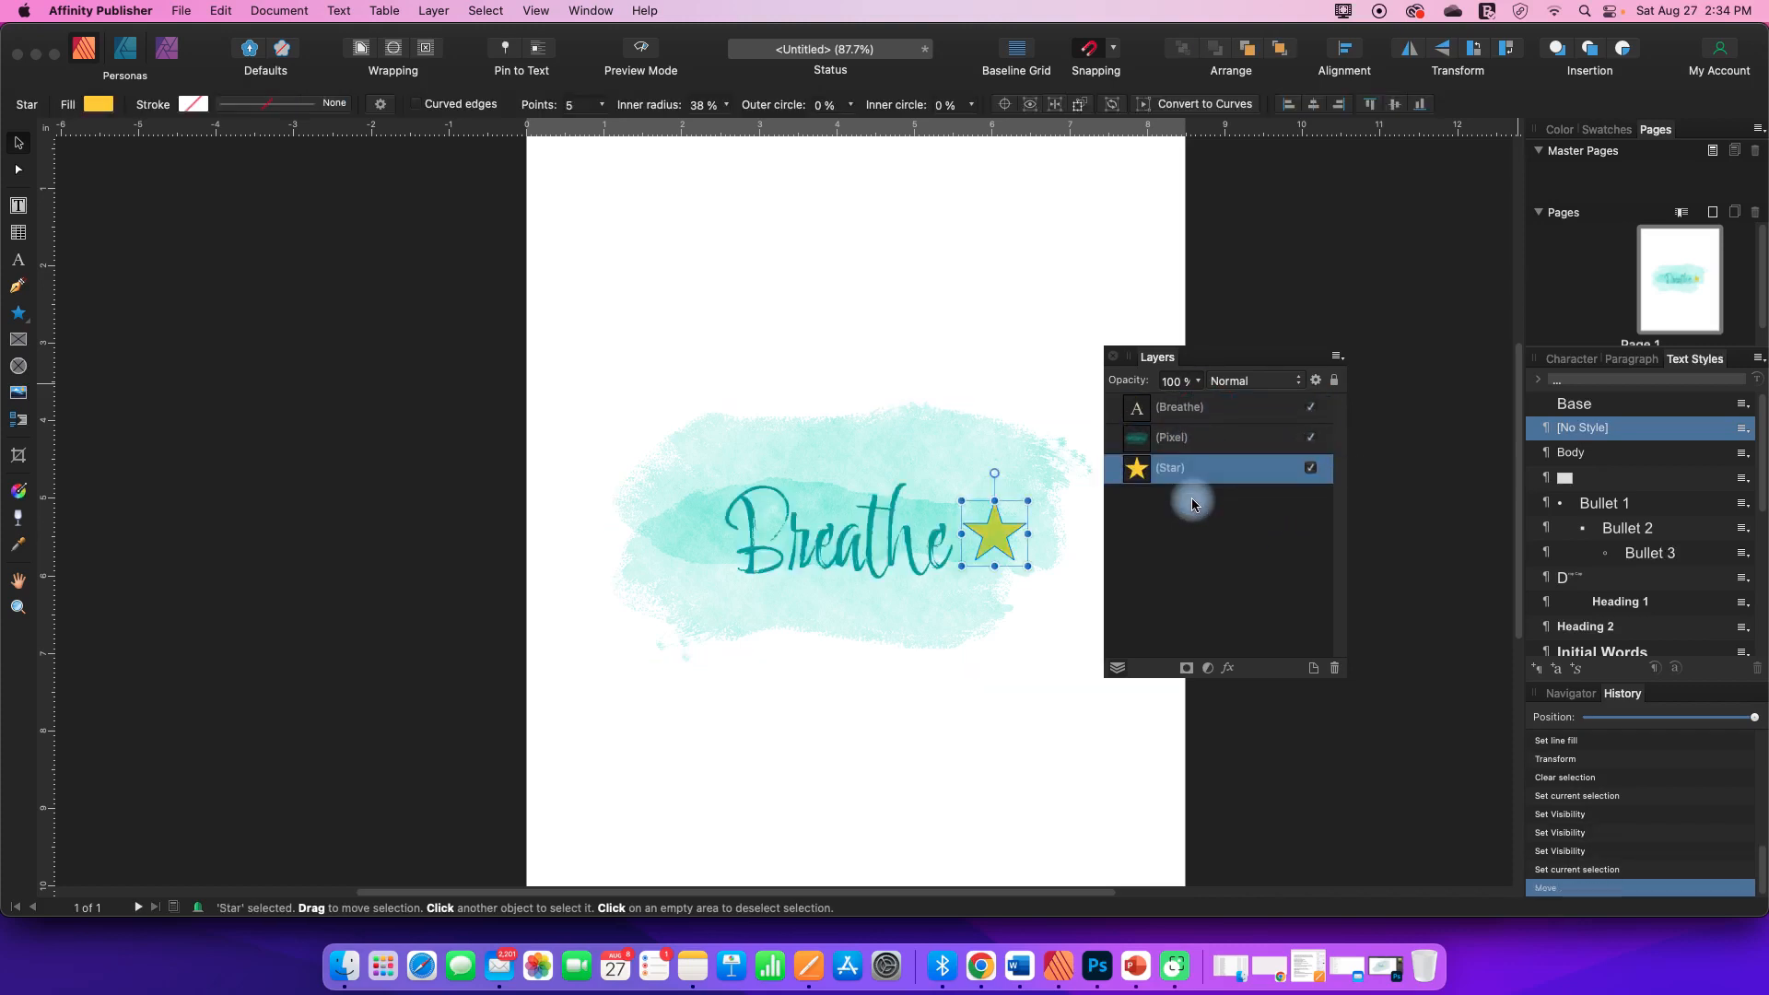
{"action": "left_click", "coordinate": [1031, 660]}
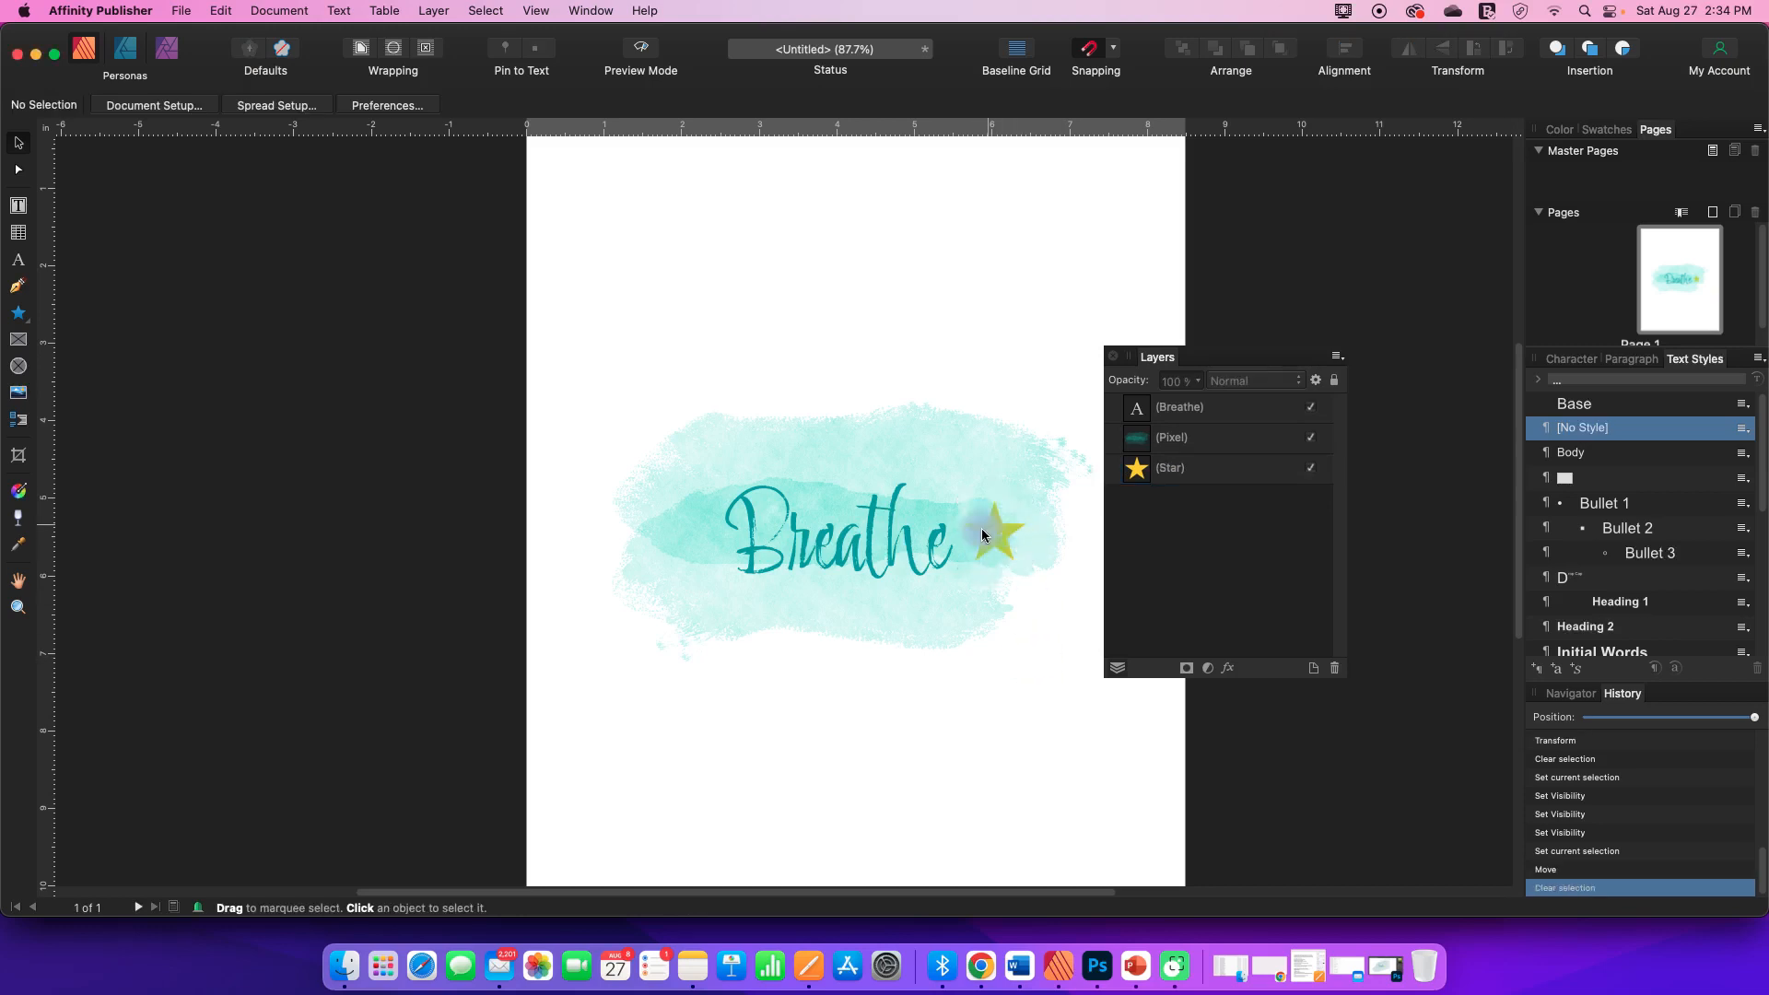
{"action": "key", "text": "super+equal"}
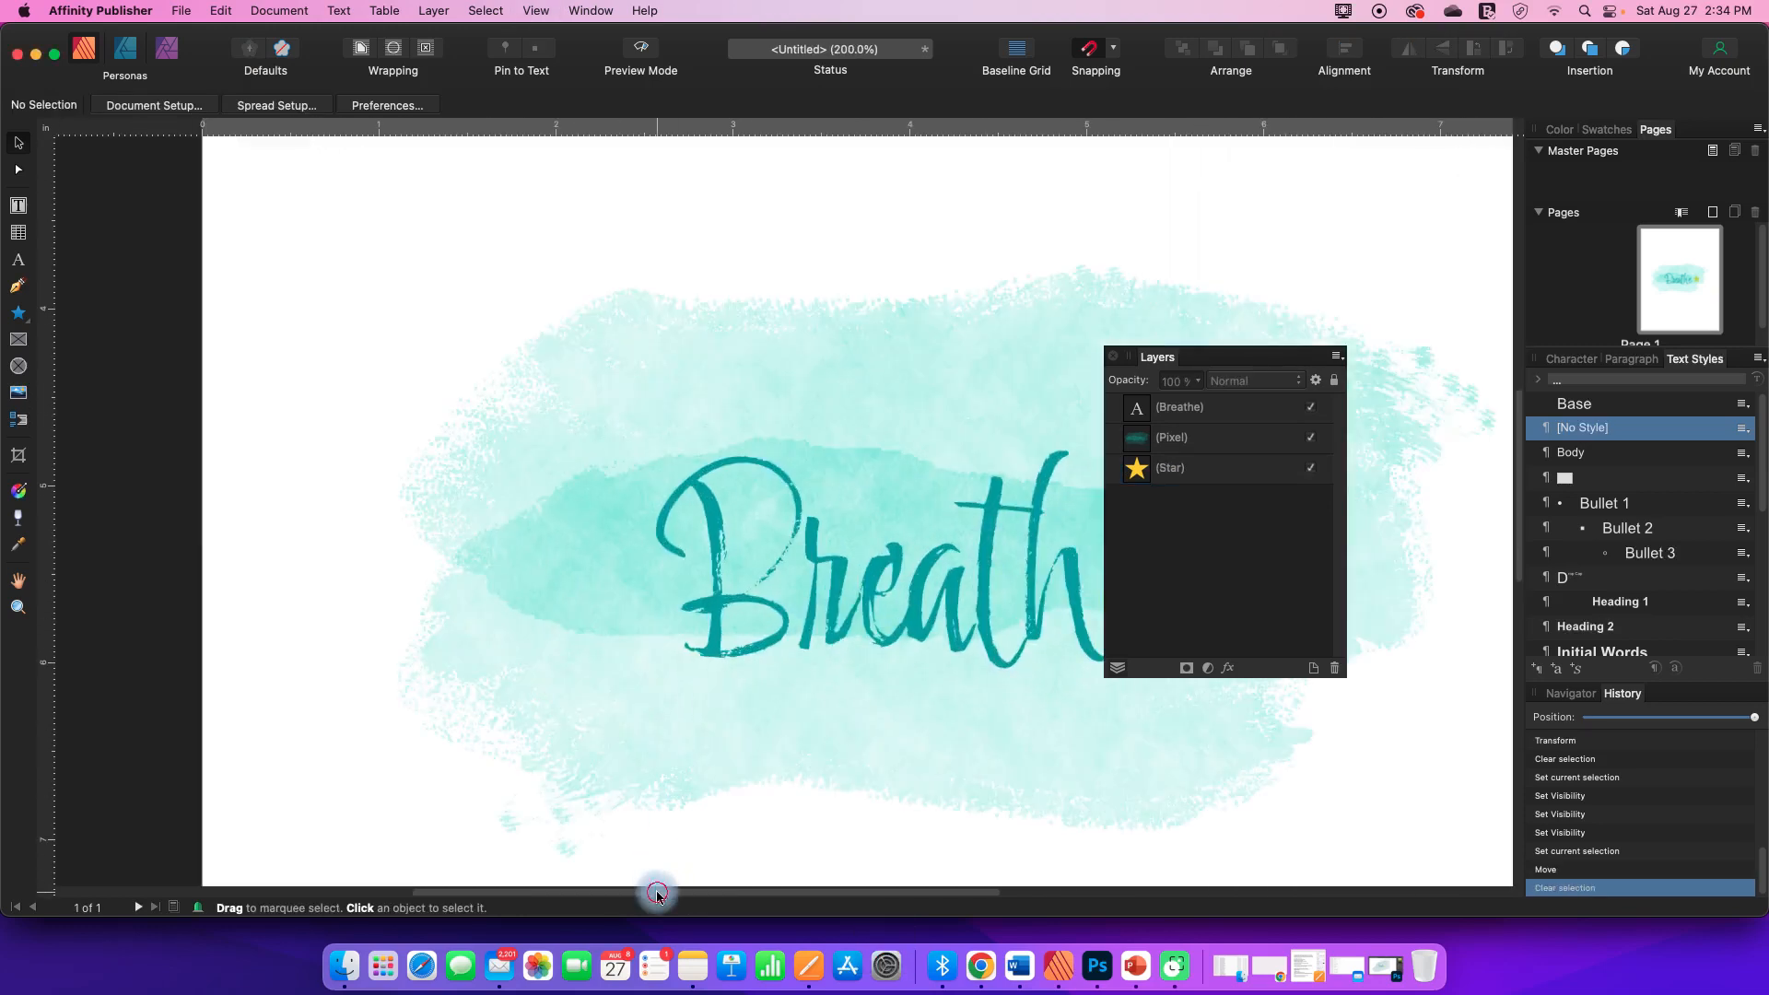
Bring the Star layer to the front of the stack and review the available Arrange commands
{"action": "left_click_drag", "start_coordinate": [657, 887], "coordinate": [801, 892]}
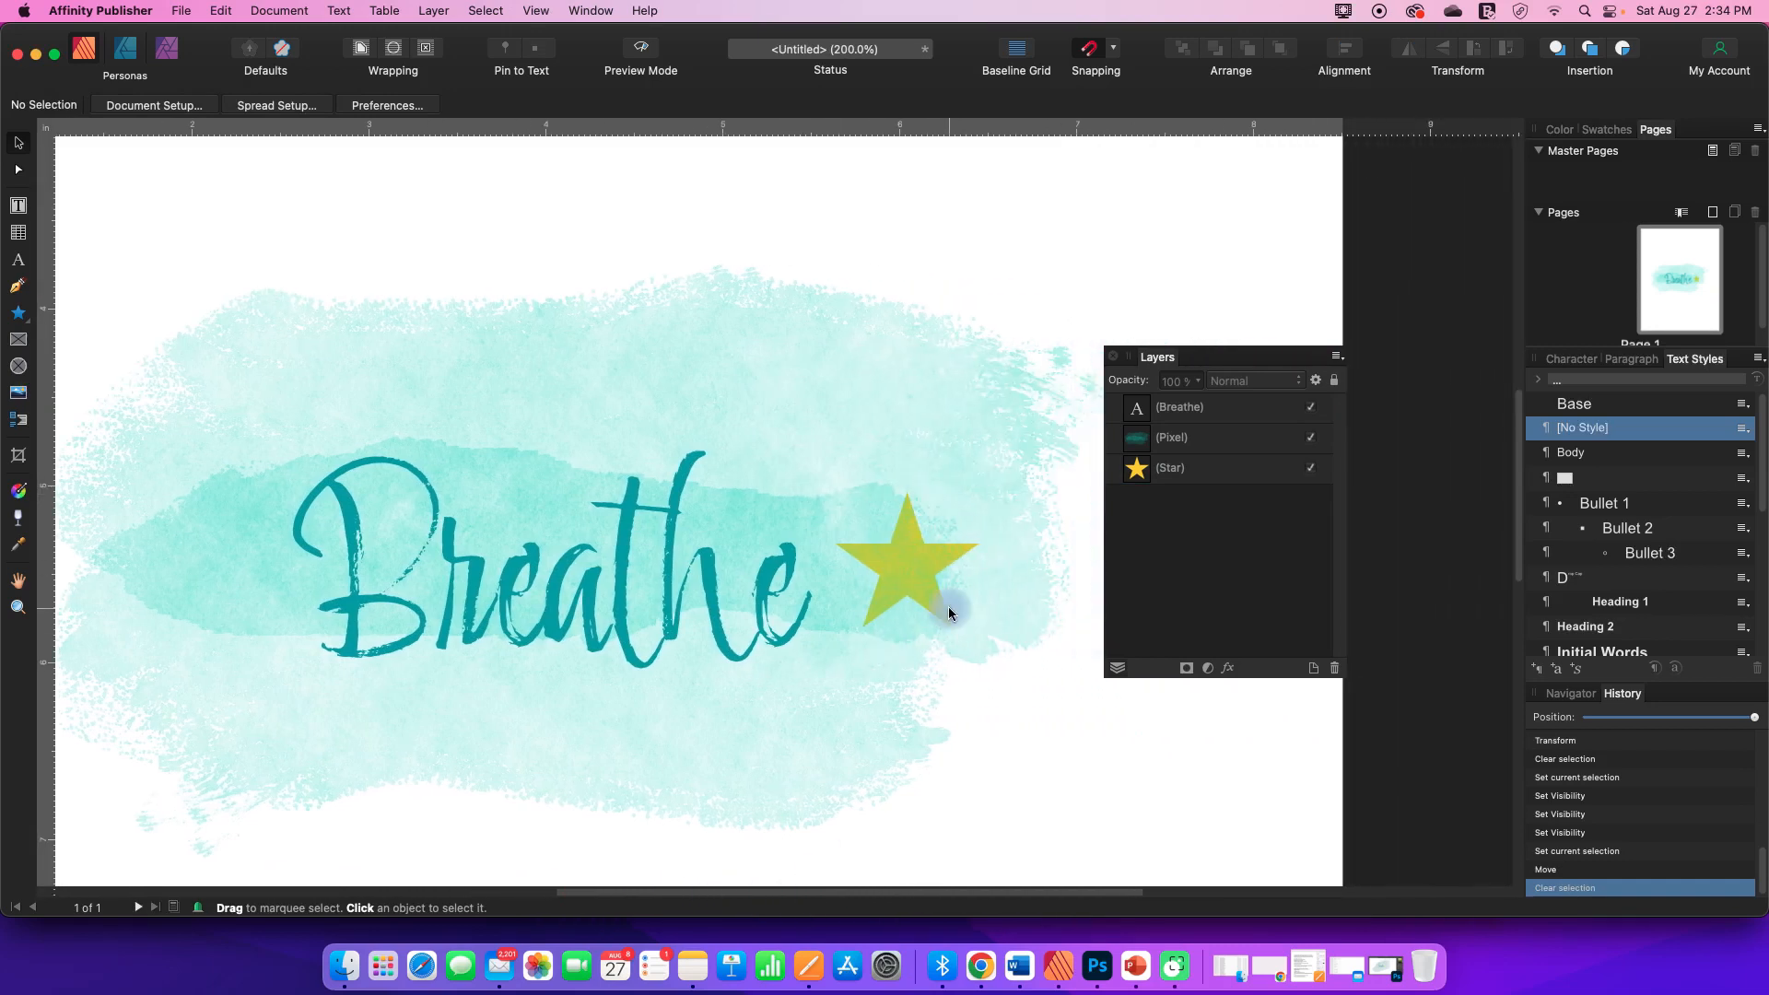
{"action": "left_click", "coordinate": [1212, 467]}
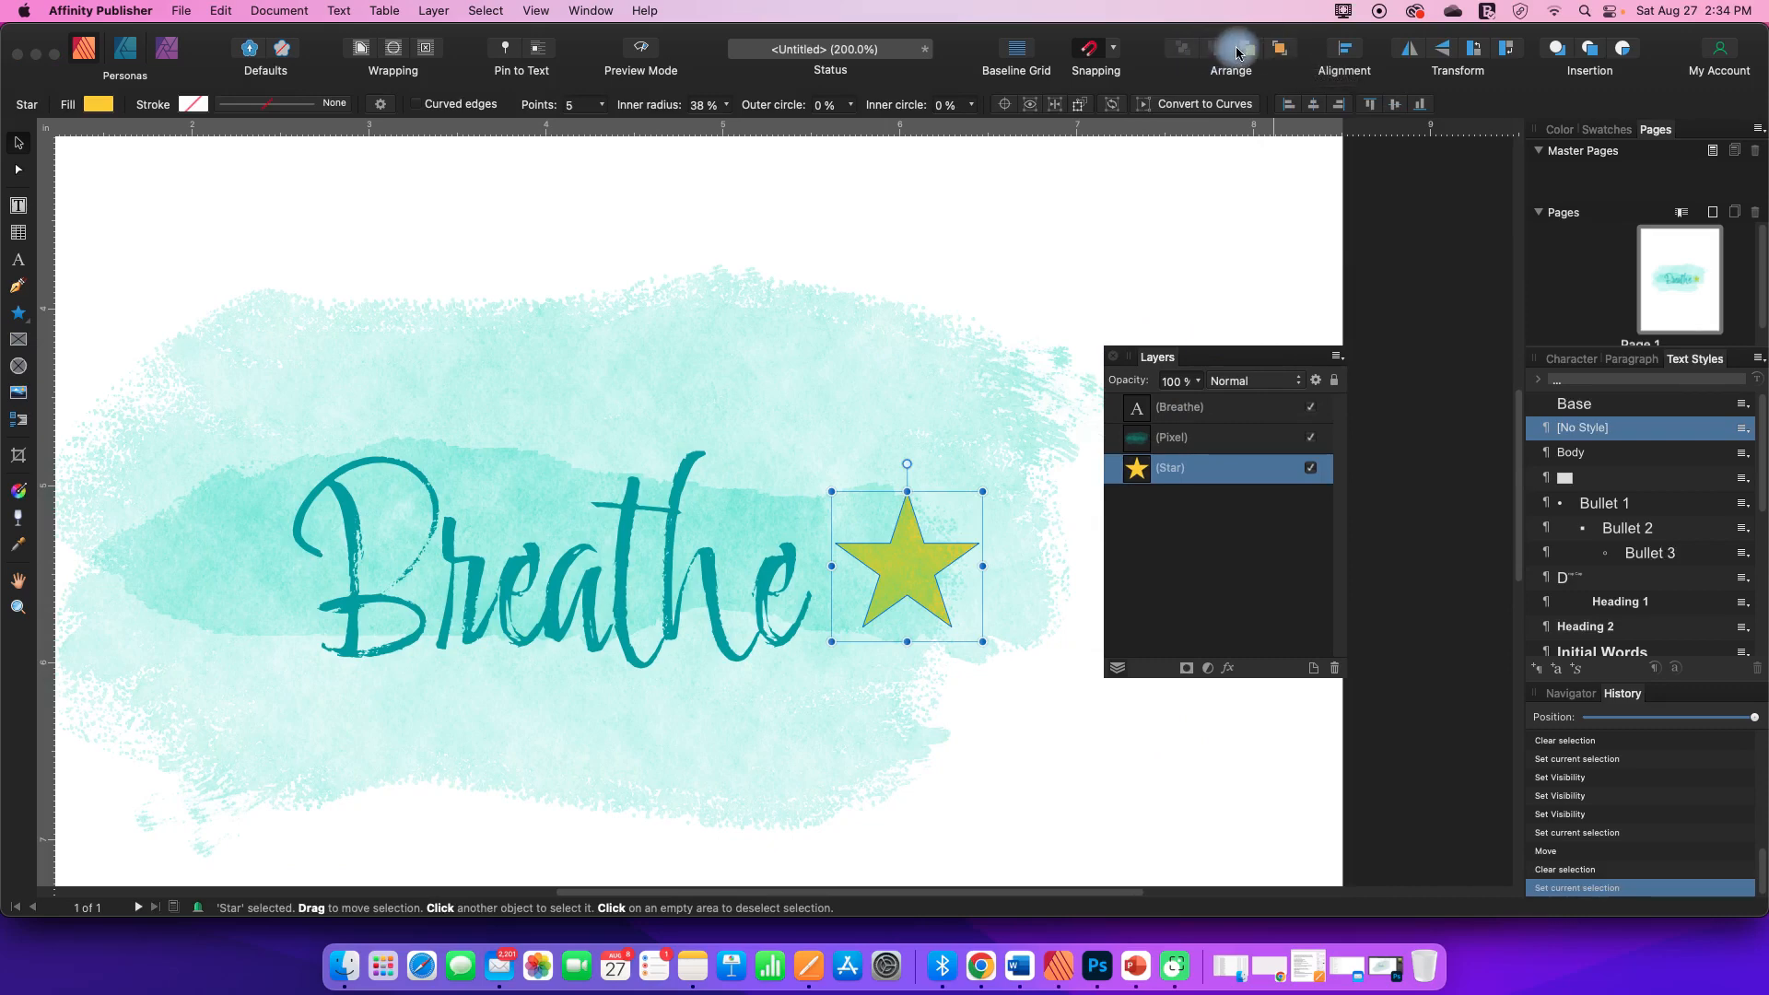
{"action": "left_click", "coordinate": [1279, 53]}
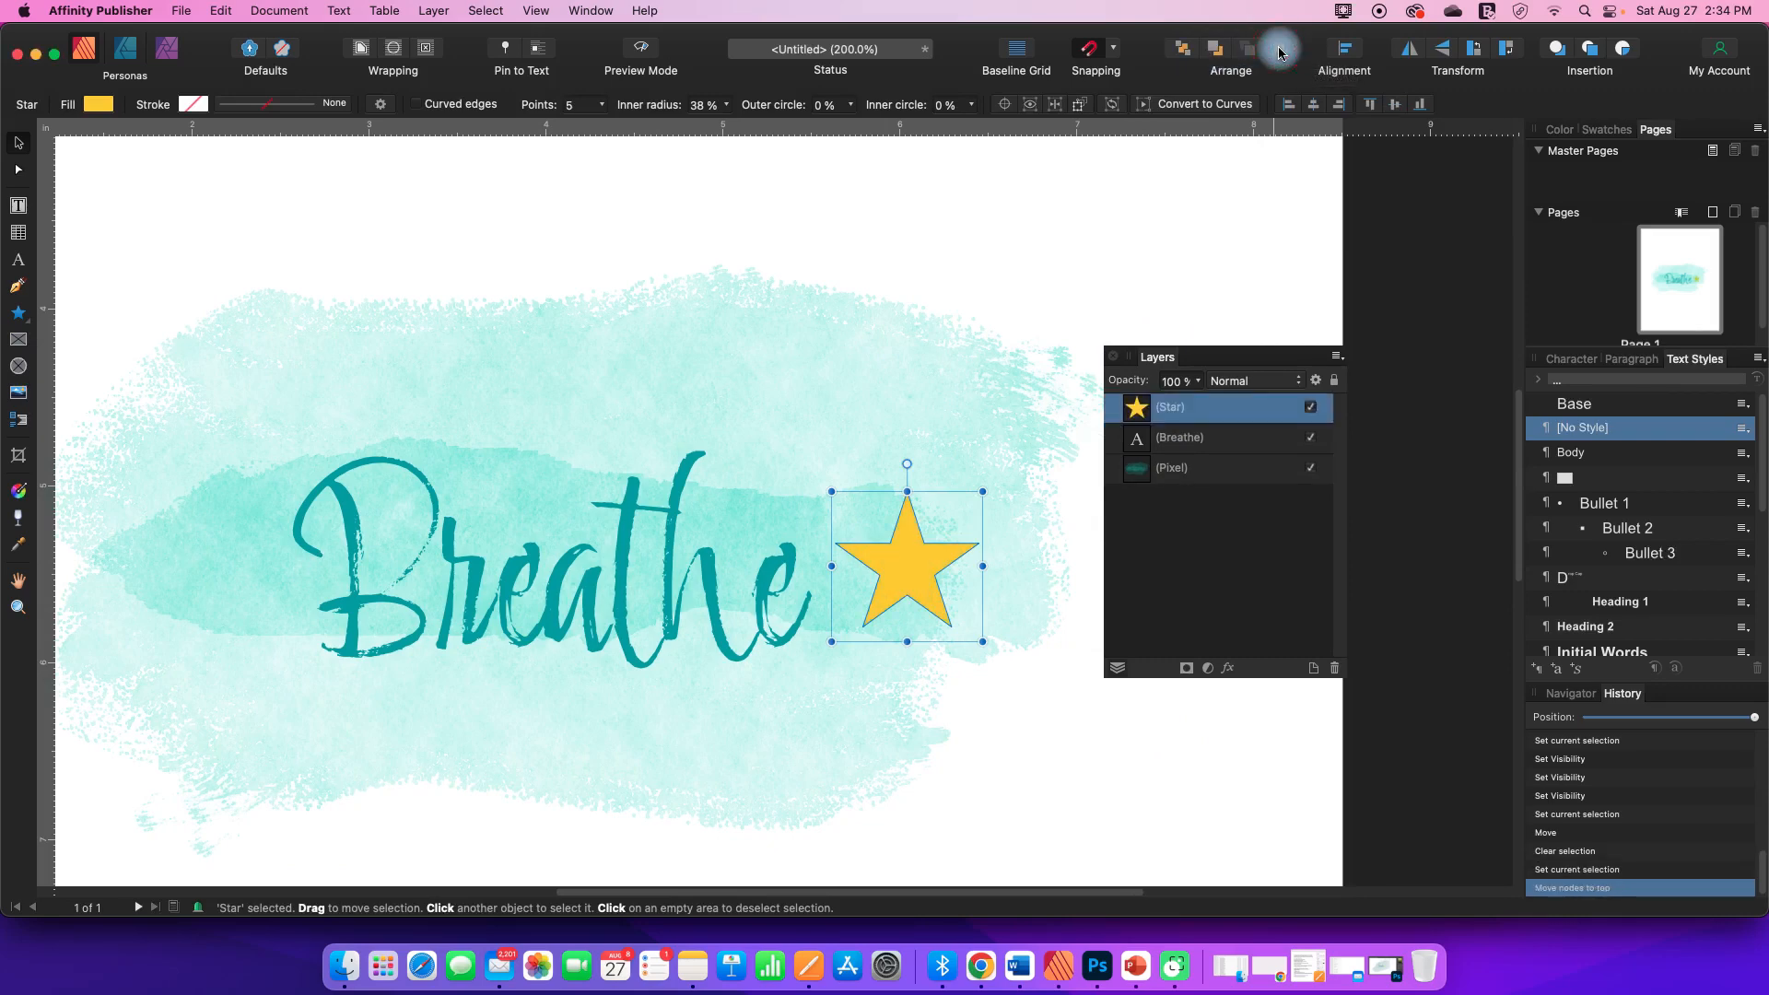
{"action": "left_click", "coordinate": [426, 11]}
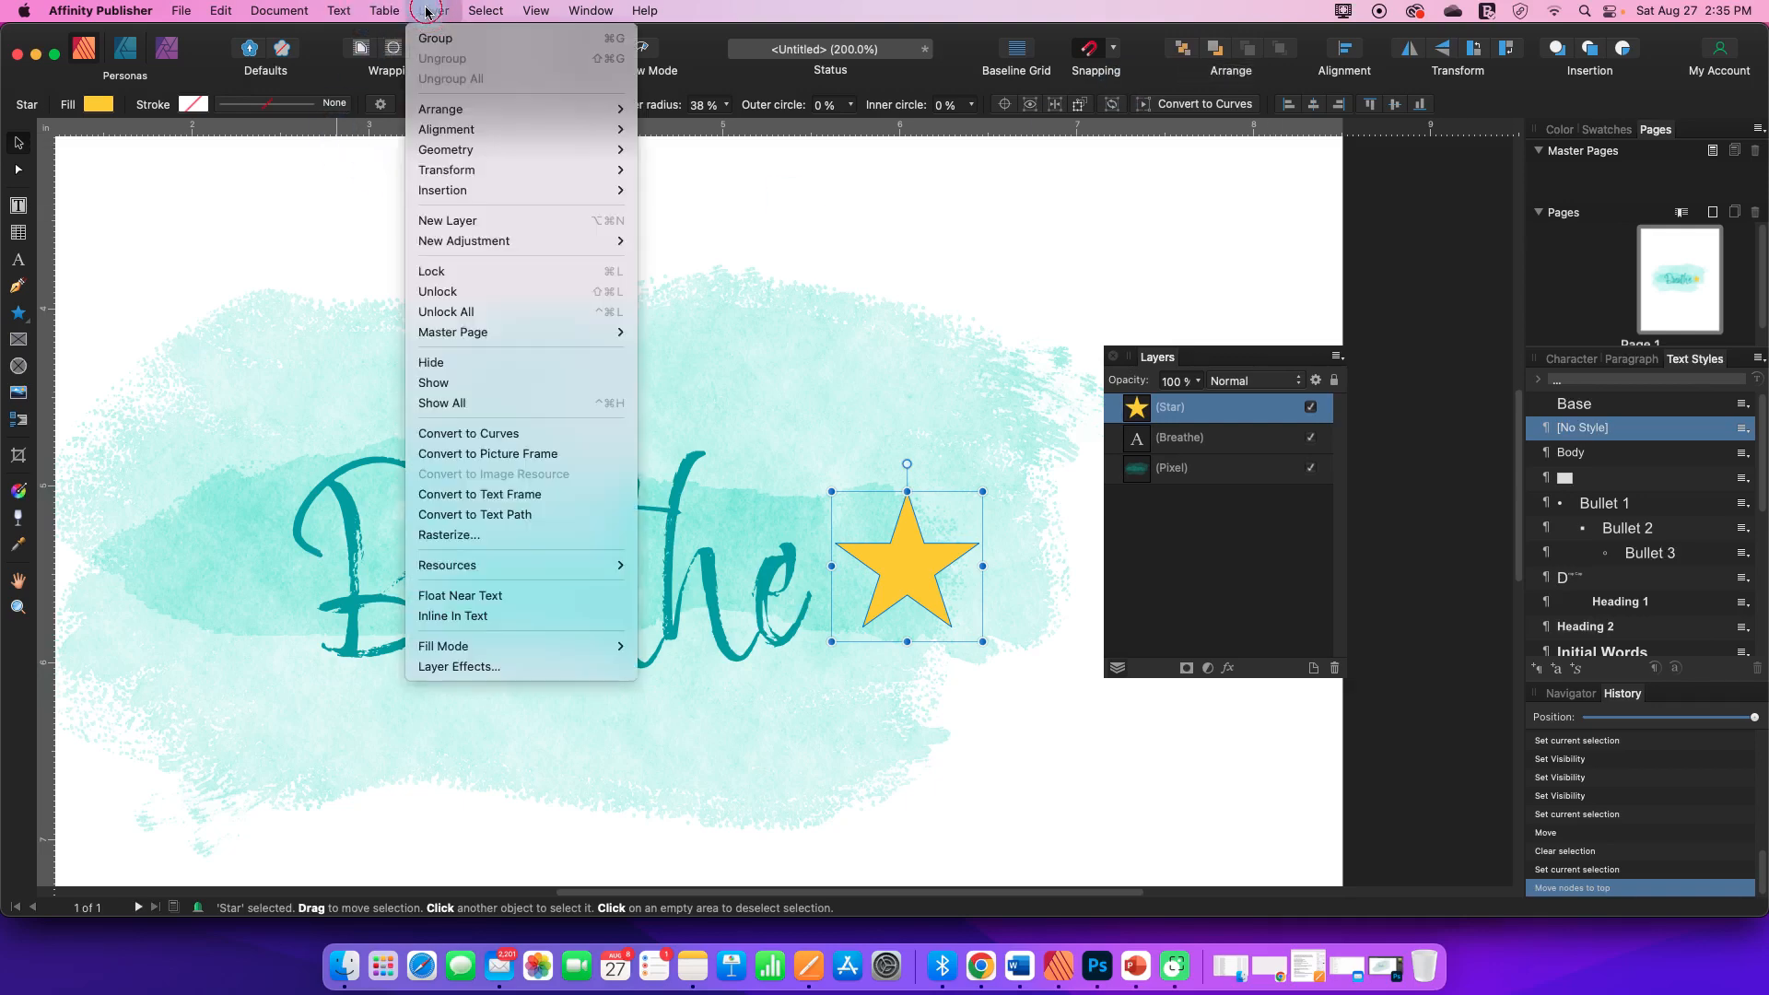
{"action": "mouse_move", "coordinate": [429, 106]}
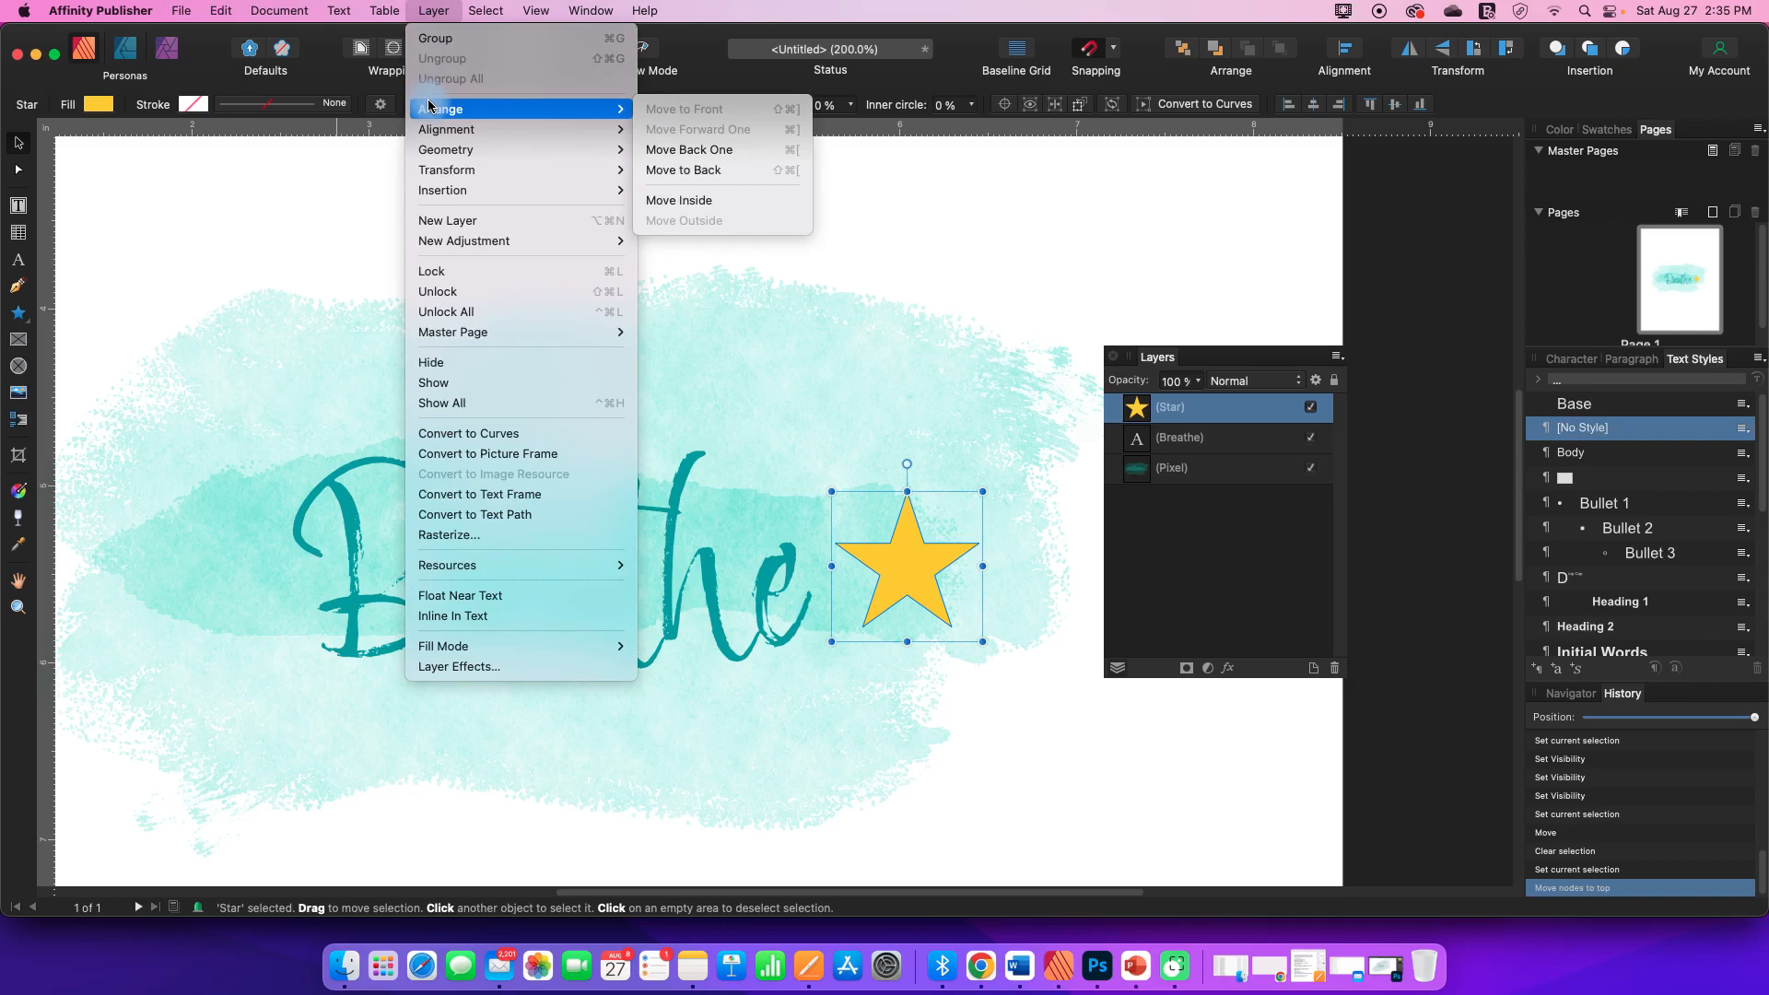
{"action": "left_click", "coordinate": [1022, 217]}
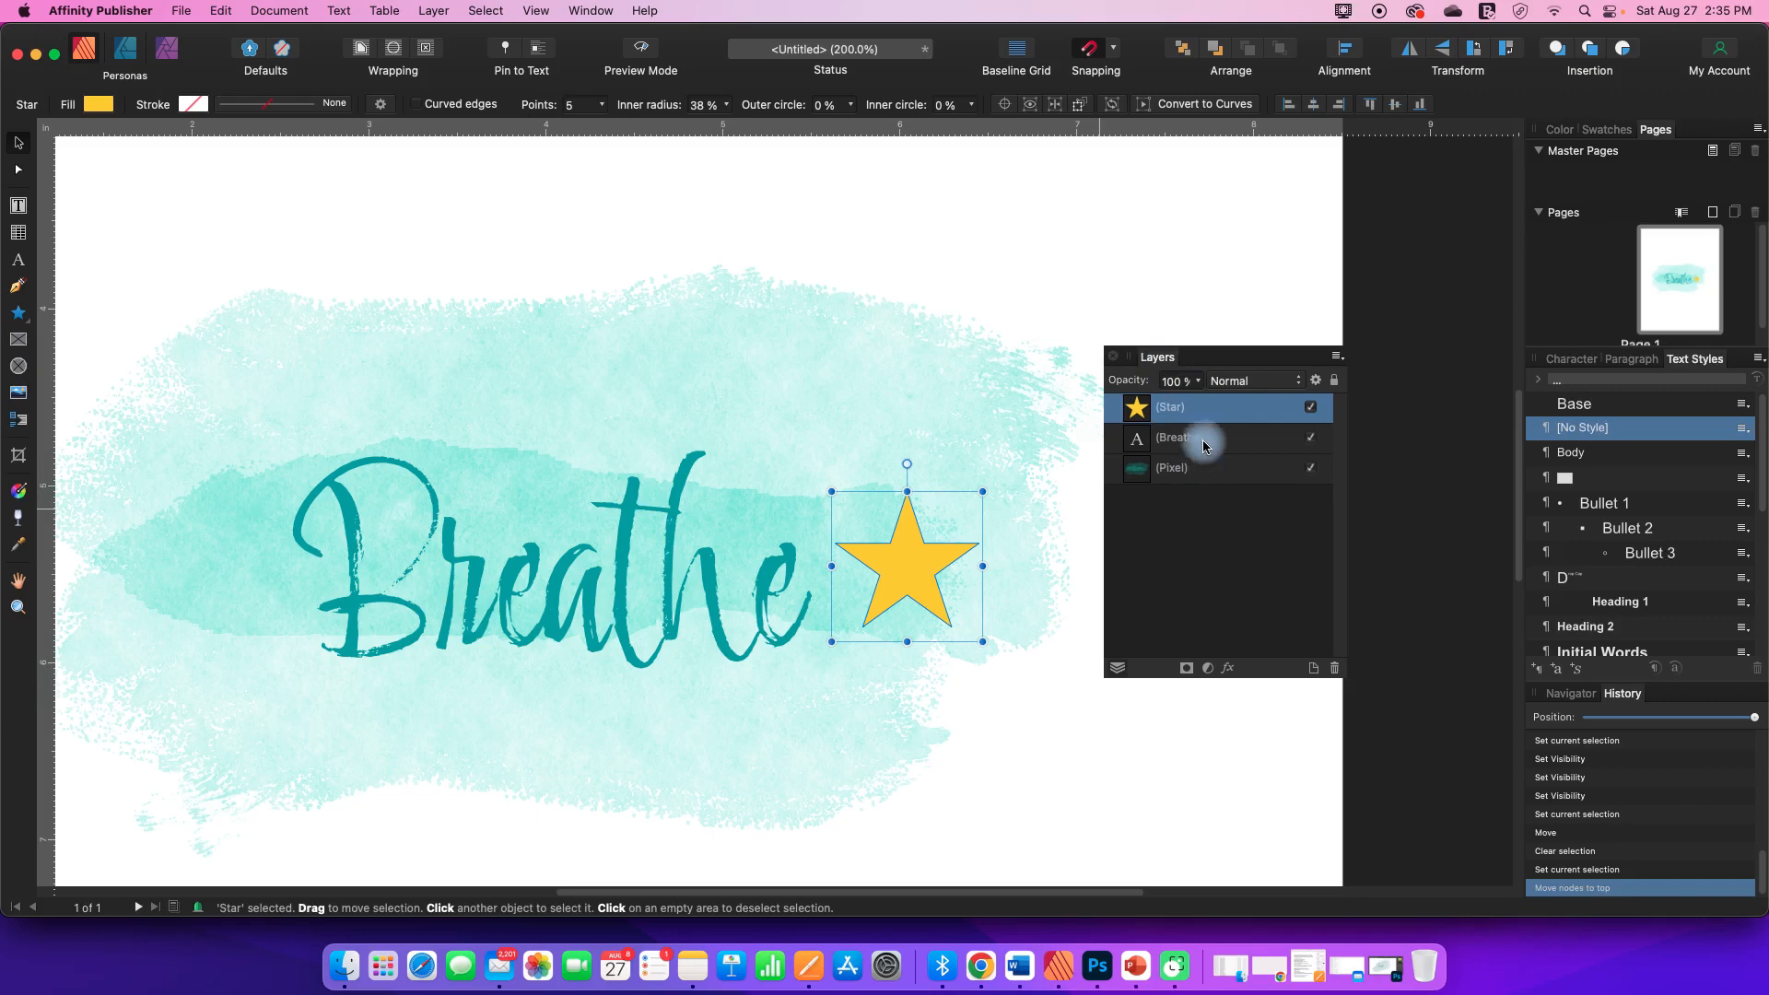
Move the Star layer between the Breathe and Pixel layers, and reposition the star behind the letters "he" of Breathe
{"action": "left_click_drag", "start_coordinate": [1205, 408], "coordinate": [1184, 459]}
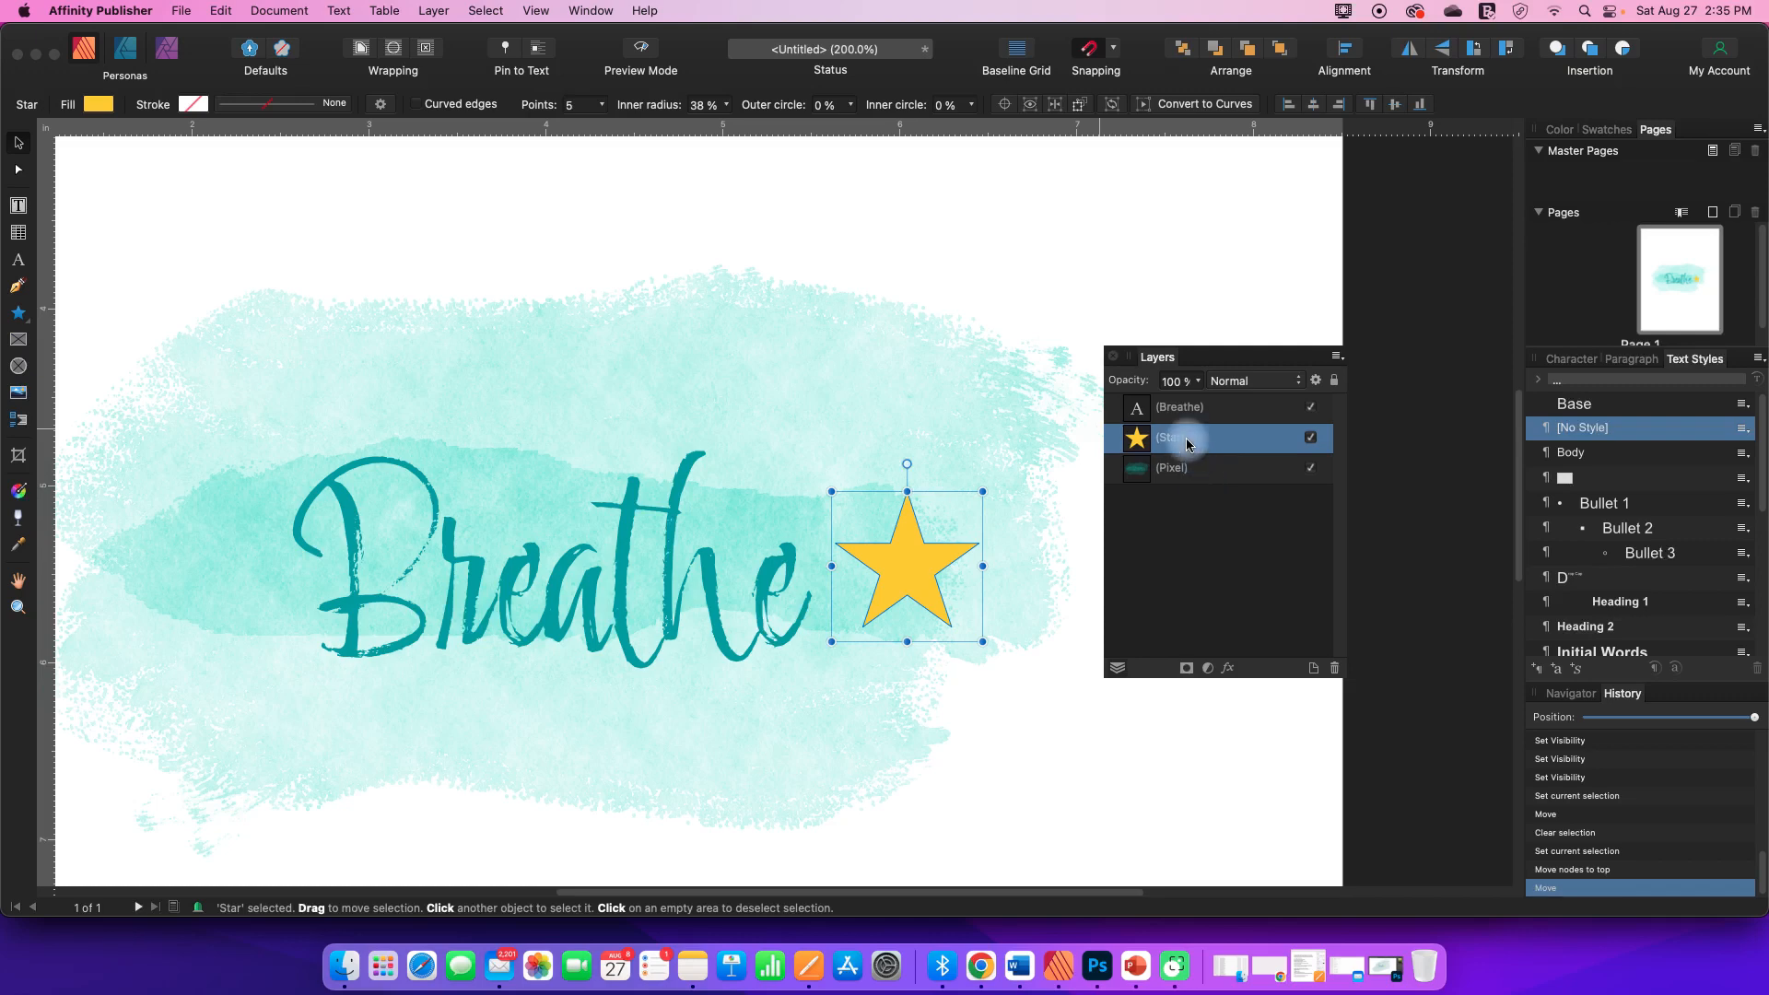
{"action": "left_click", "coordinate": [1171, 412]}
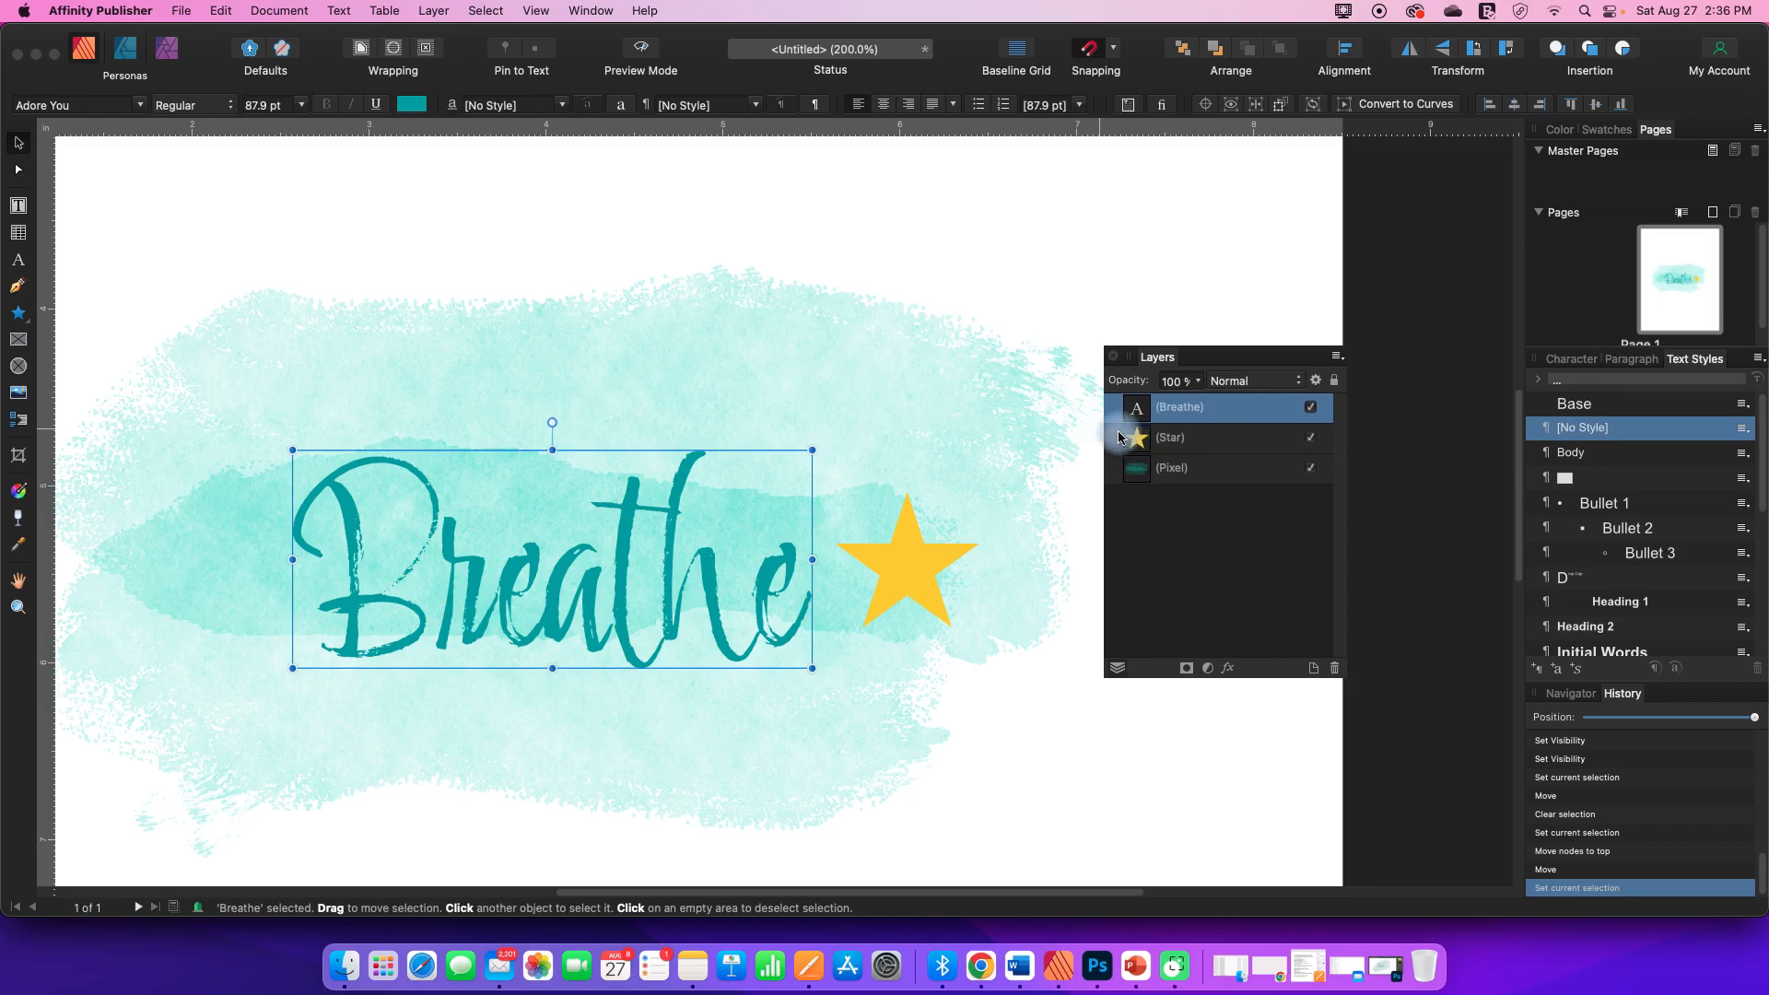
{"action": "left_click", "coordinate": [910, 579]}
{"action": "left_click_drag", "start_coordinate": [911, 579], "coordinate": [742, 606]}
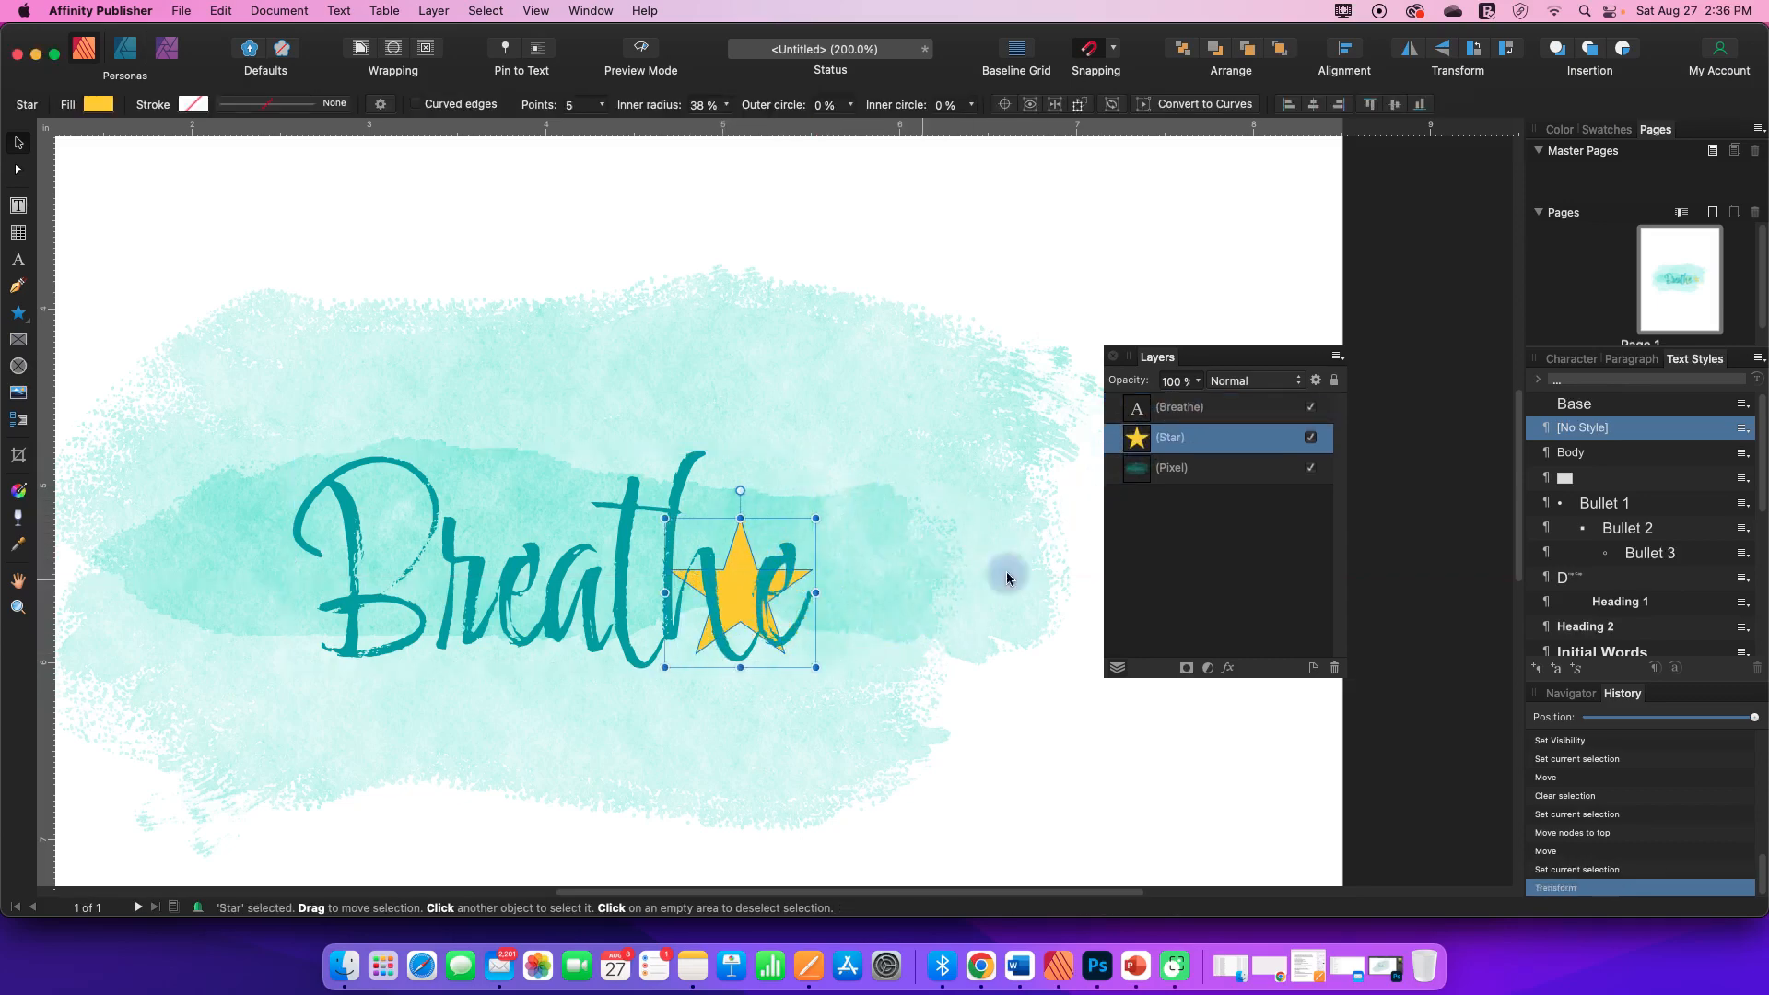
Move the Star layer above the Breathe layer and shift the star slightly left so it covers the letter h
{"action": "left_click_drag", "start_coordinate": [1192, 447], "coordinate": [1179, 404]}
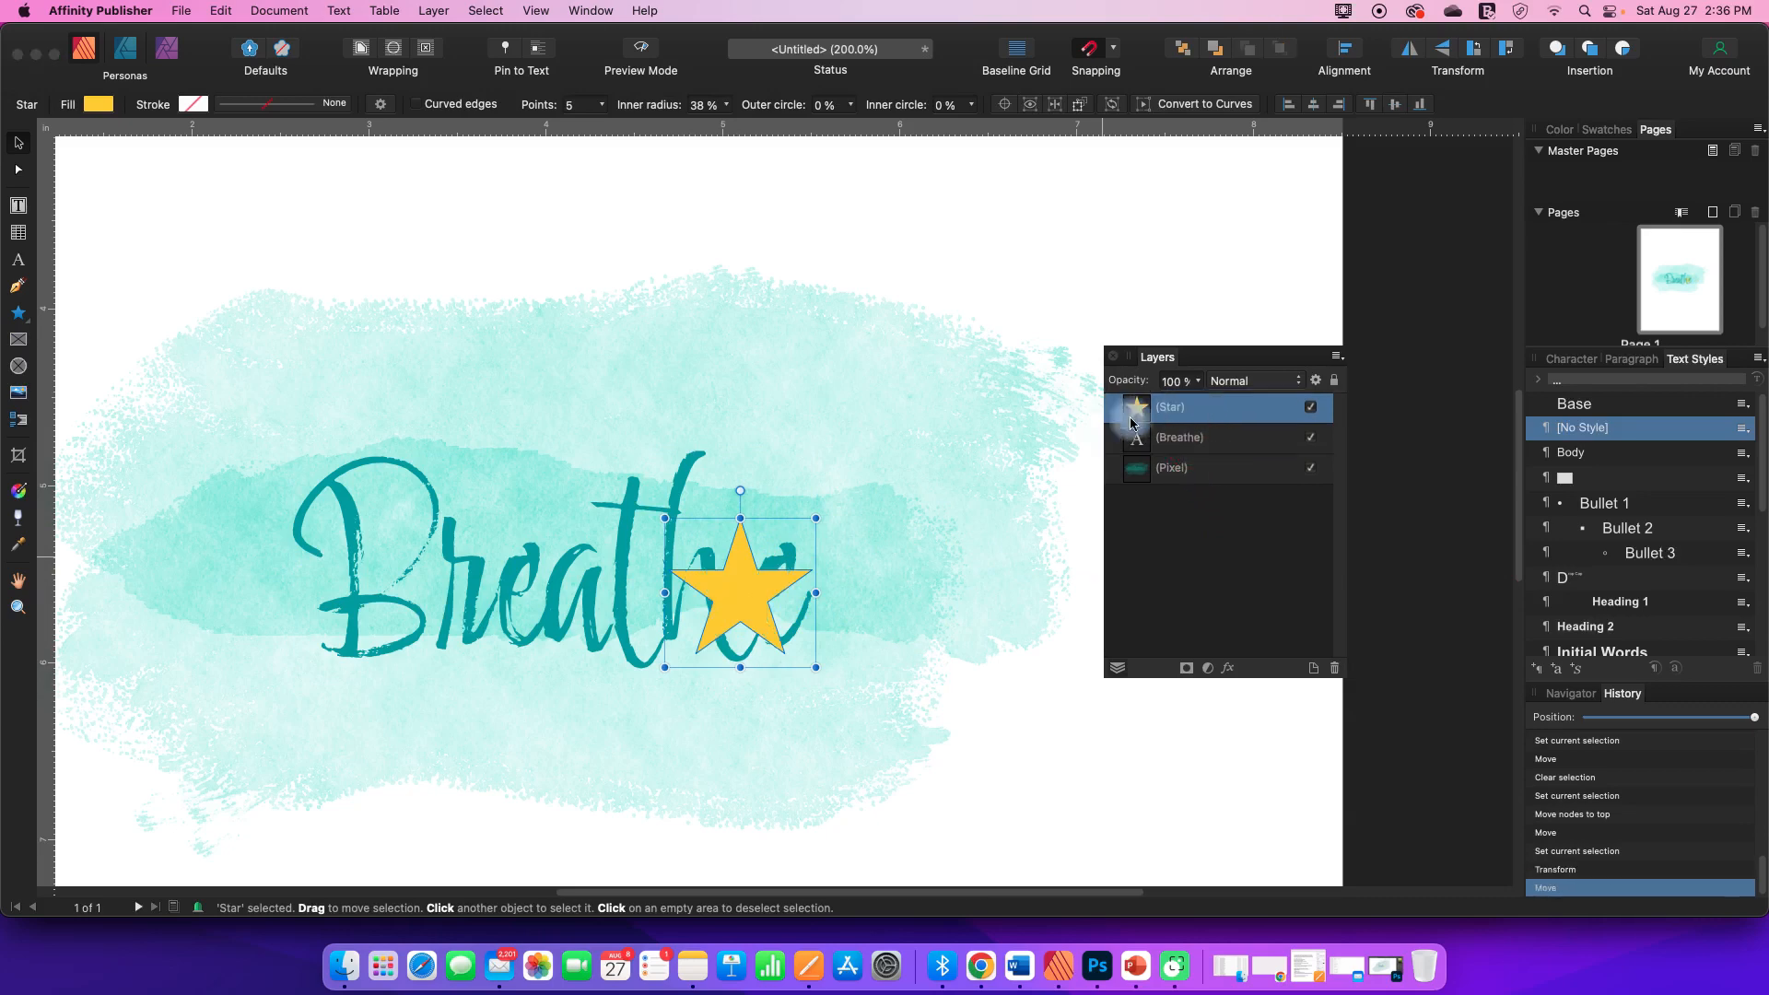
{"action": "mouse_move", "coordinate": [724, 604]}
{"action": "left_mouse_down"}
{"action": "mouse_move", "coordinate": [636, 585]}
{"action": "mouse_move", "coordinate": [704, 609]}
{"action": "left_mouse_up"}
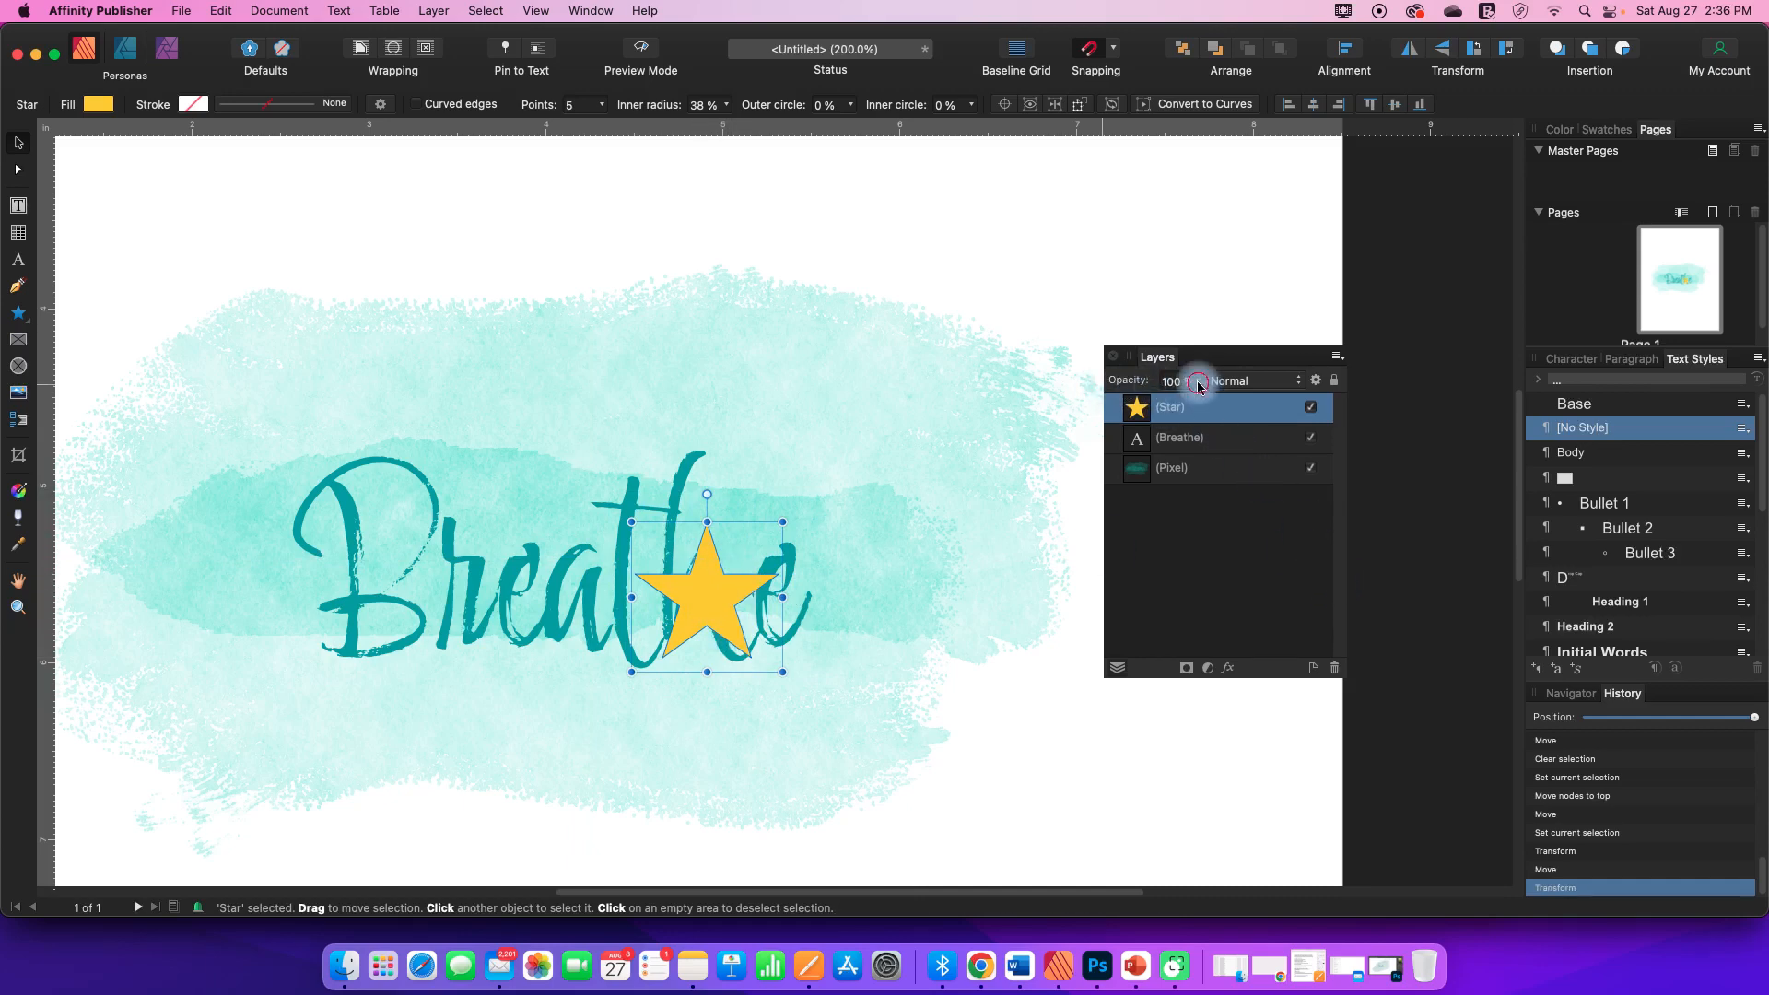
Lower the Star layer's opacity to 31% to see the text through it, and restore it to 100%
{"action": "left_click_drag", "start_coordinate": [1200, 398], "coordinate": [1101, 406]}
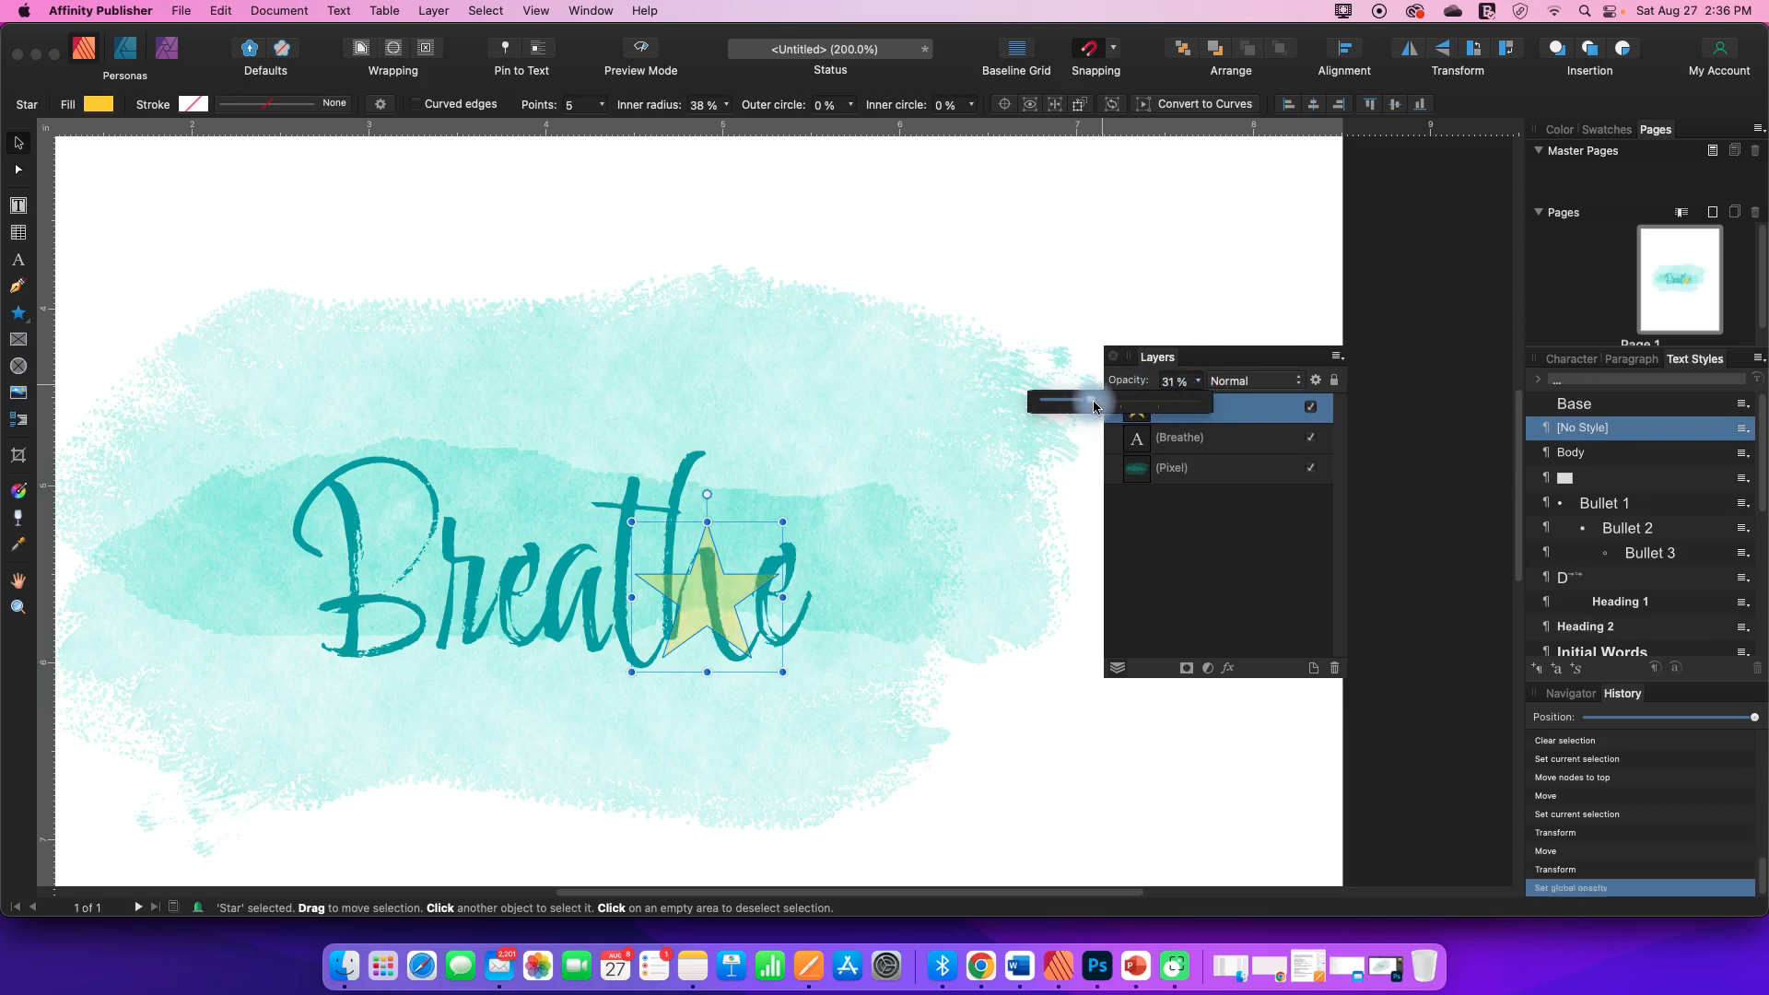
{"action": "left_click", "coordinate": [1025, 558]}
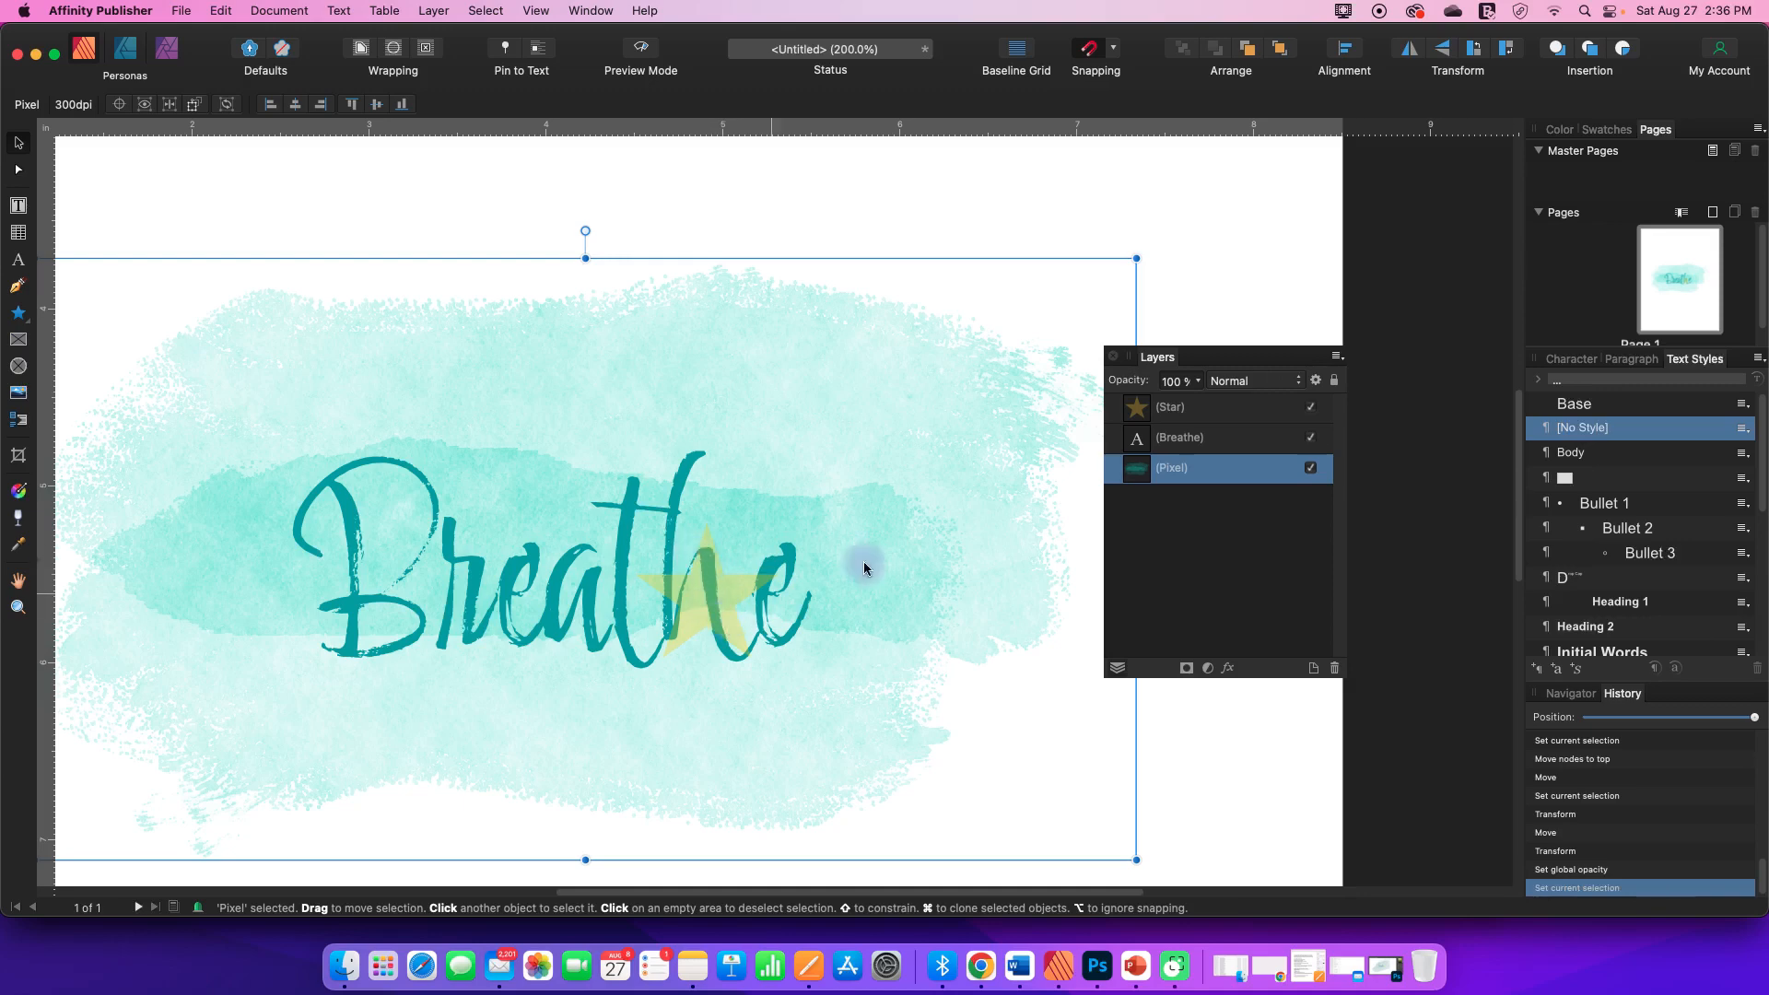
{"action": "left_click", "coordinate": [1183, 406]}
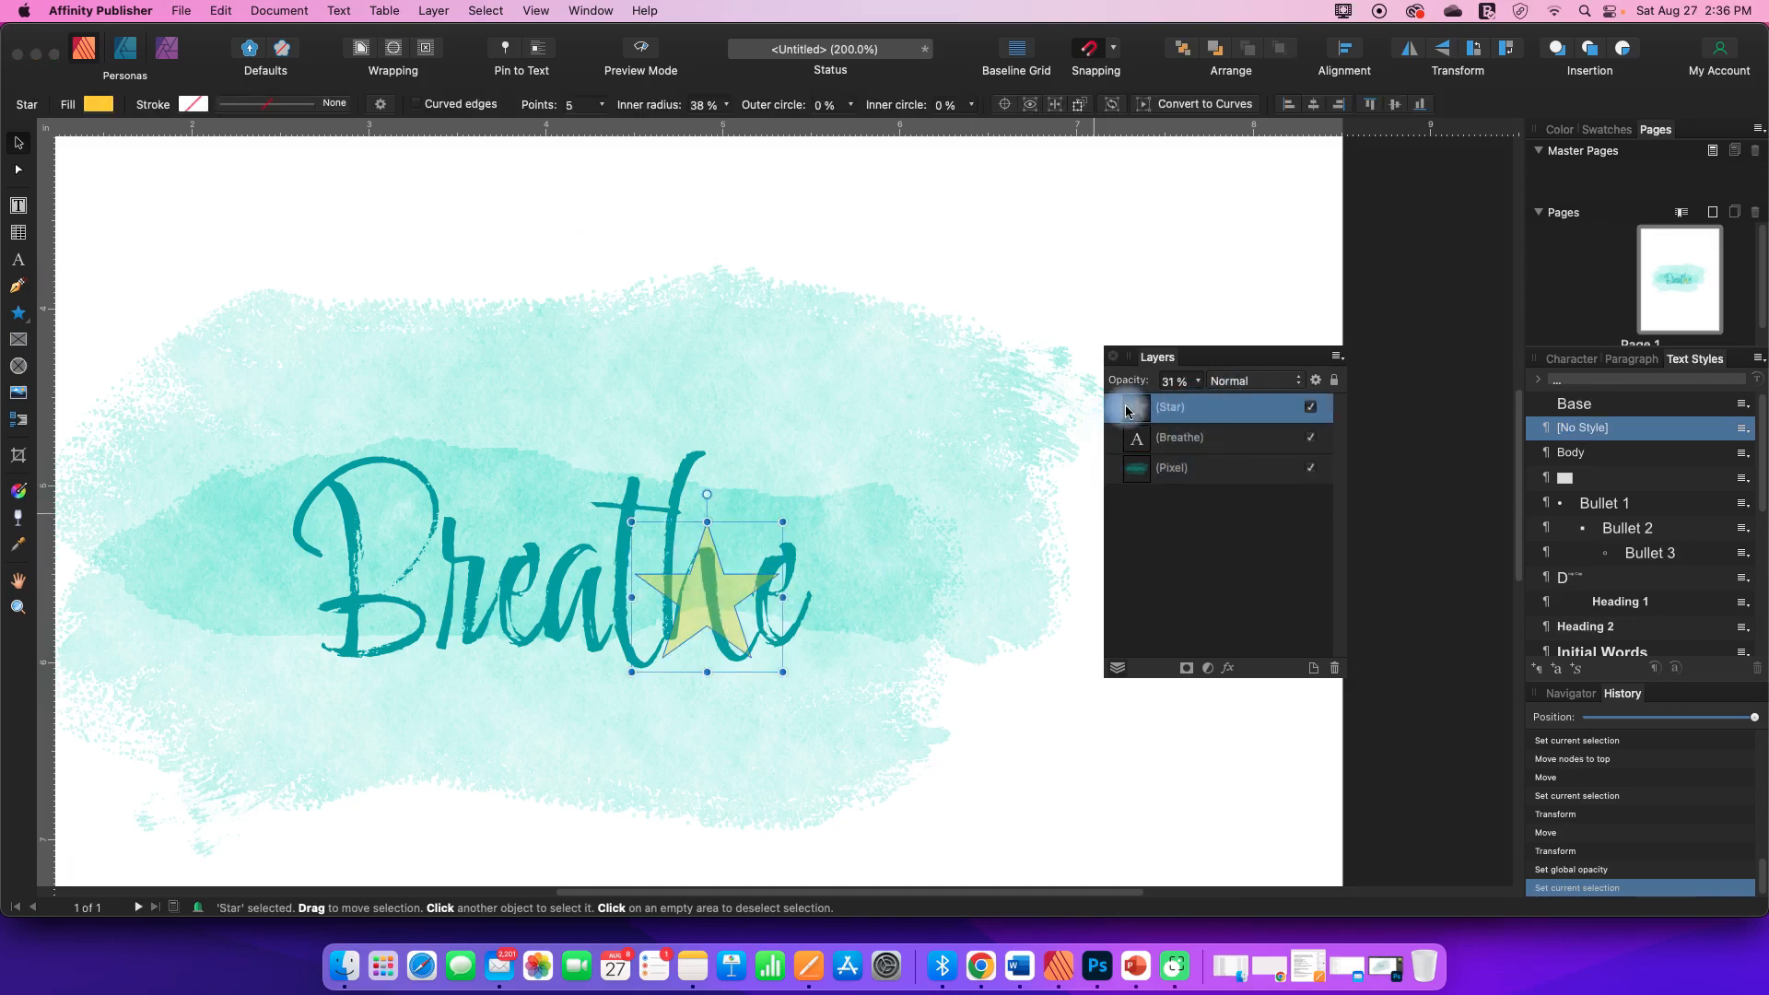
{"action": "left_click", "coordinate": [1198, 380]}
{"action": "left_click_drag", "start_coordinate": [1194, 400], "coordinate": [1336, 409]}
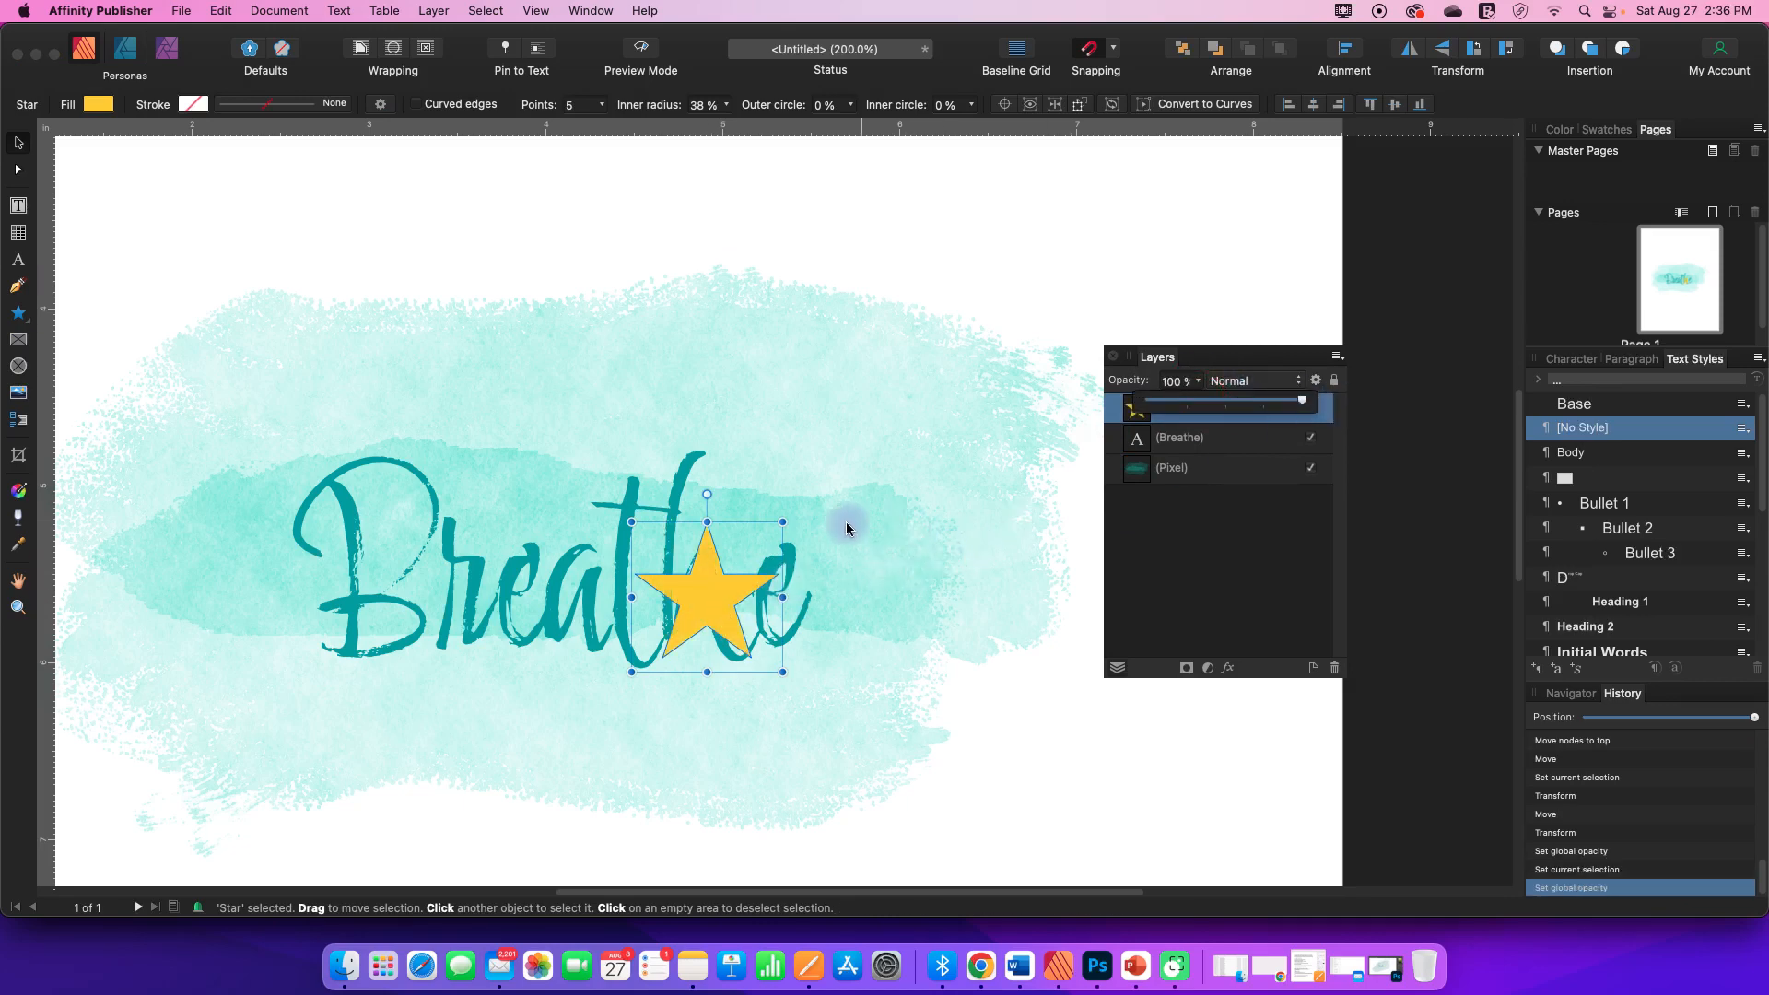
Switch to PowerPoint and select the Breathe text box, the star, the large ink shape and the upper ink stroke one by one
{"action": "left_click", "coordinate": [1136, 966]}
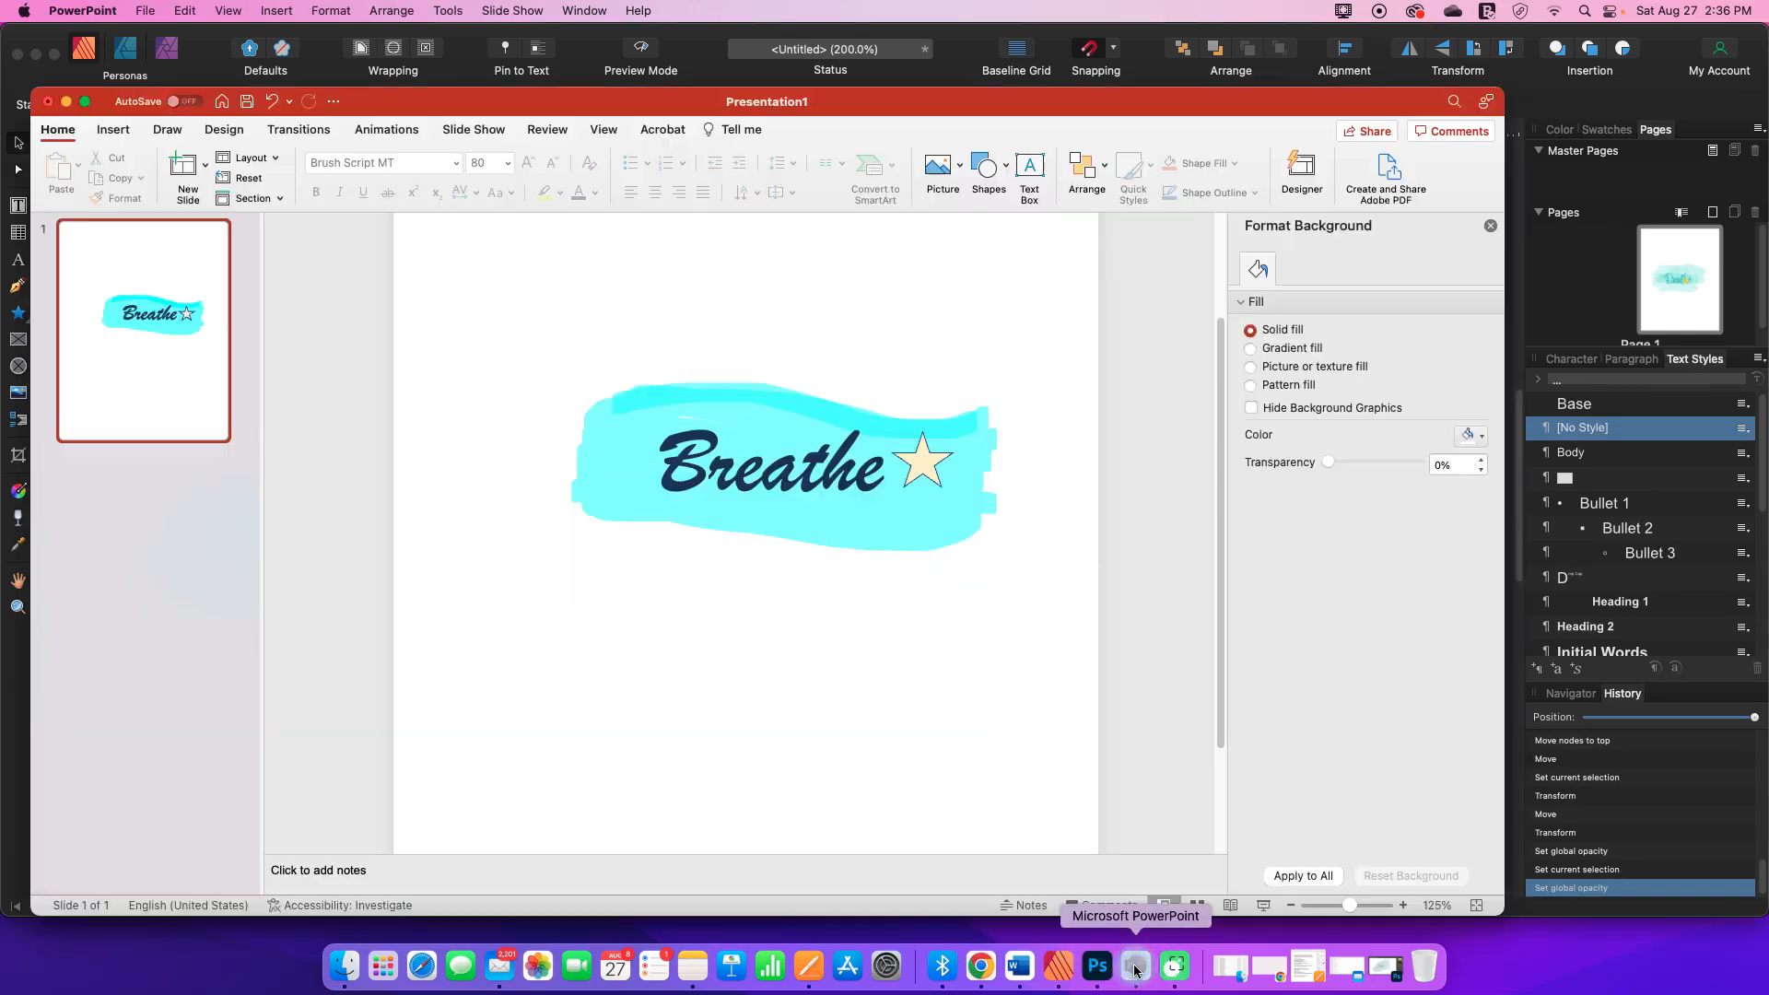
{"action": "left_click", "coordinate": [1096, 544]}
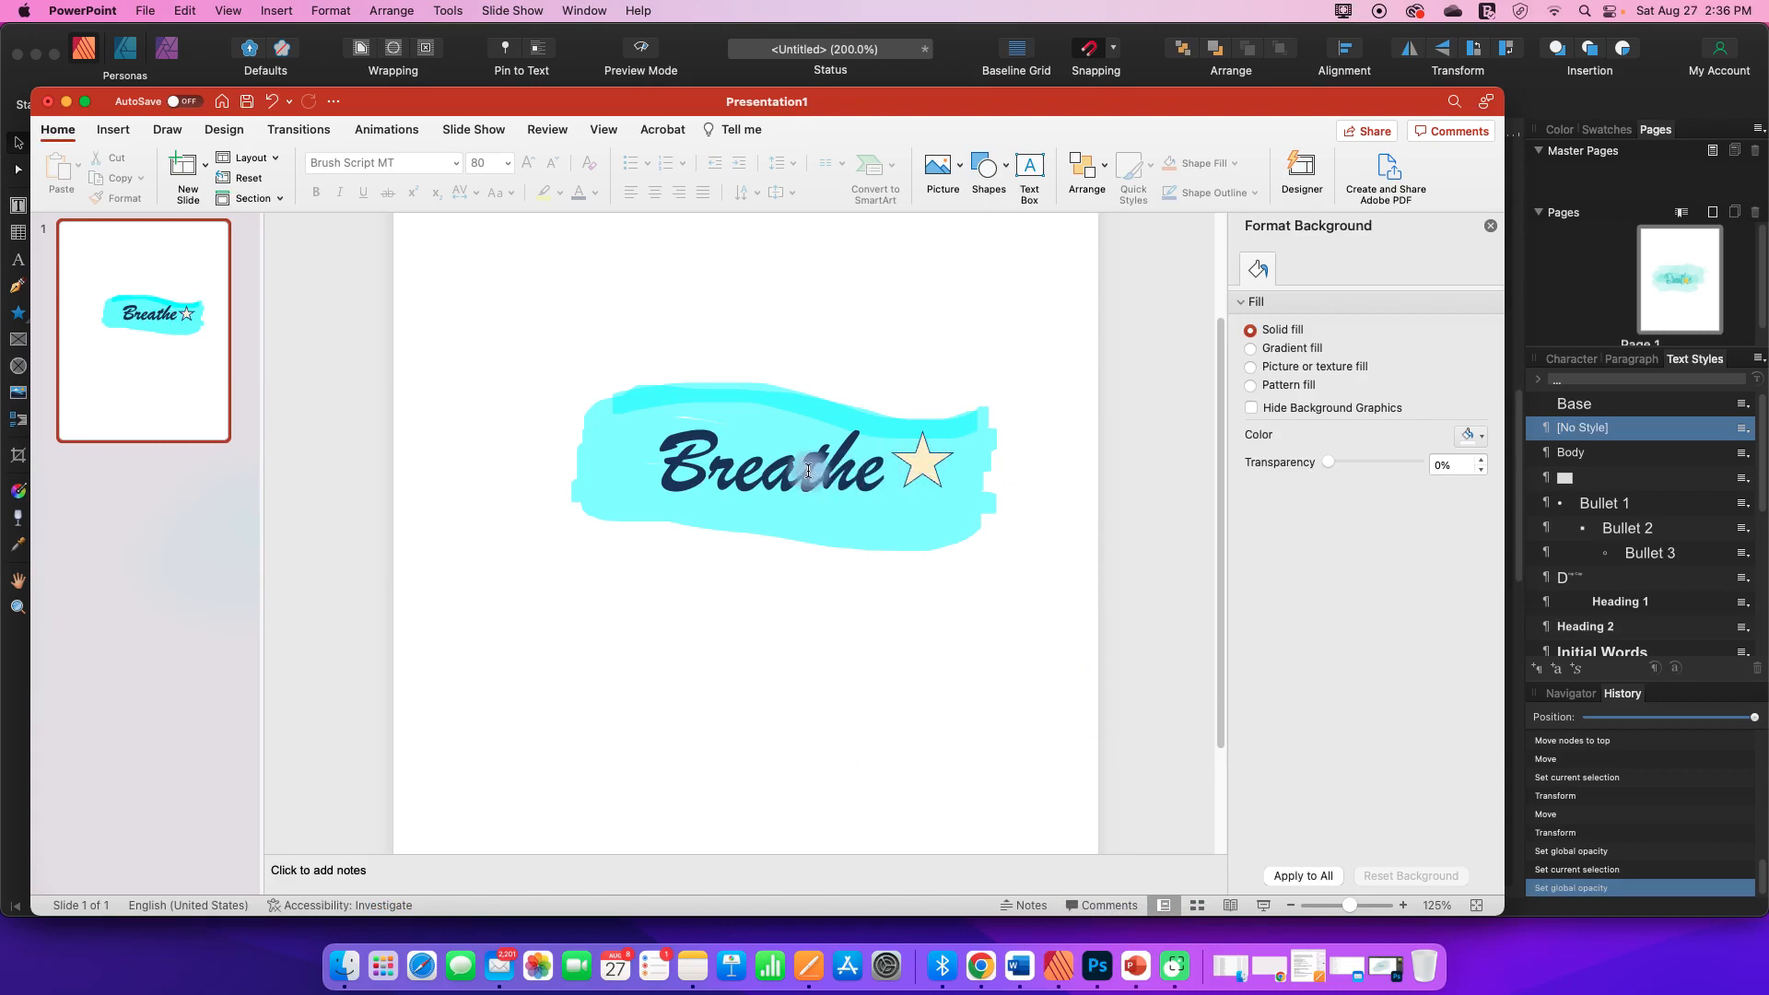
{"action": "left_click", "coordinate": [780, 408]}
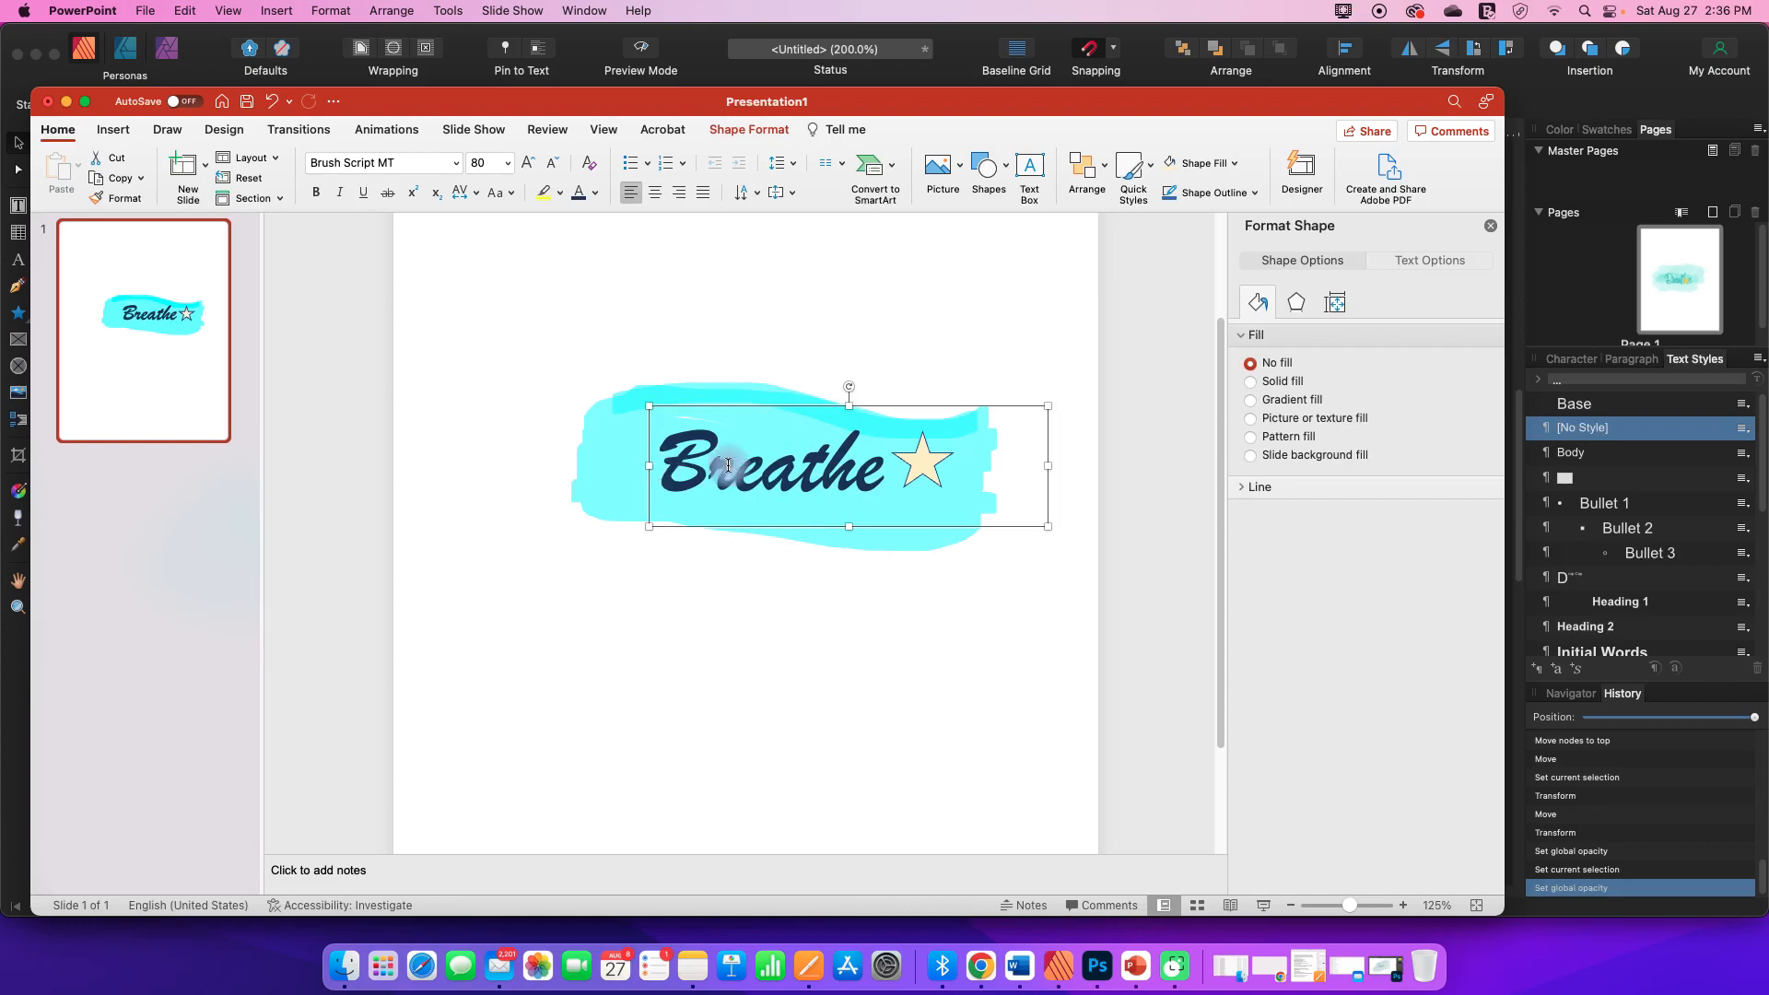
{"action": "left_click", "coordinate": [920, 467]}
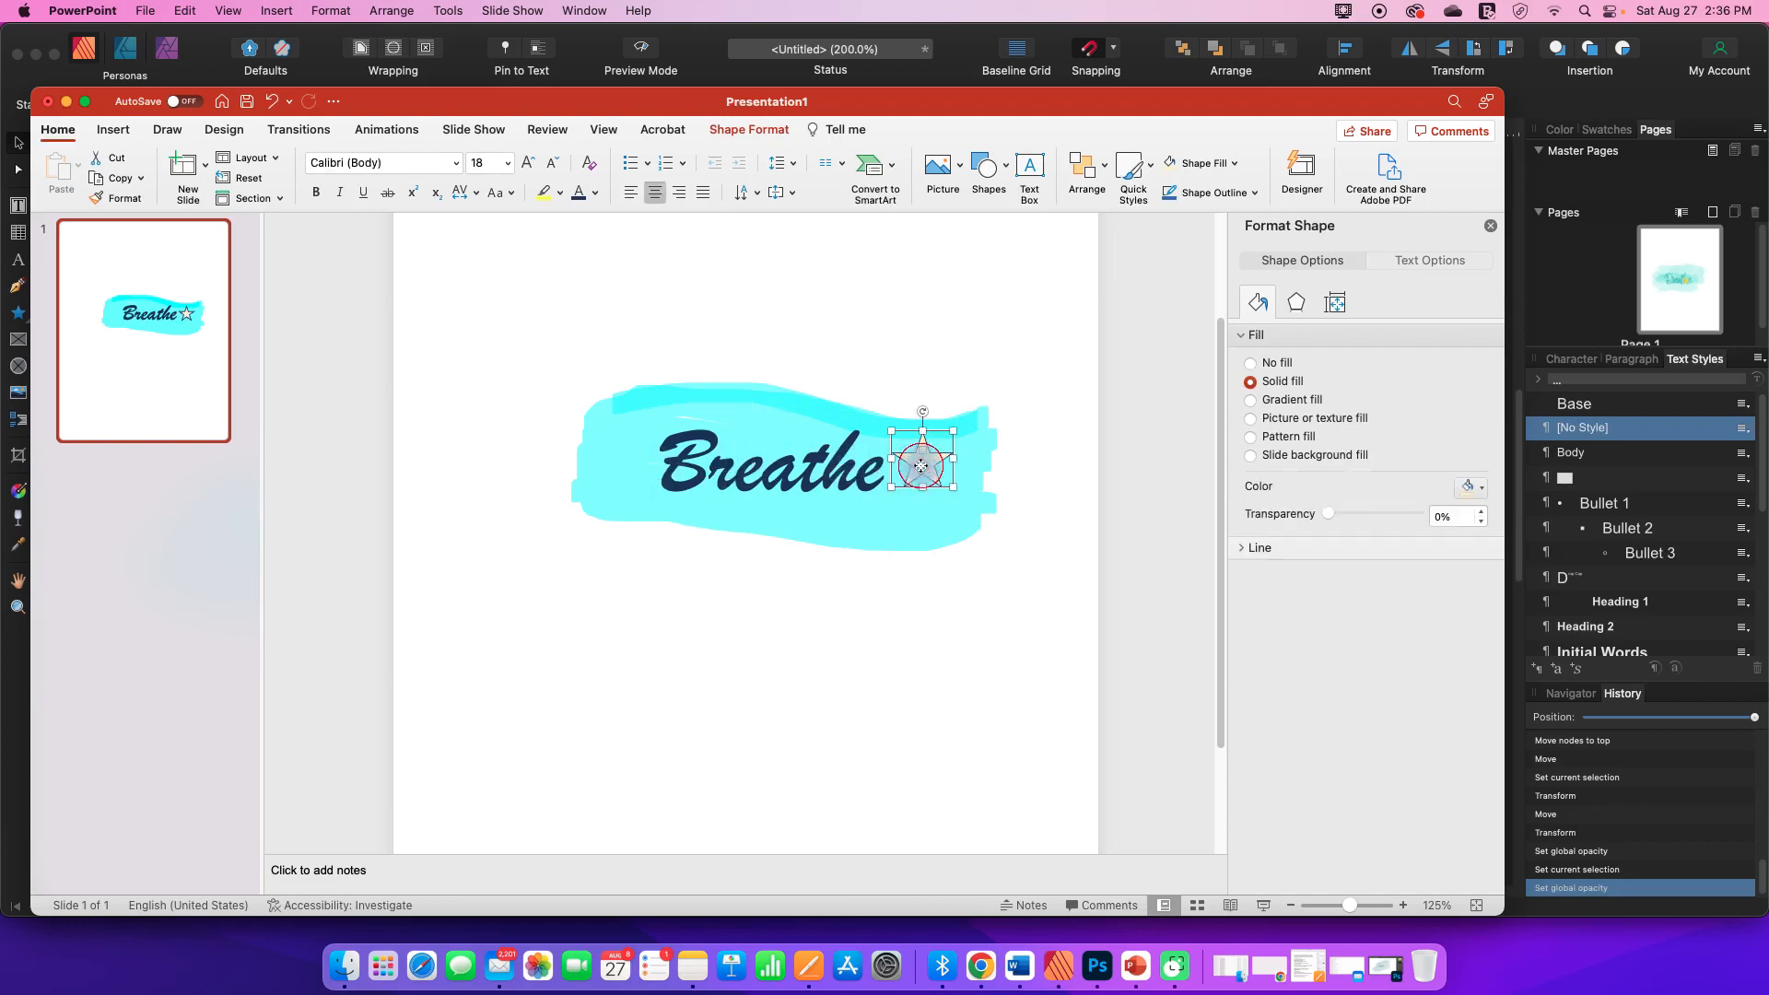
{"action": "left_click", "coordinate": [615, 488]}
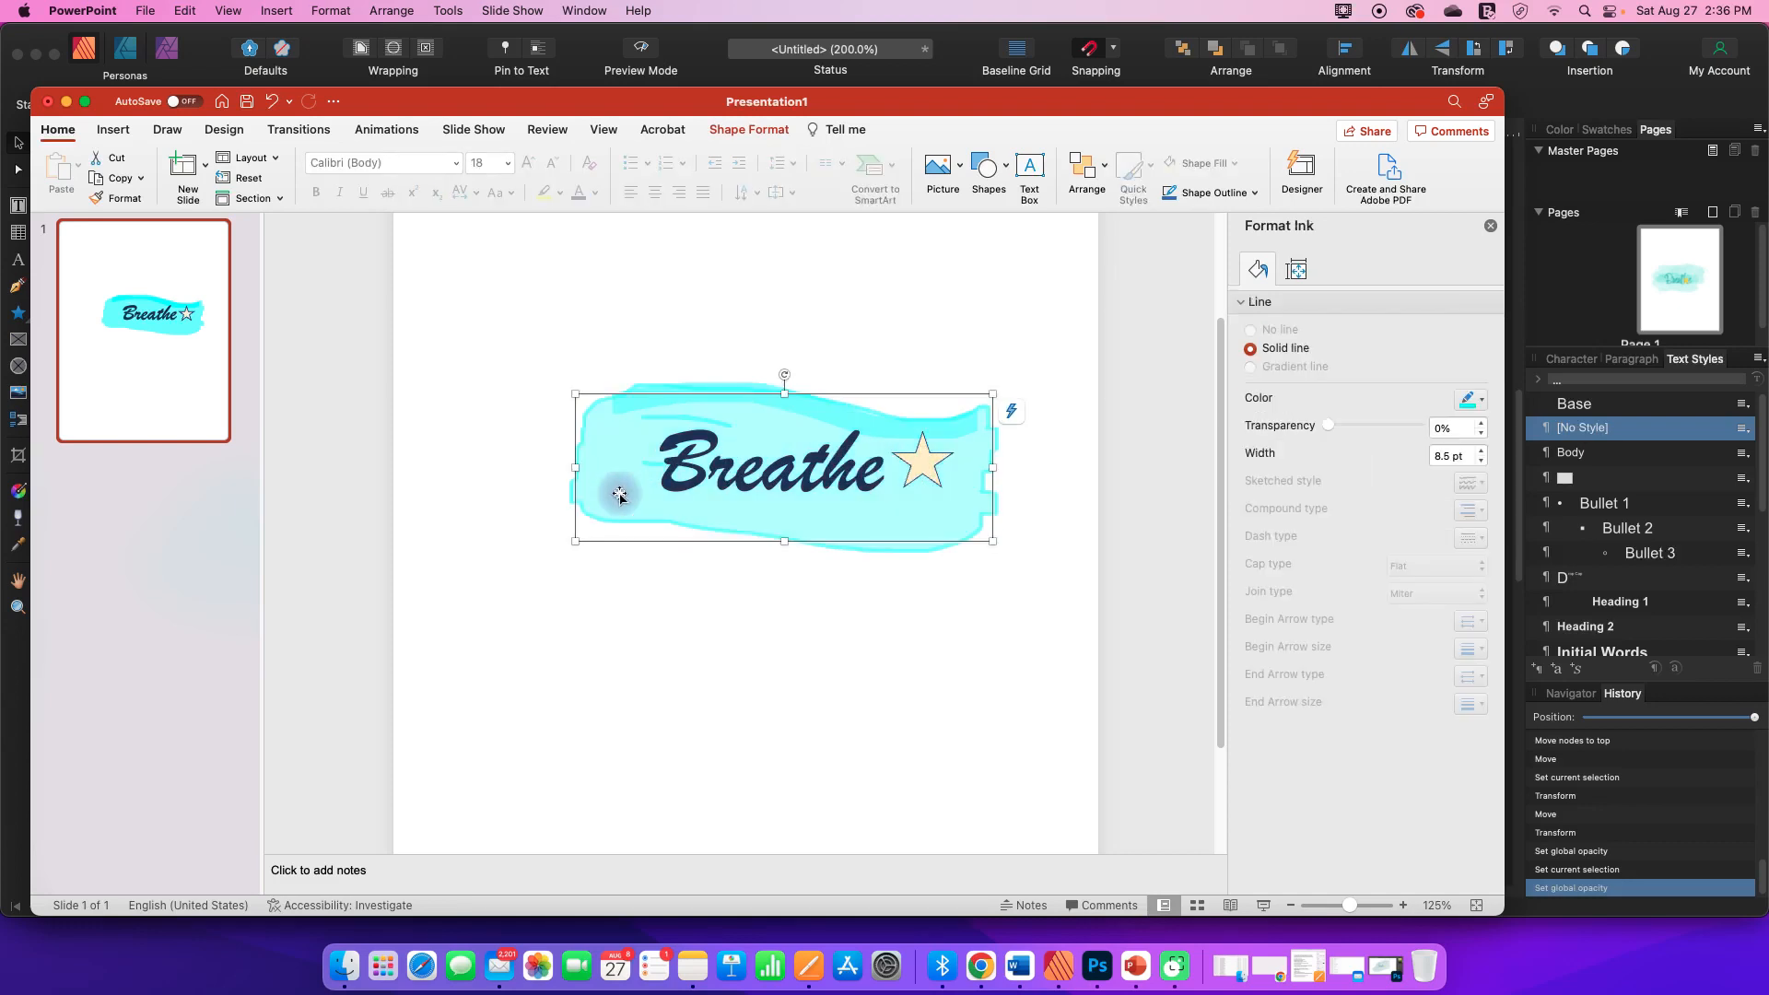
{"action": "left_click", "coordinate": [730, 381]}
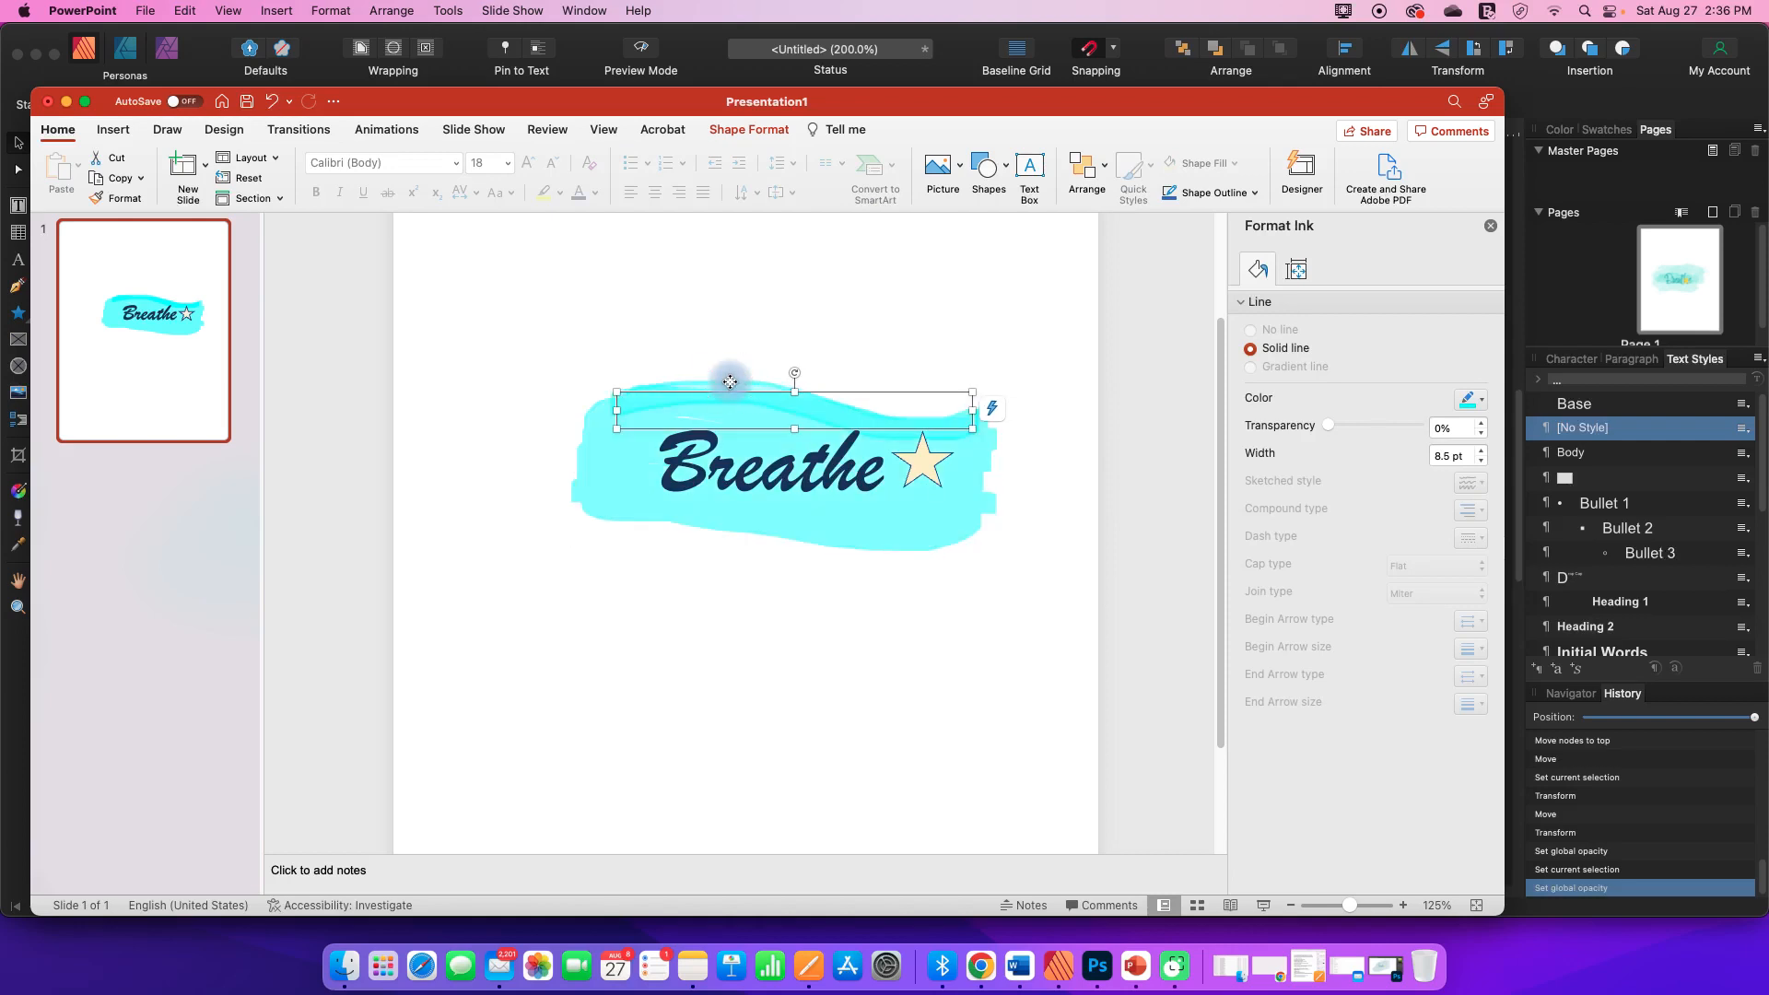
Try moving the upper ink stroke down over the Breathe design, and undo the moves
{"action": "left_click_drag", "start_coordinate": [729, 382], "coordinate": [730, 489]}
{"action": "left_click", "coordinate": [745, 390]}
{"action": "mouse_move", "coordinate": [746, 391]}
{"action": "left_mouse_down"}
{"action": "mouse_move", "coordinate": [739, 441]}
{"action": "mouse_move", "coordinate": [739, 417]}
{"action": "left_mouse_up"}
{"action": "key", "text": "super+z"}
{"action": "key", "text": "super+z"}
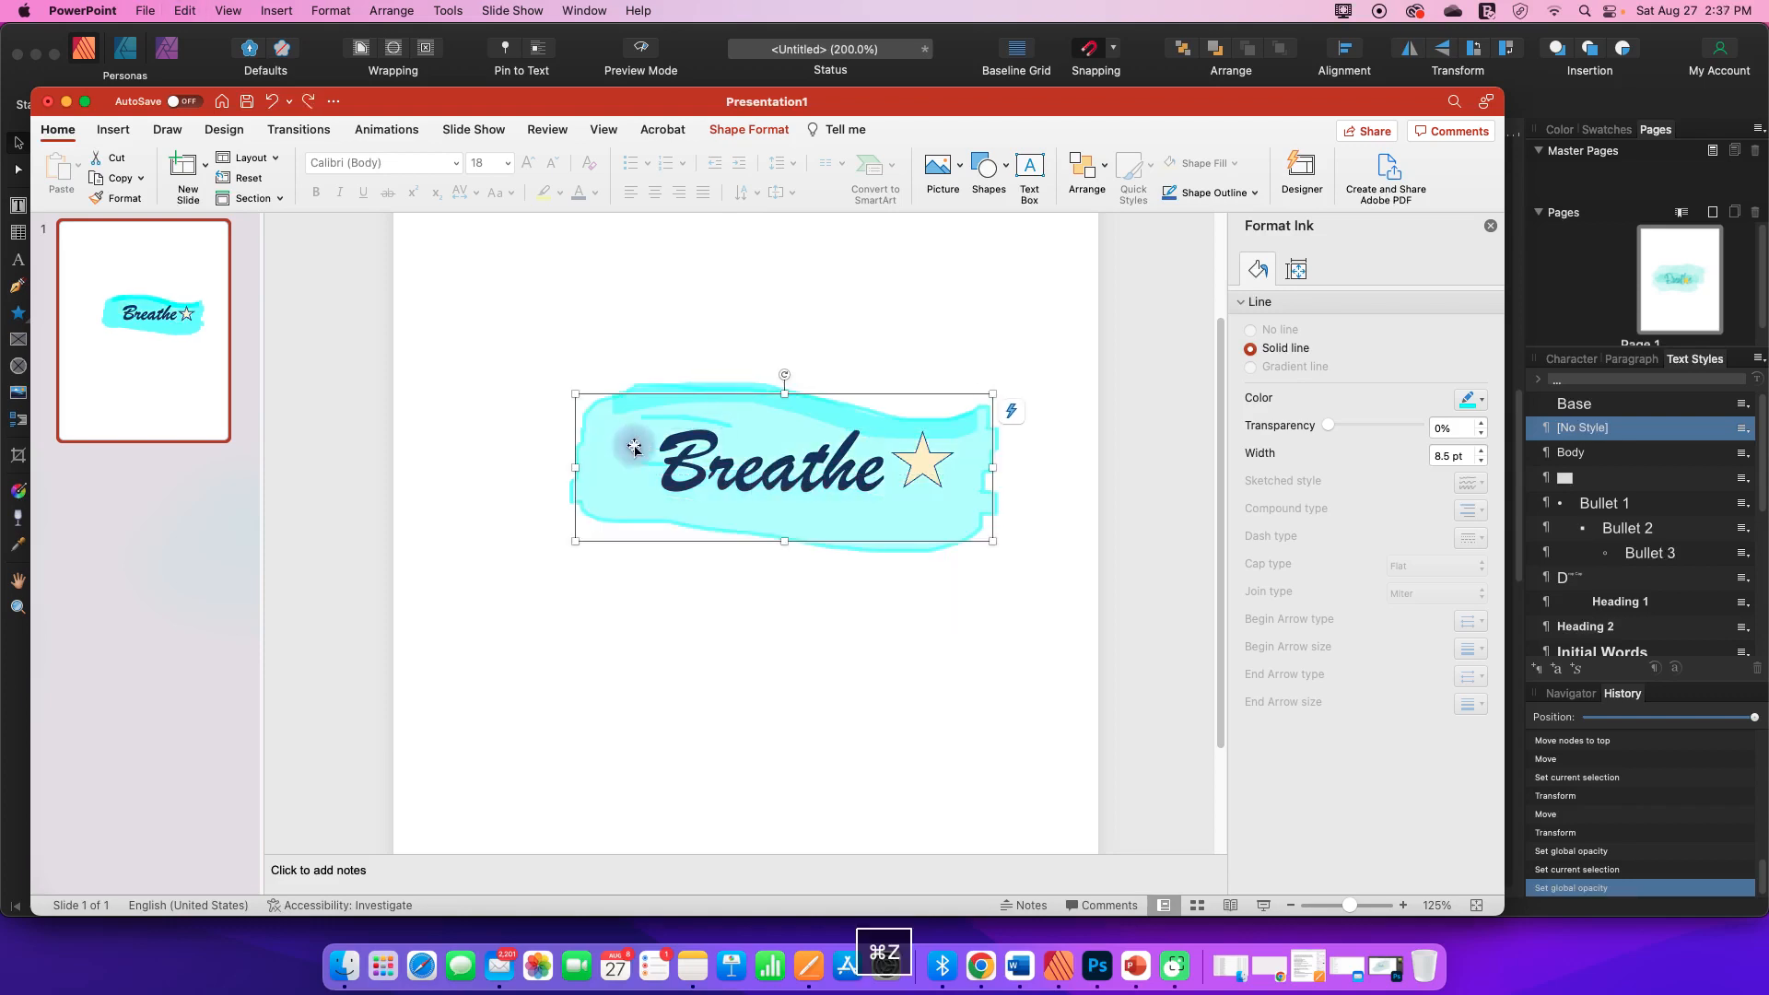
Select the upper ink stroke, the star and the Breathe text in turn, and examine the Arrange options
{"action": "left_click", "coordinate": [717, 385]}
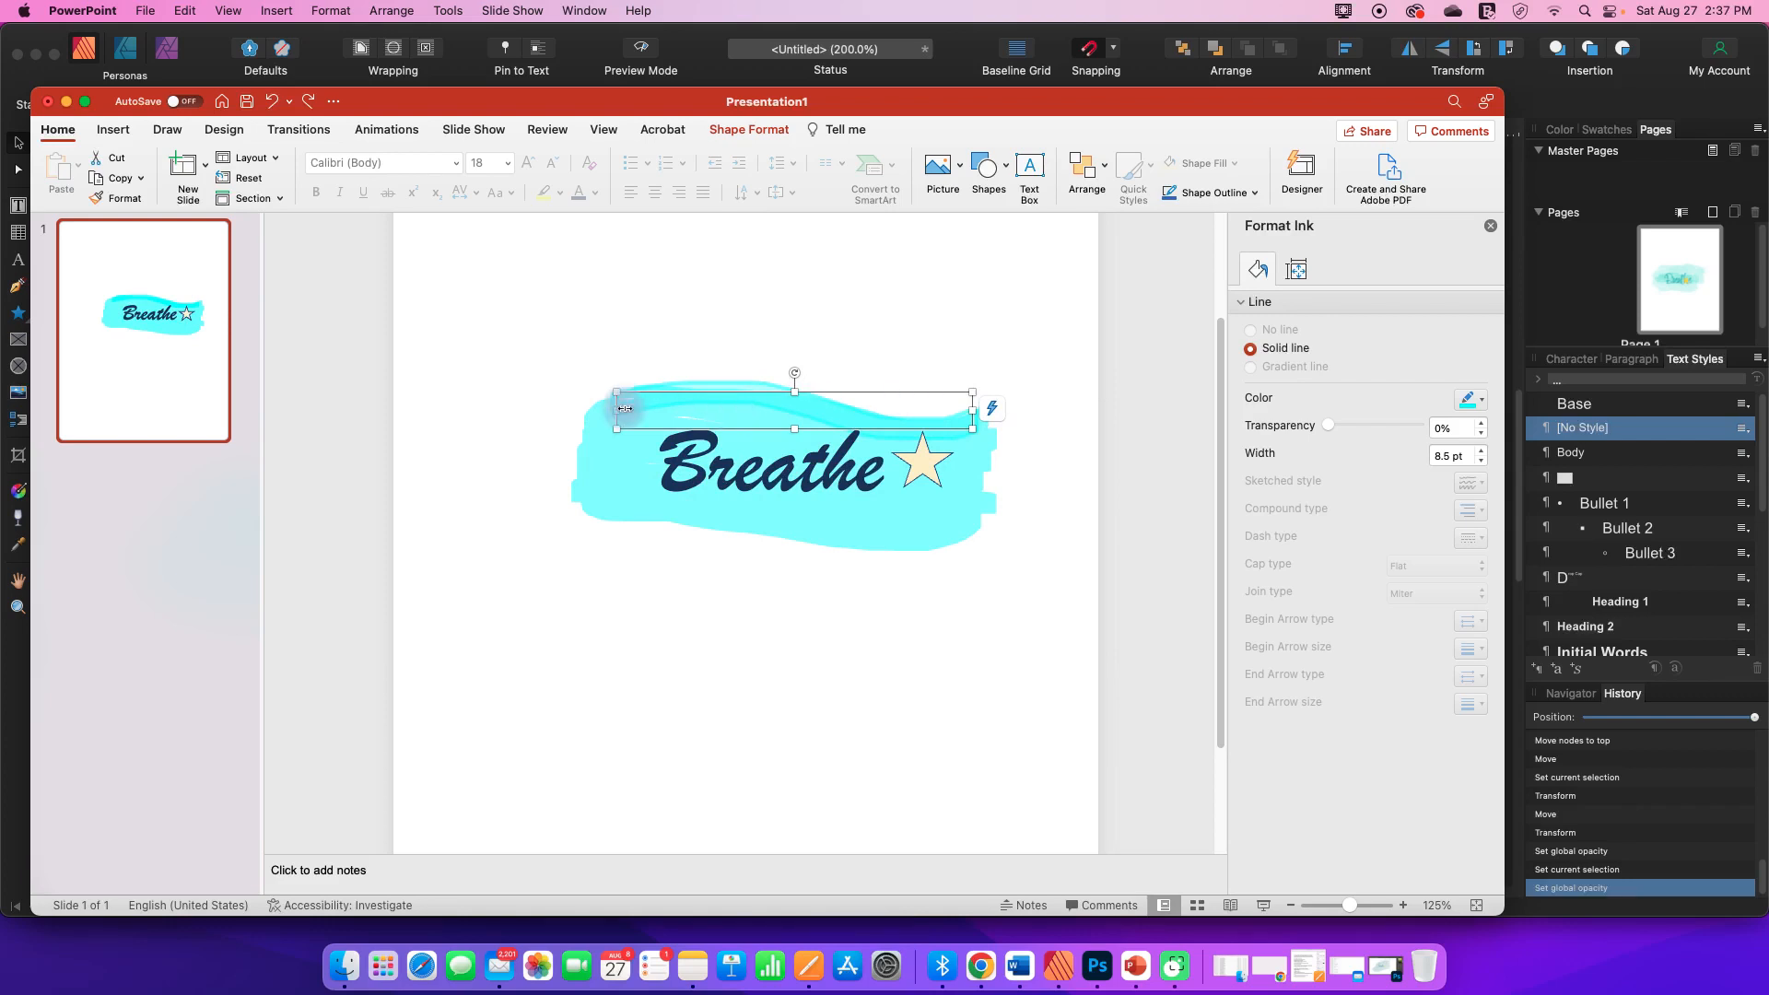
{"action": "left_click", "coordinate": [925, 463]}
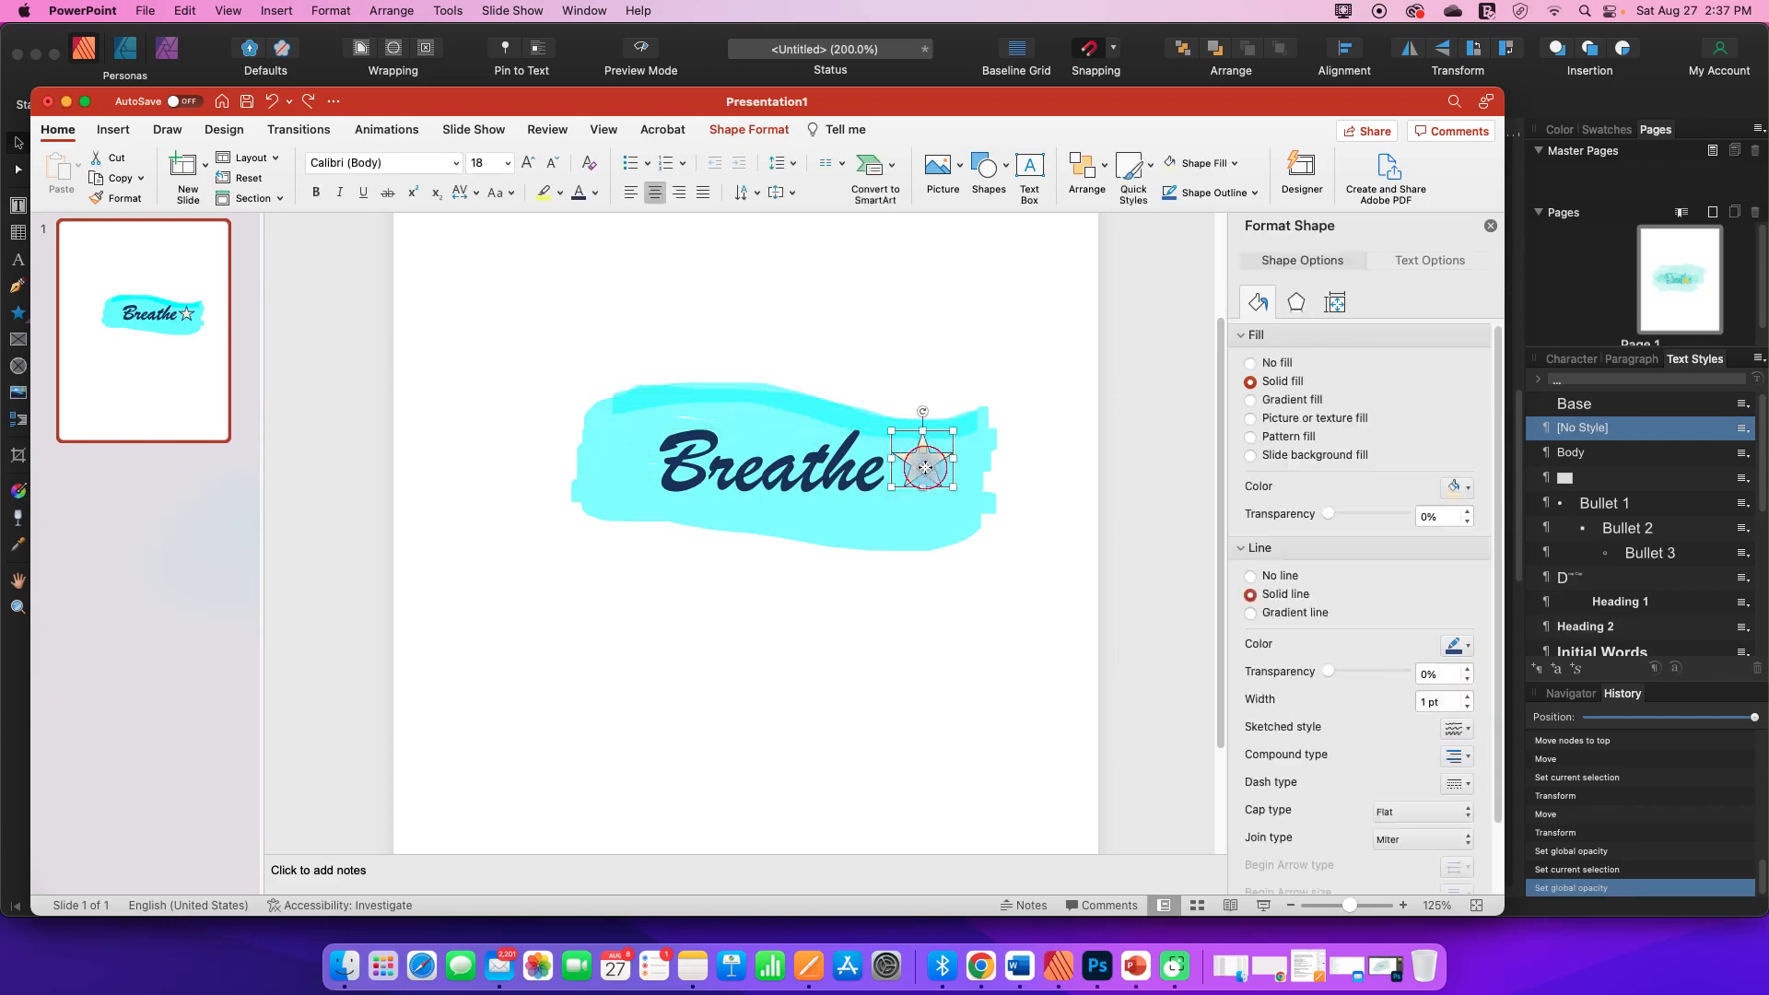
{"action": "left_click", "coordinate": [777, 479]}
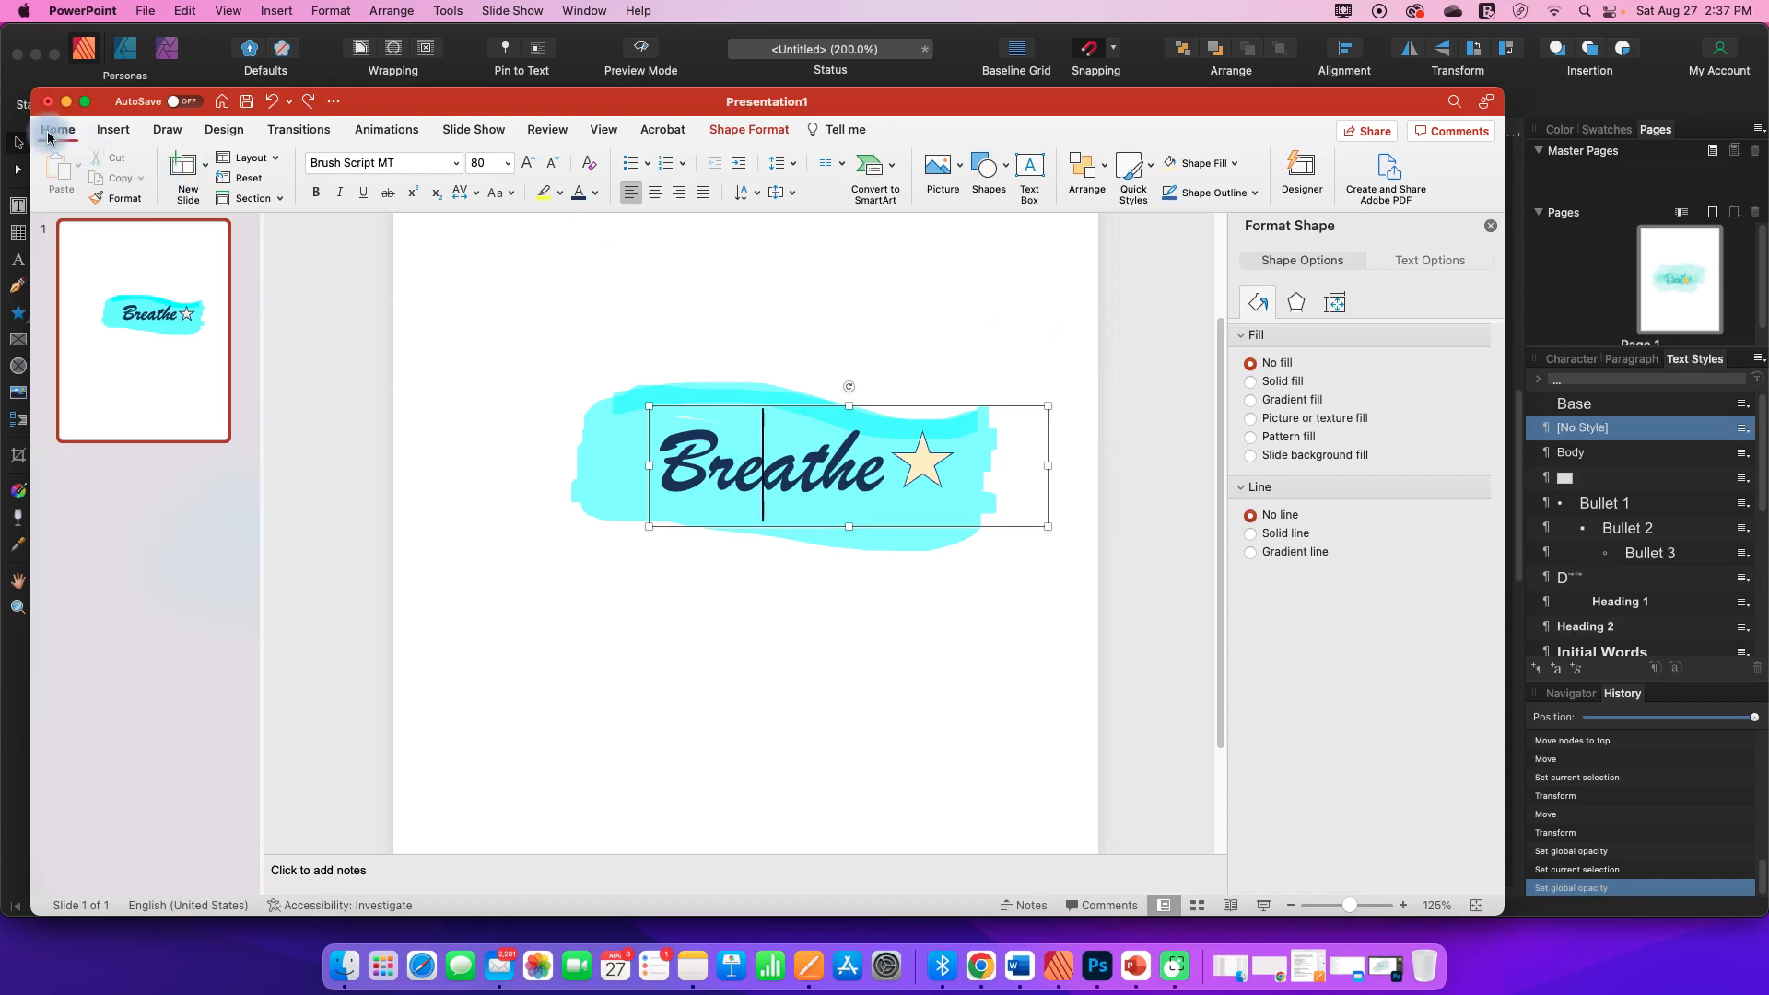
{"action": "left_click", "coordinate": [1087, 180]}
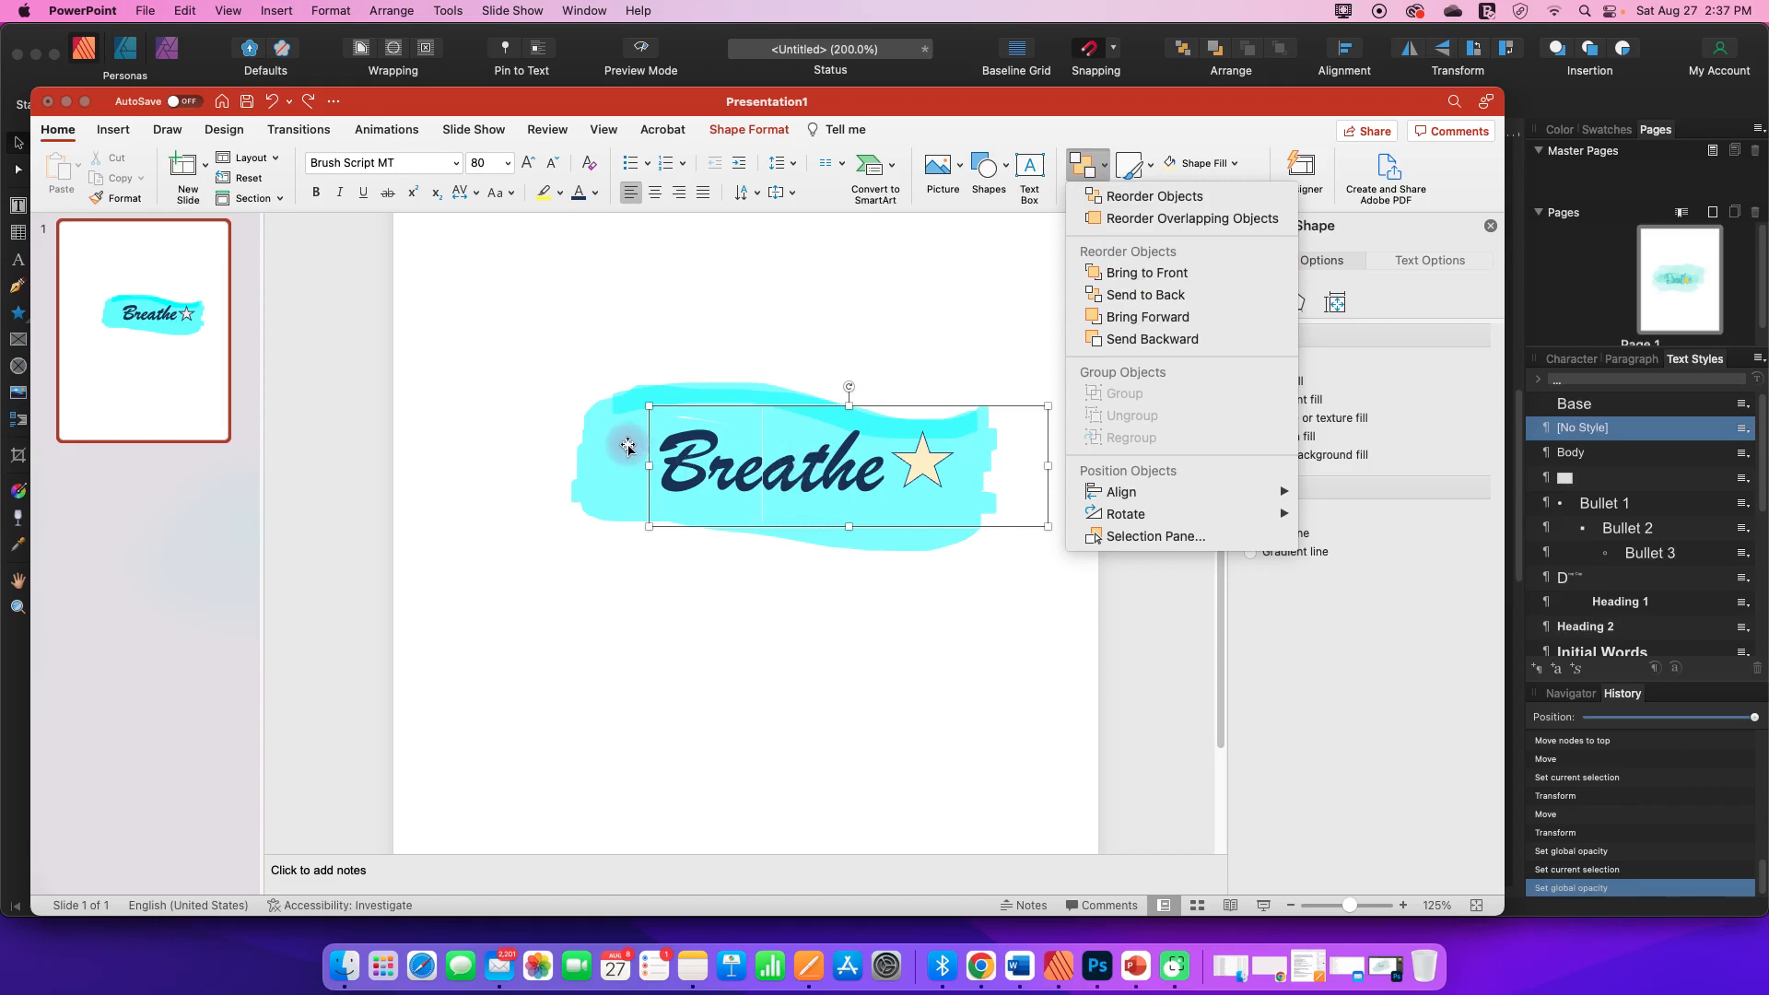
Bring the large ink shape to the front of the slide, over the text and star, and clear the selection
{"action": "left_click", "coordinate": [612, 479]}
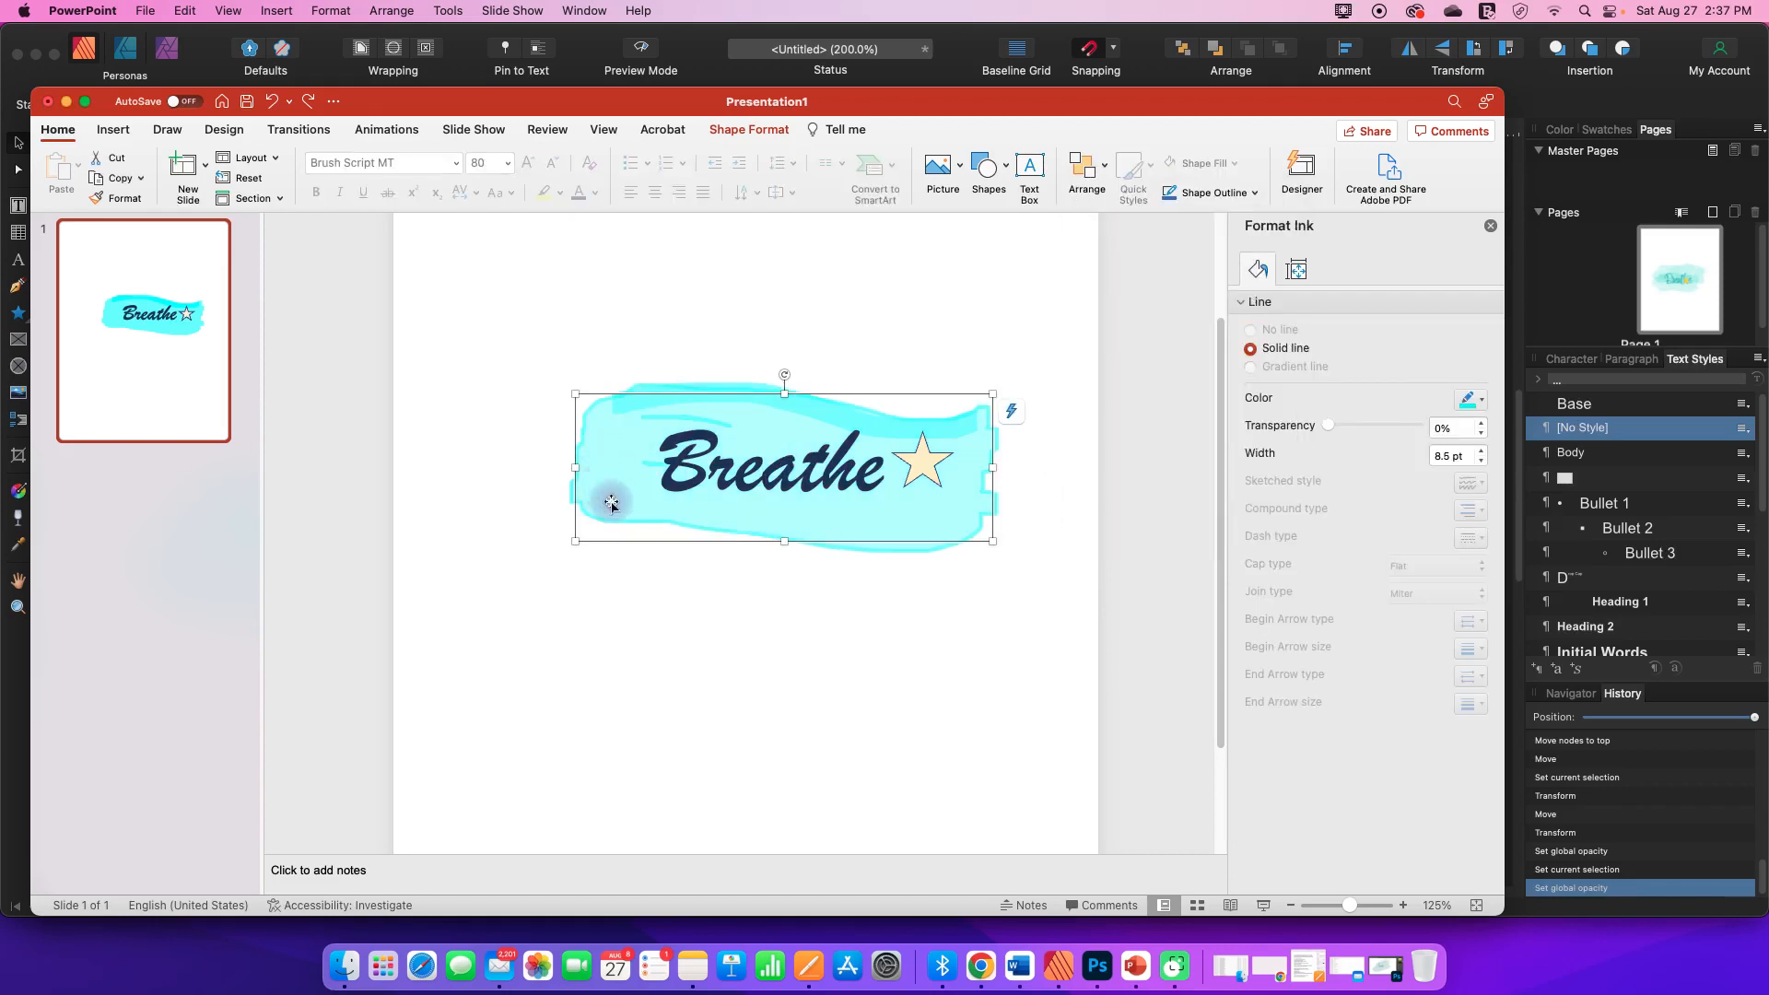
{"action": "left_click", "coordinate": [1105, 193]}
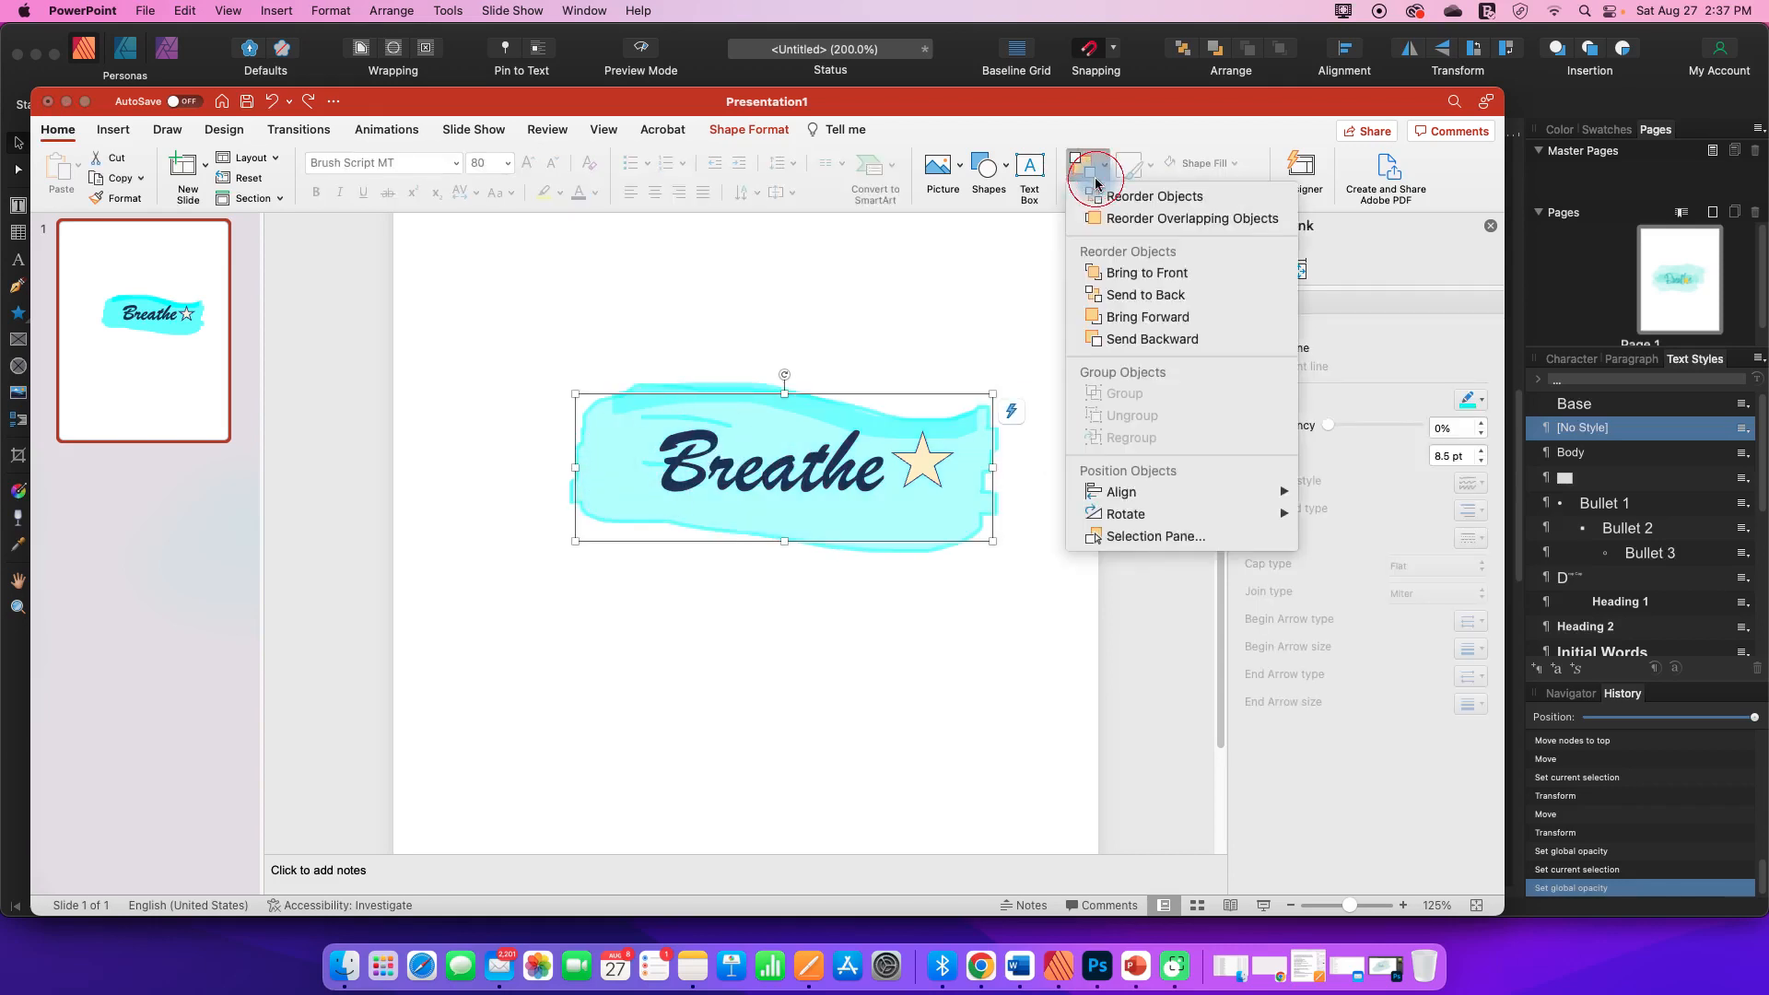
{"action": "left_click", "coordinate": [1139, 274]}
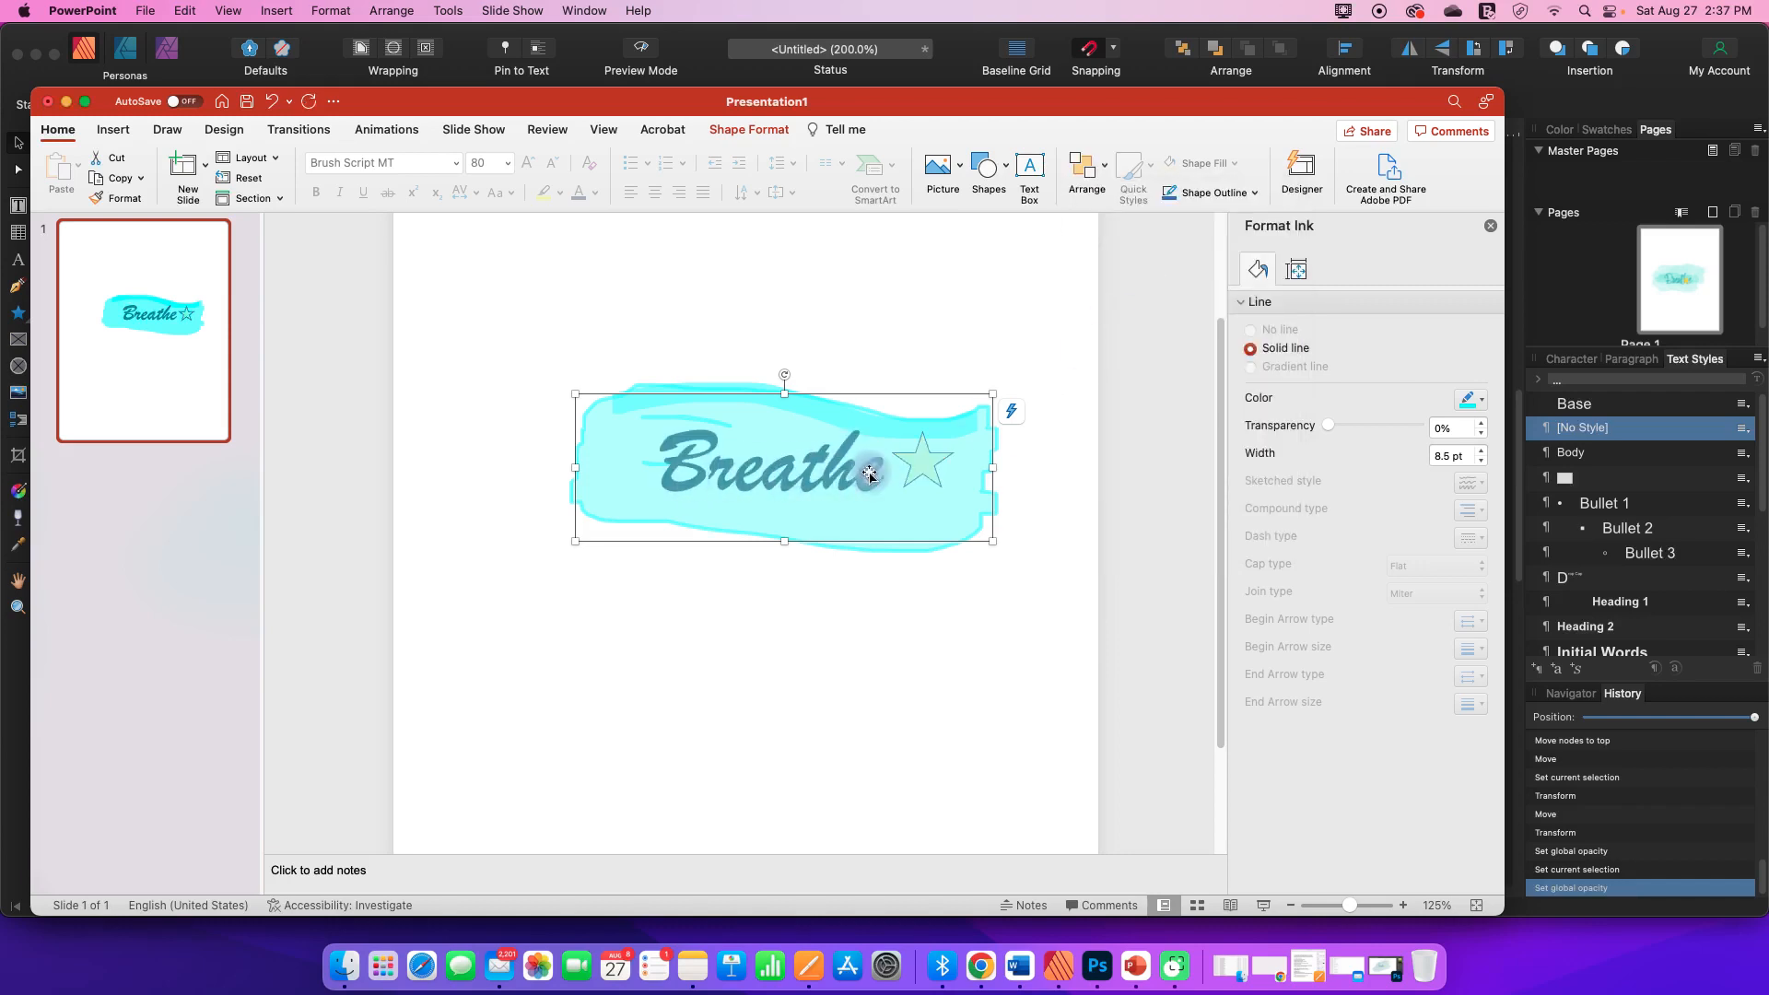
{"action": "left_click", "coordinate": [985, 599]}
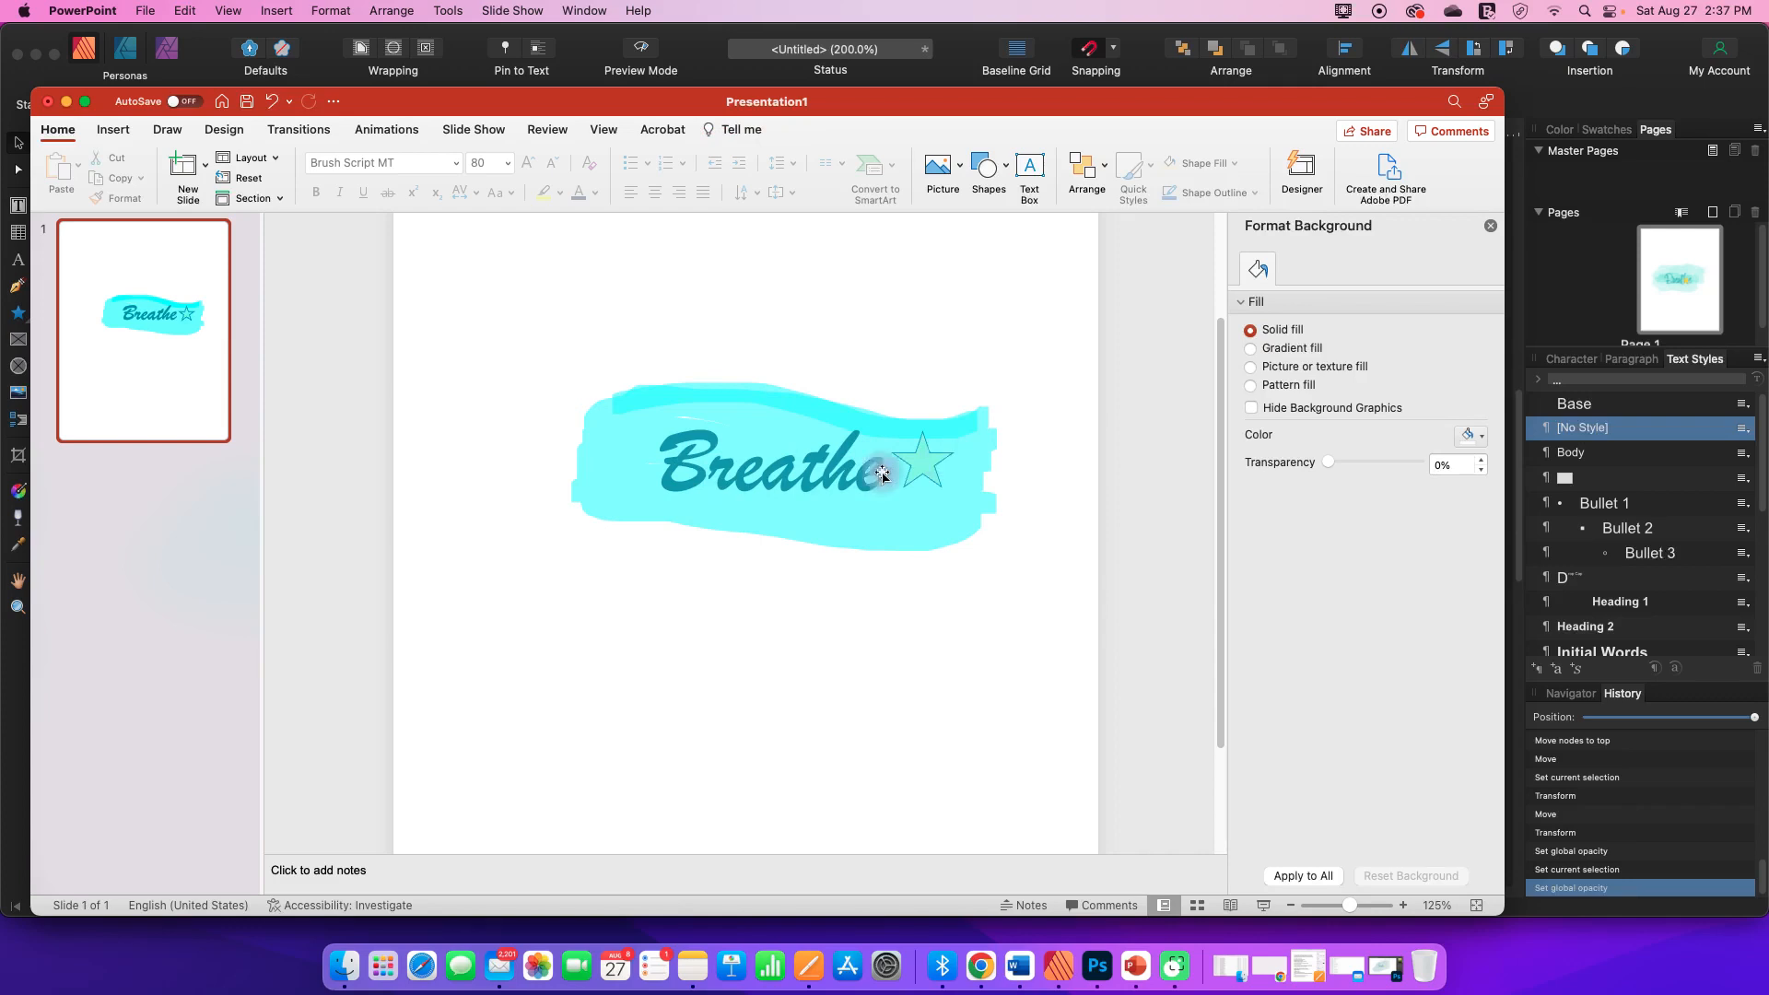
Select the large ink shape again and apply Bring Forward to it three times
{"action": "left_click", "coordinate": [630, 464]}
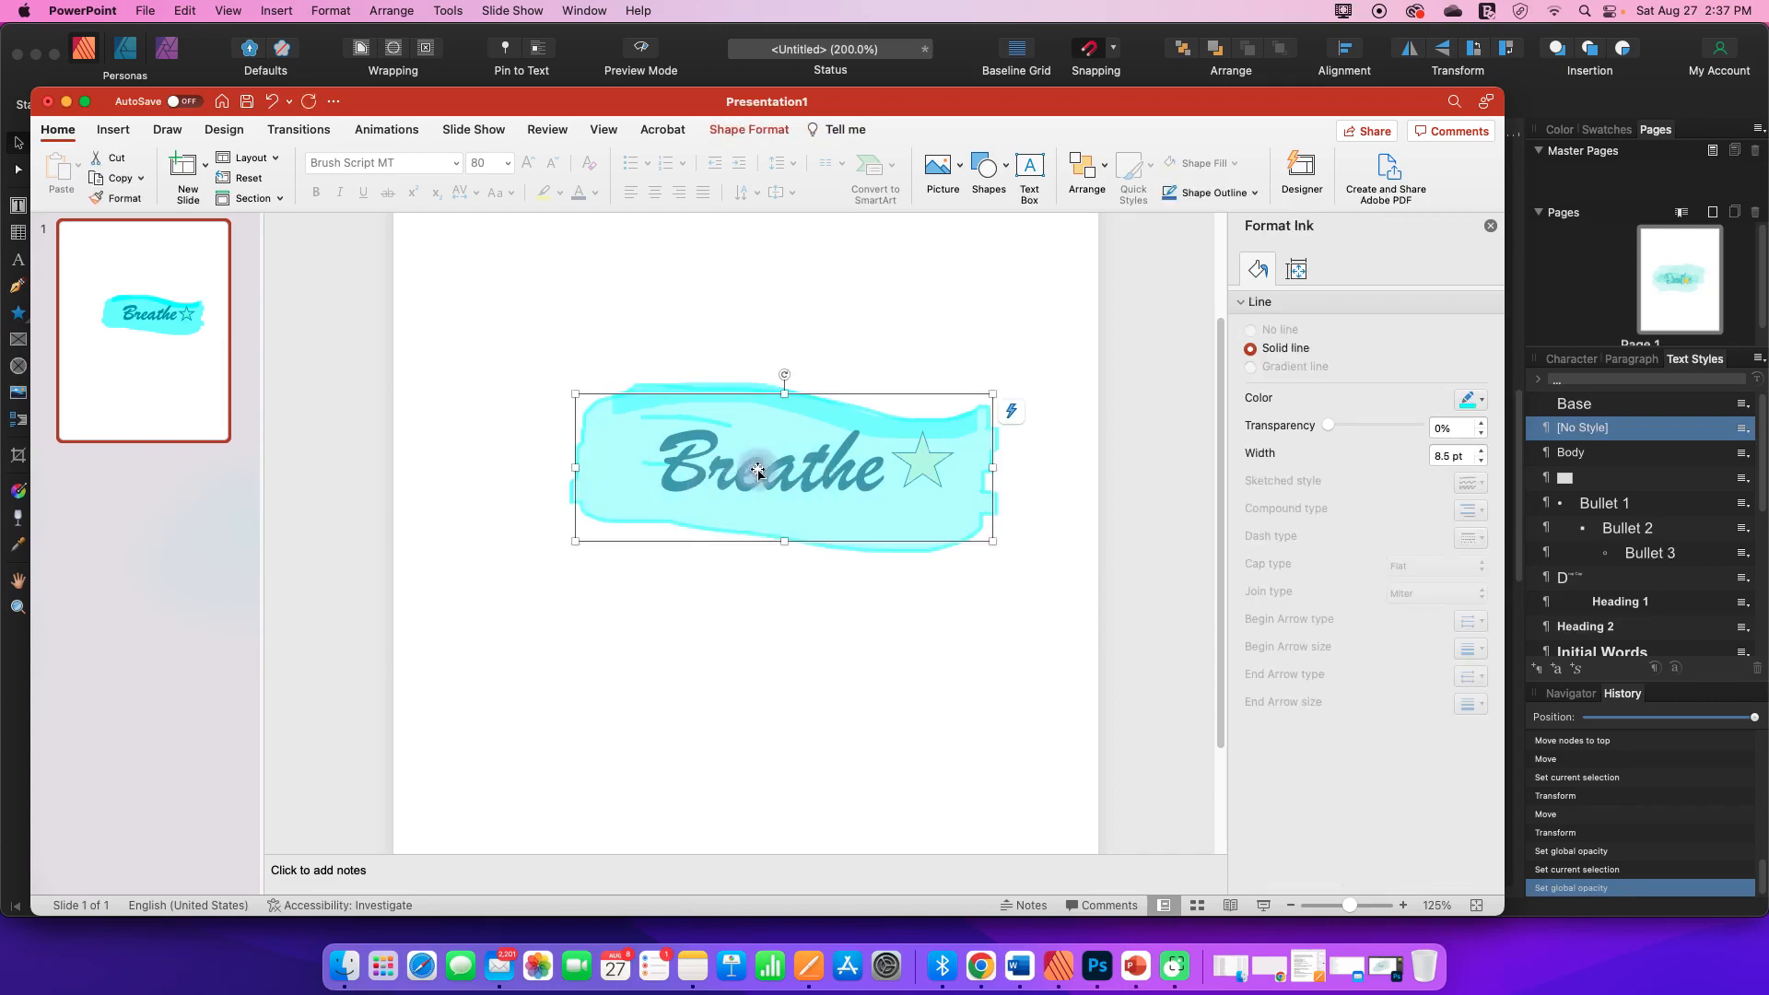
{"action": "left_click", "coordinate": [1083, 166]}
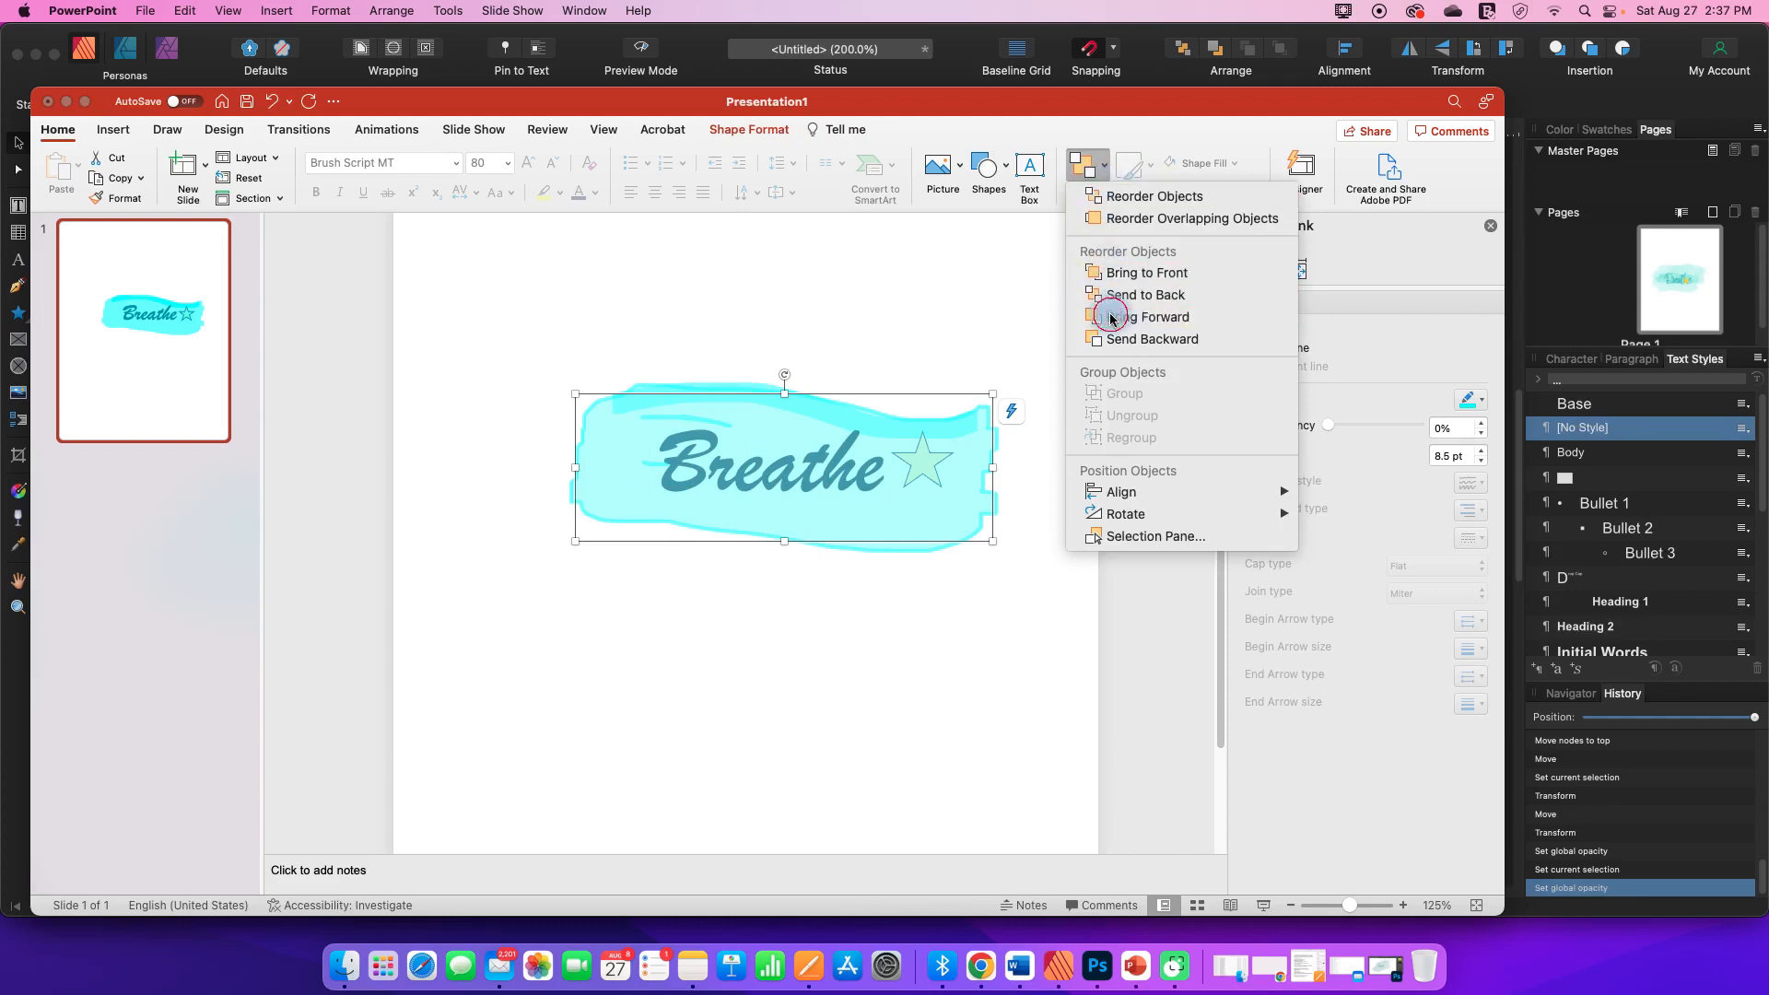
{"action": "left_click", "coordinate": [1113, 316]}
{"action": "left_click", "coordinate": [1085, 168]}
{"action": "left_click", "coordinate": [1112, 317]}
{"action": "left_click", "coordinate": [1085, 166]}
{"action": "left_click", "coordinate": [1111, 317]}
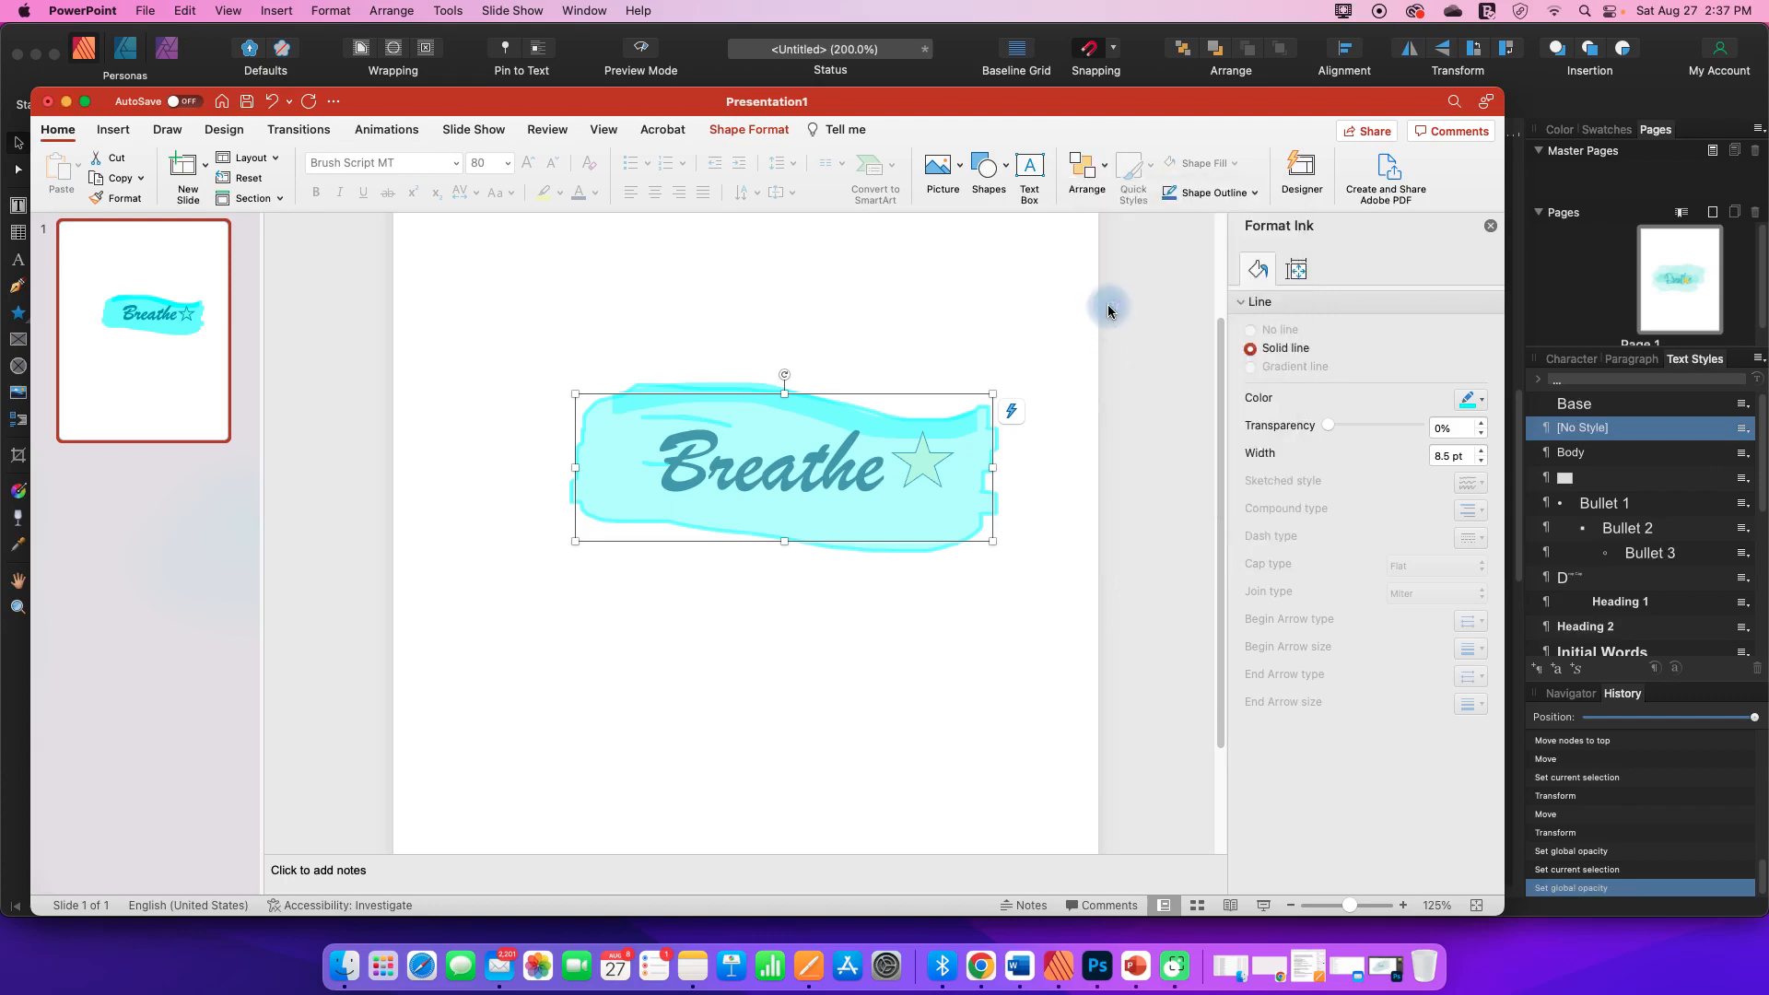
Bring the large ink shape to the front, send it backward behind the star, and clear the selection
{"action": "left_click", "coordinate": [1084, 166]}
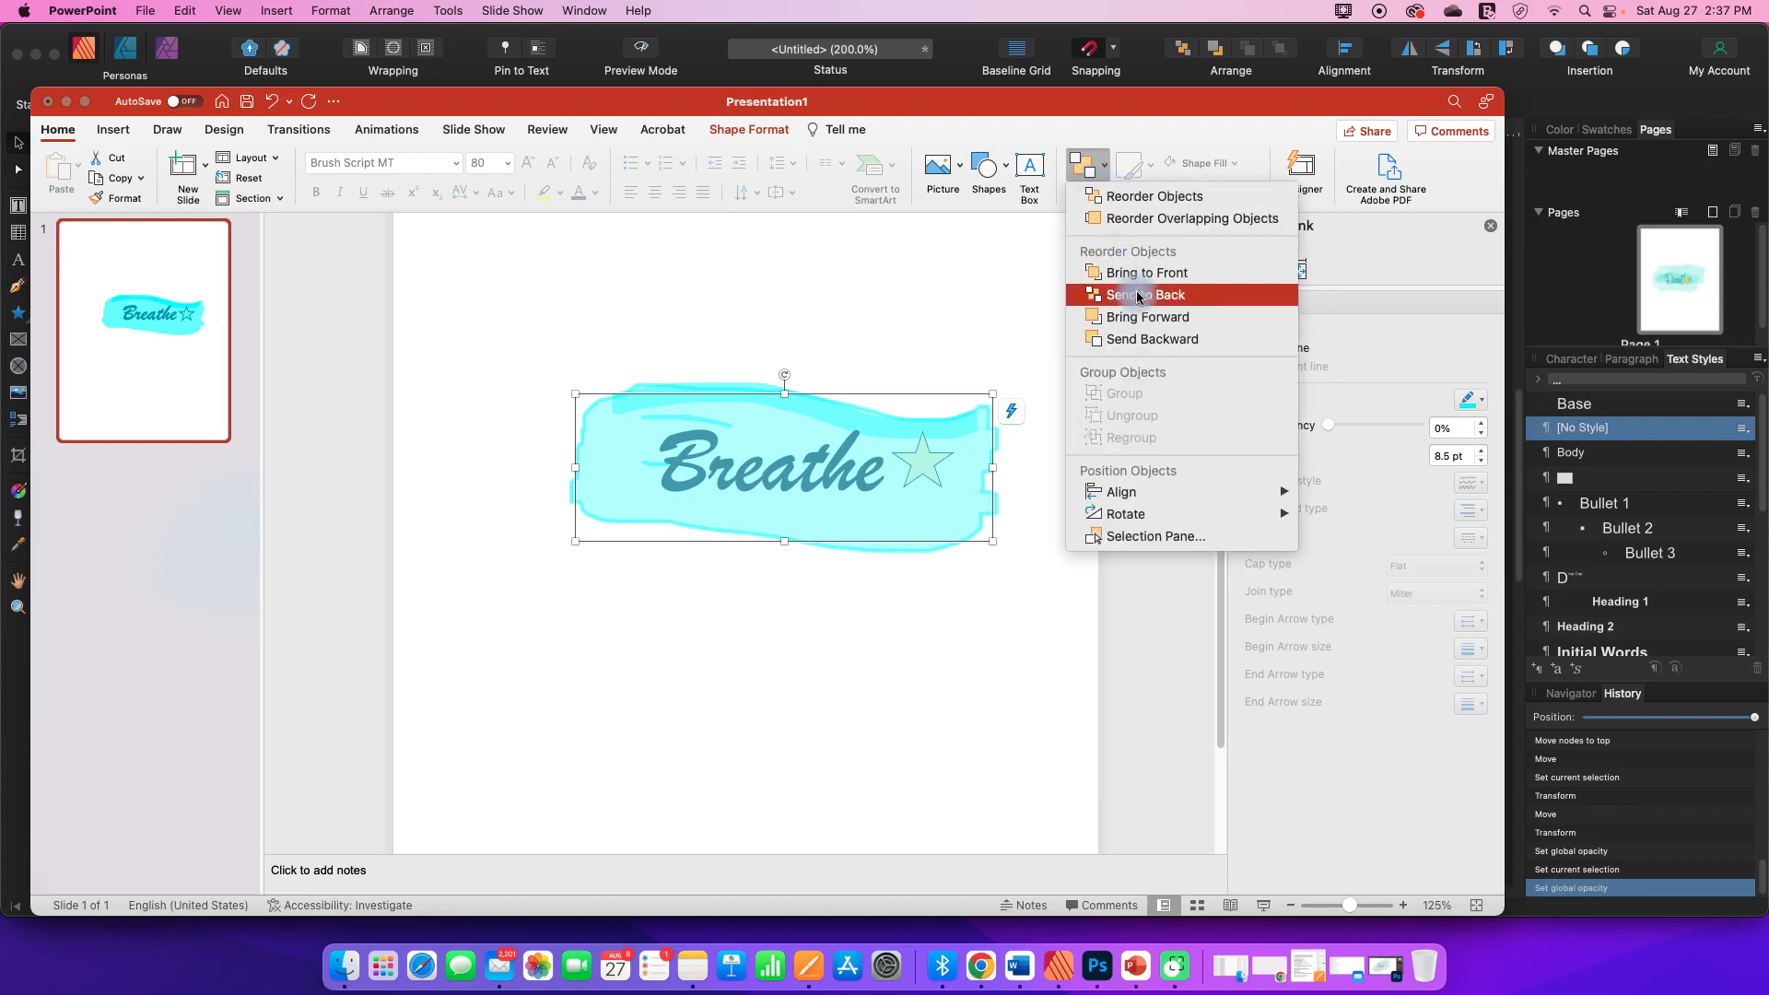
{"action": "left_click", "coordinate": [1138, 271]}
{"action": "left_click", "coordinate": [1094, 178]}
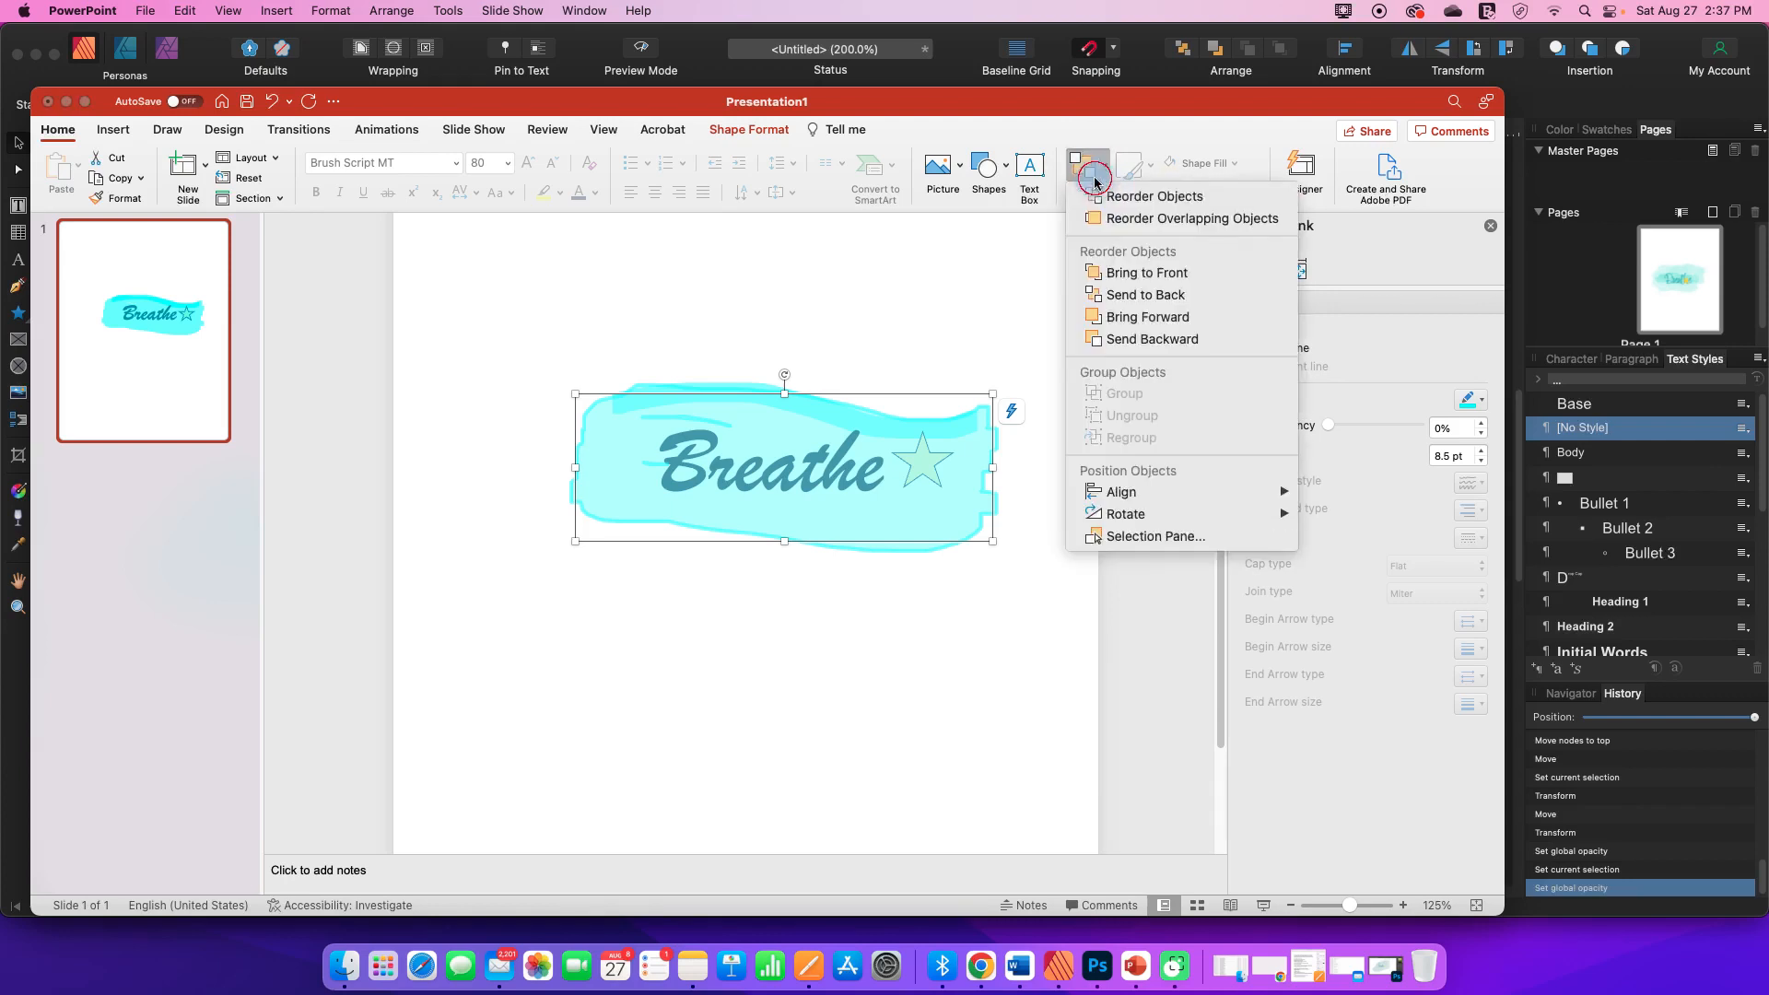
{"action": "left_click", "coordinate": [1117, 339]}
{"action": "left_click", "coordinate": [1115, 339]}
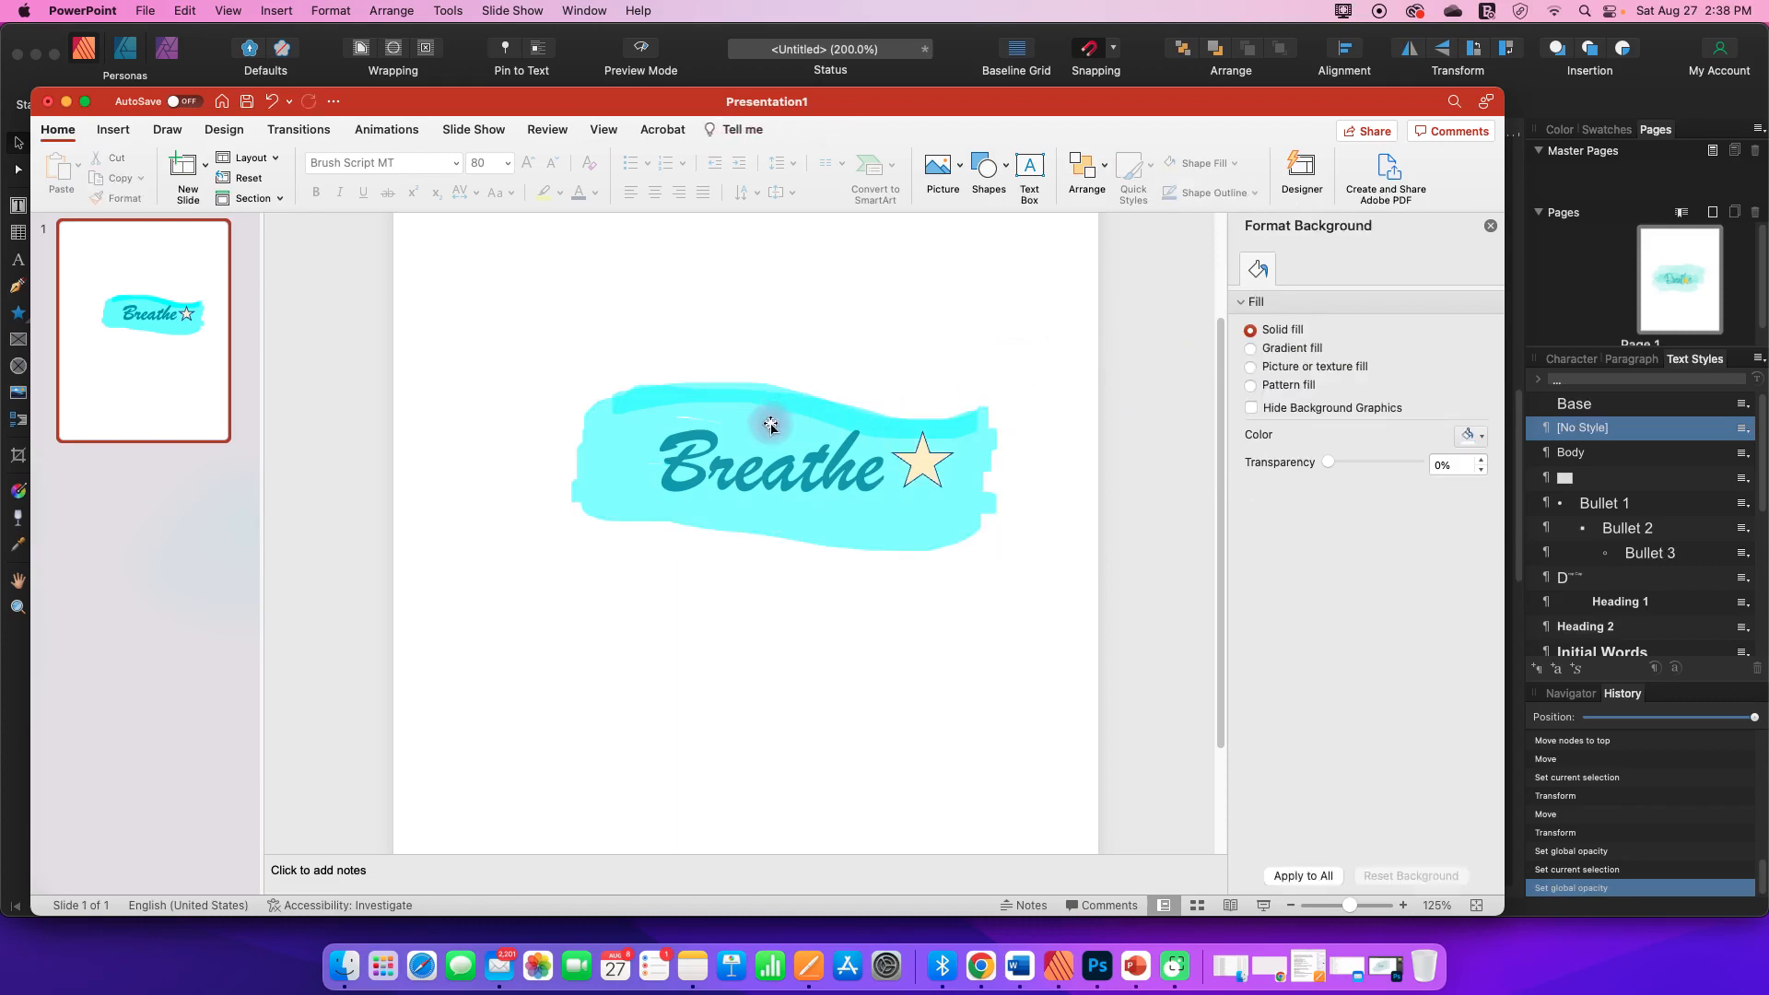
Send the large ink shape to the back, behind the Breathe text and the star, and clear the selection
{"action": "left_click", "coordinate": [750, 446]}
{"action": "left_click", "coordinate": [547, 489]}
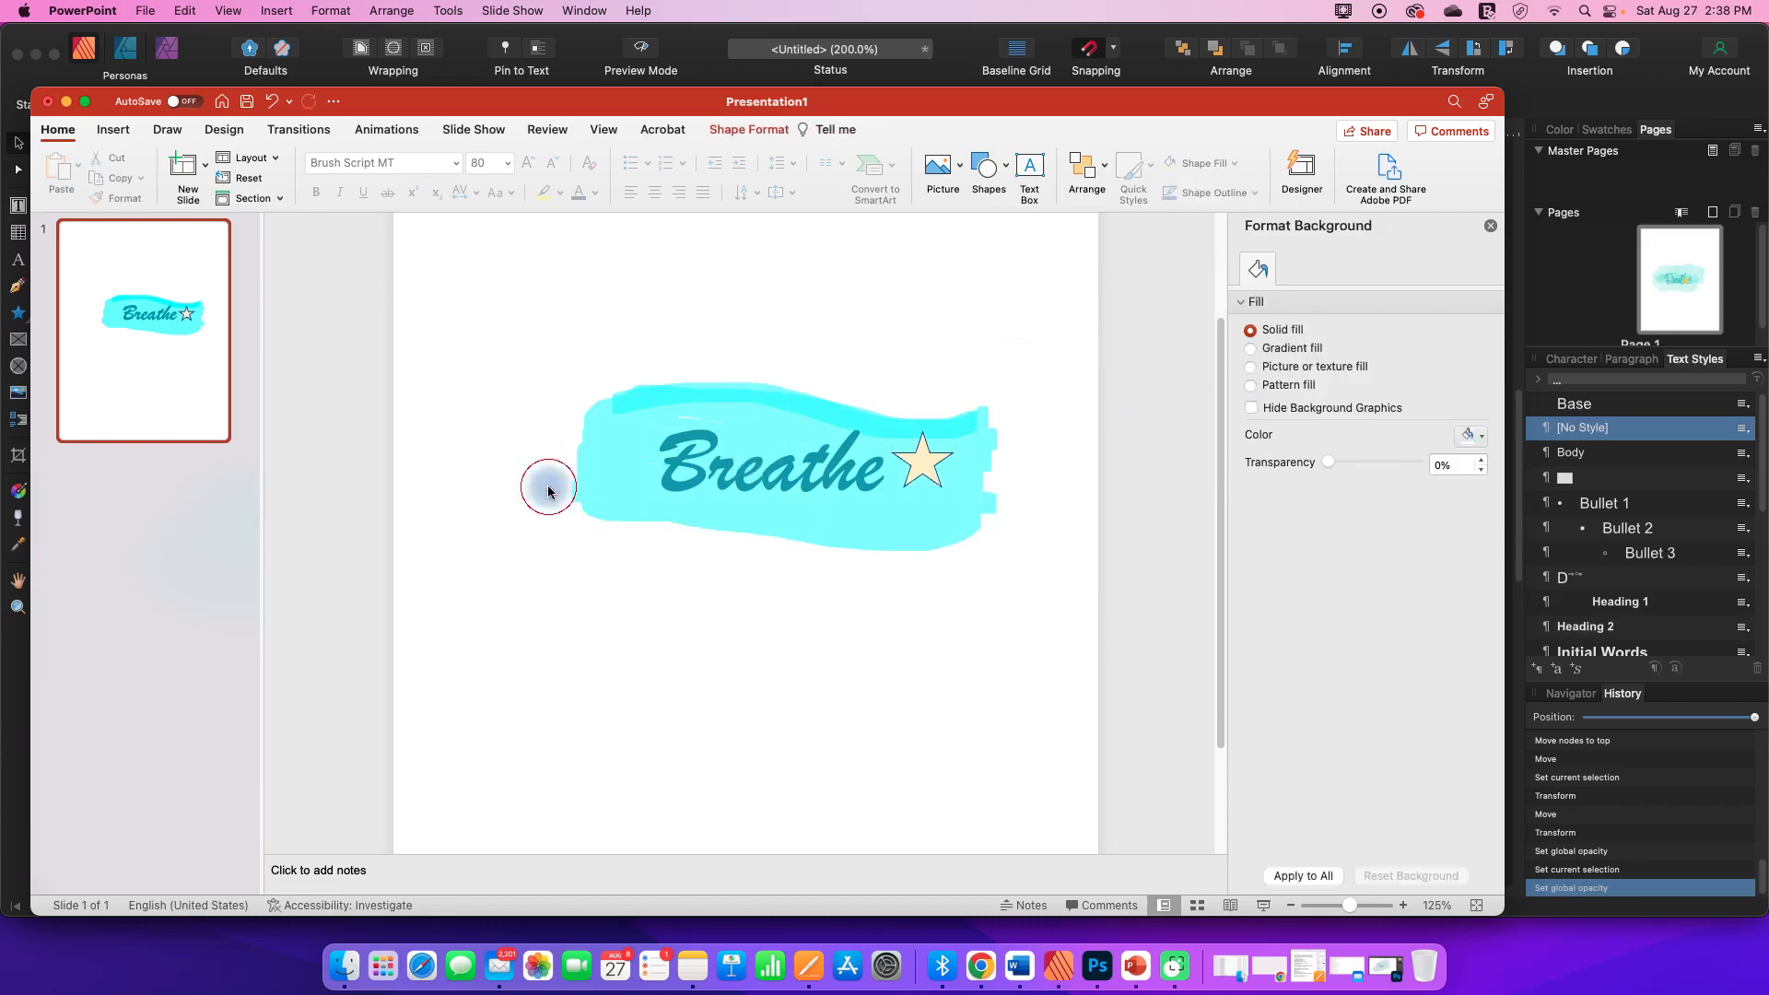
{"action": "left_click", "coordinate": [564, 488]}
{"action": "left_click", "coordinate": [1097, 186]}
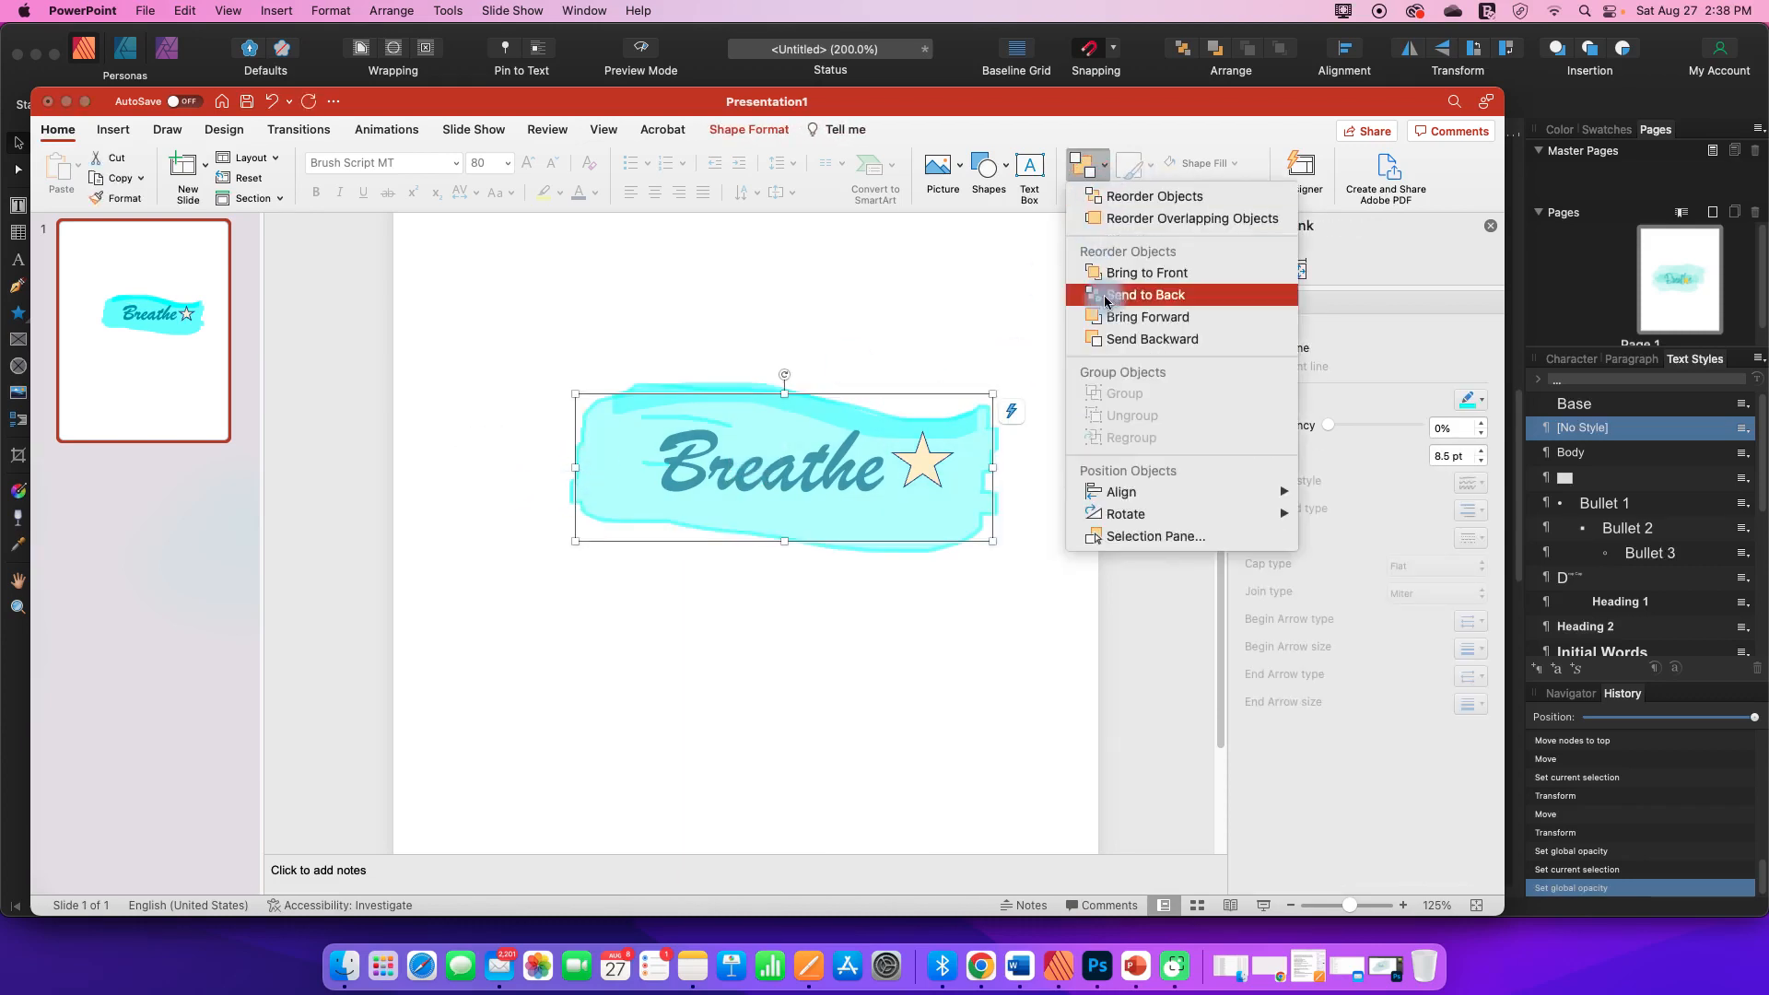
{"action": "left_click", "coordinate": [1115, 295]}
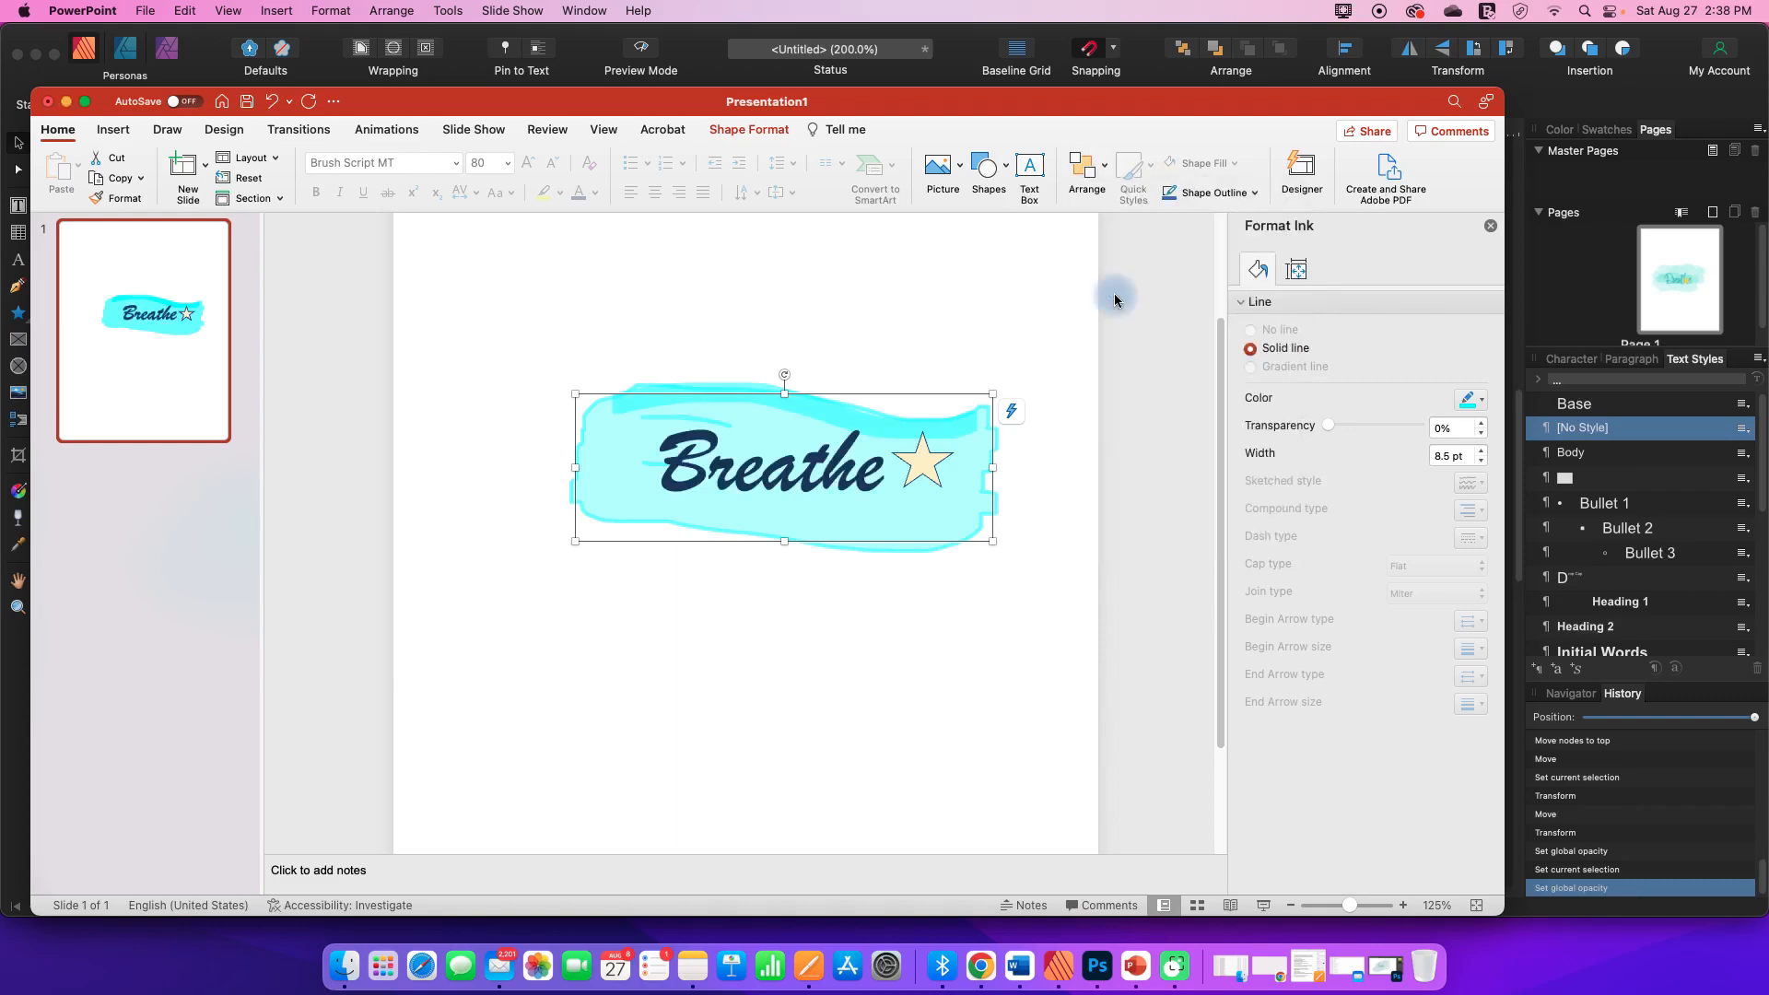
{"action": "left_click", "coordinate": [1087, 307]}
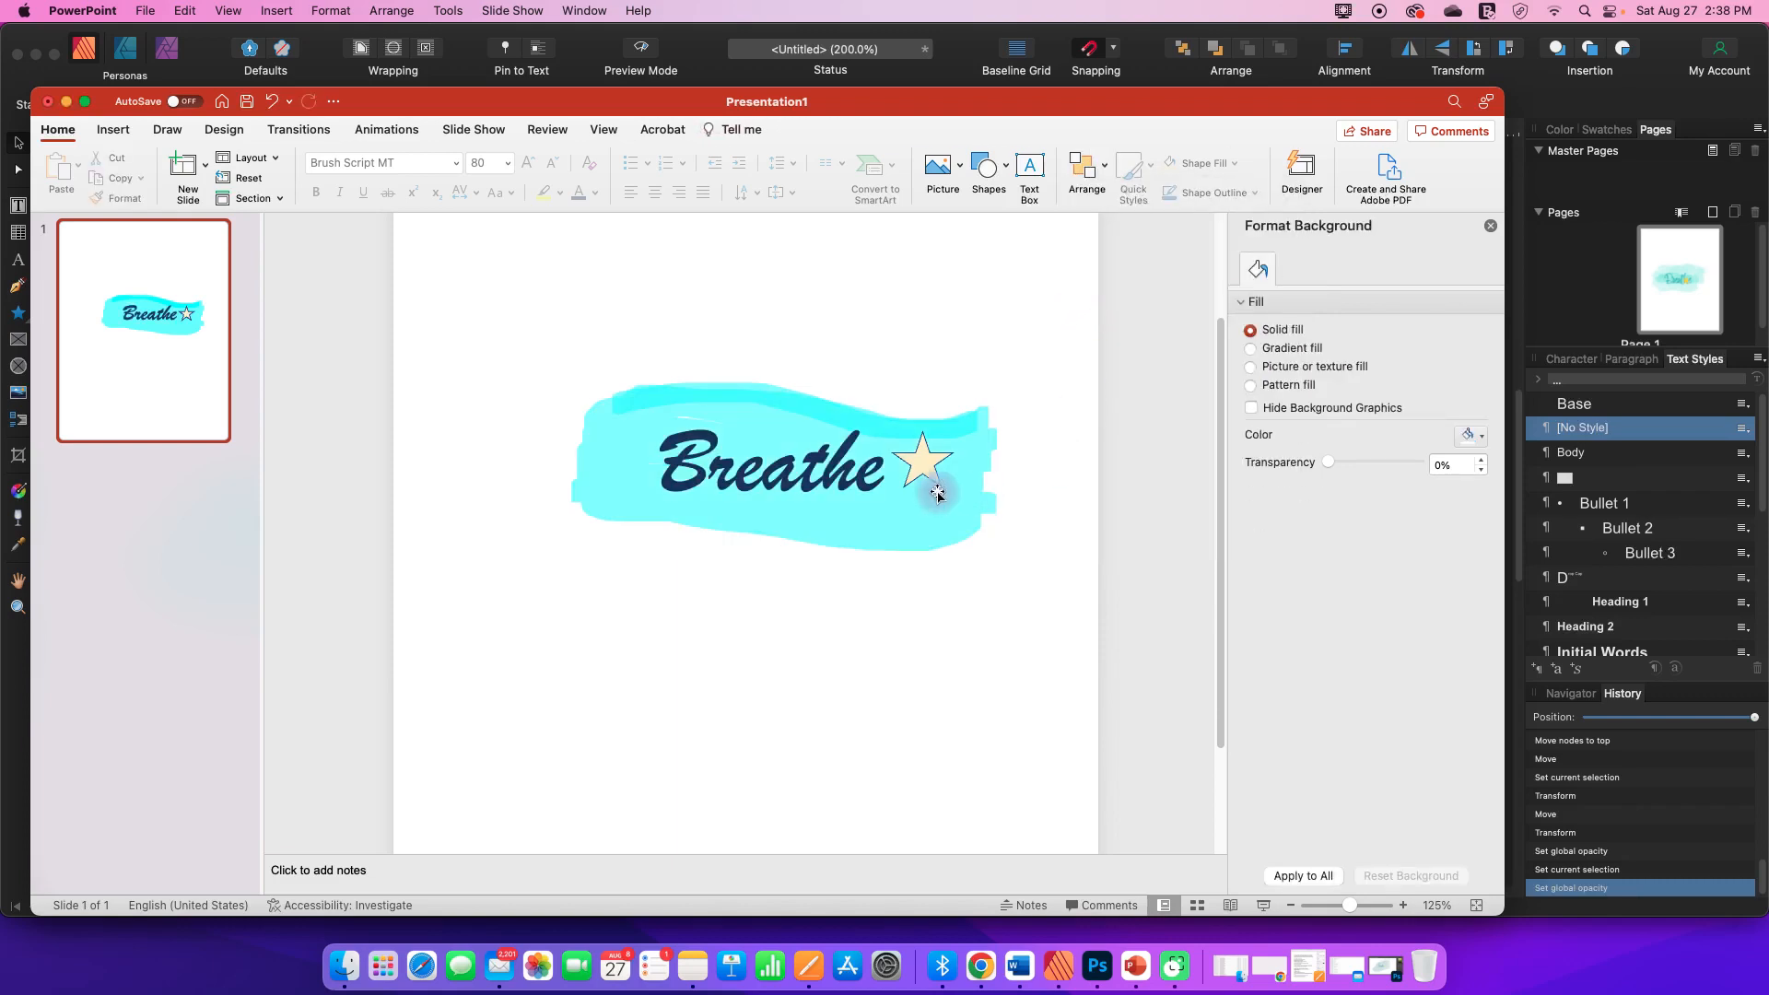
Raise the star's fill transparency to 100%, restore it to 0%, and nudge the star slightly away from the text
{"action": "left_click", "coordinate": [921, 461]}
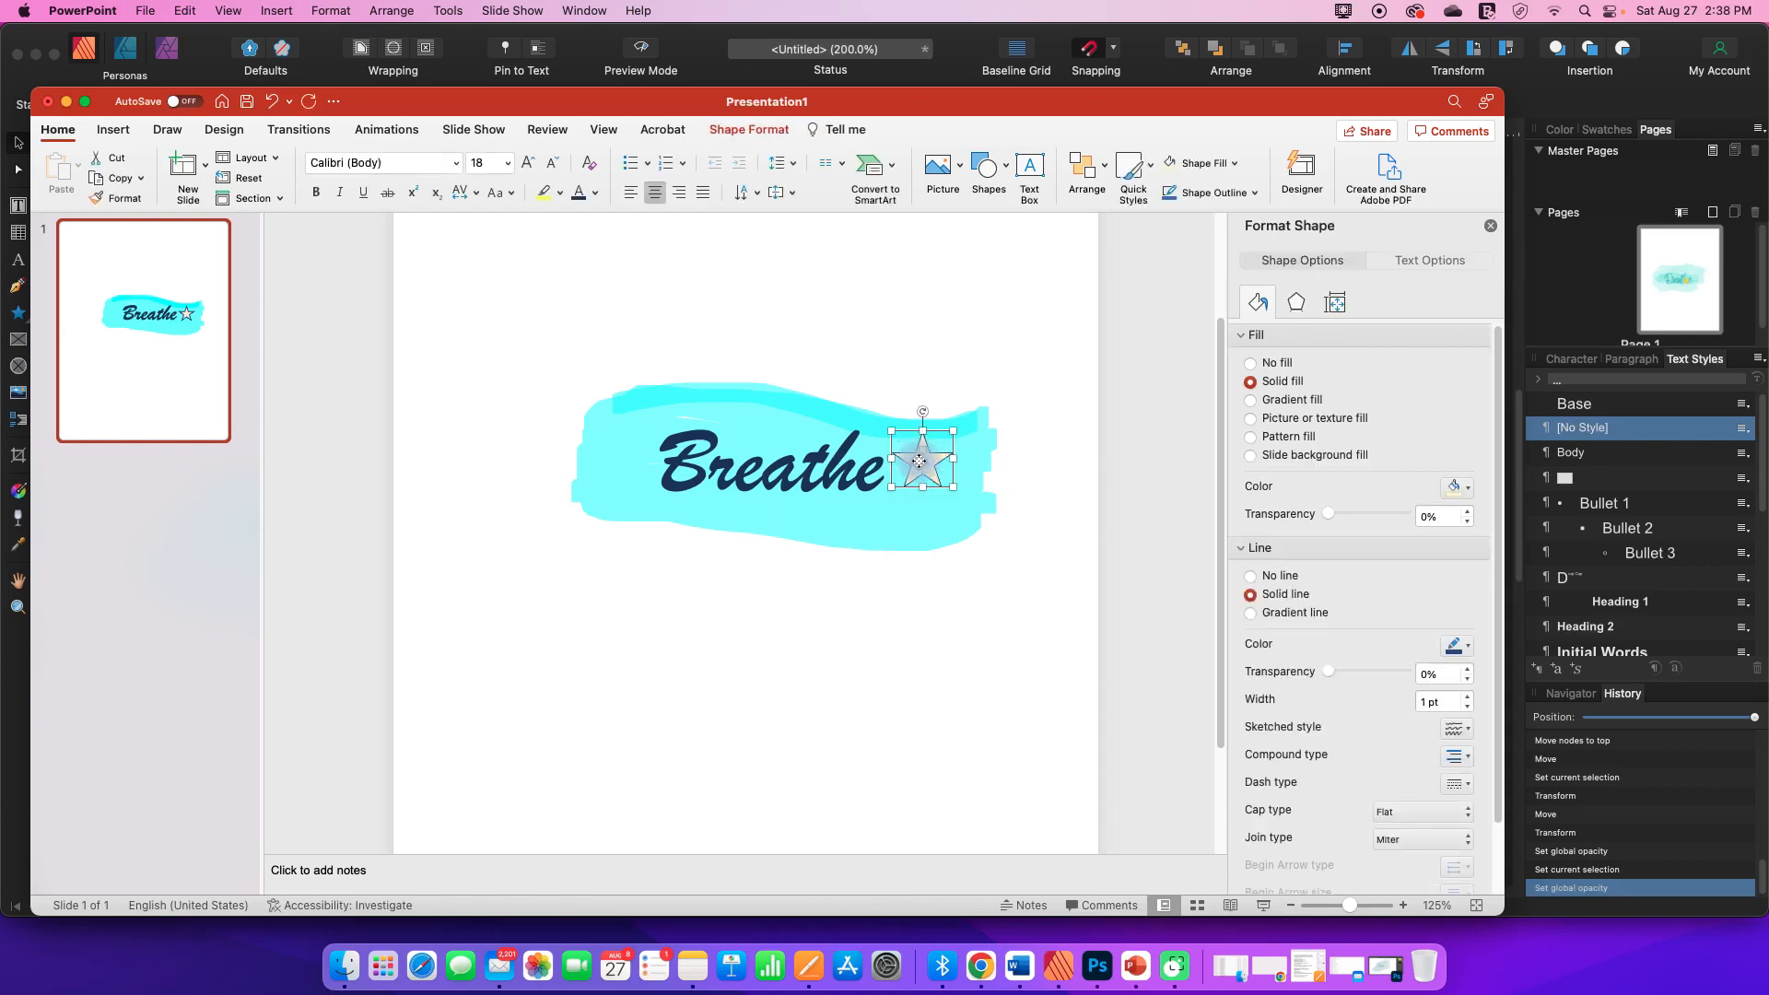
{"action": "left_click", "coordinate": [1661, 927]}
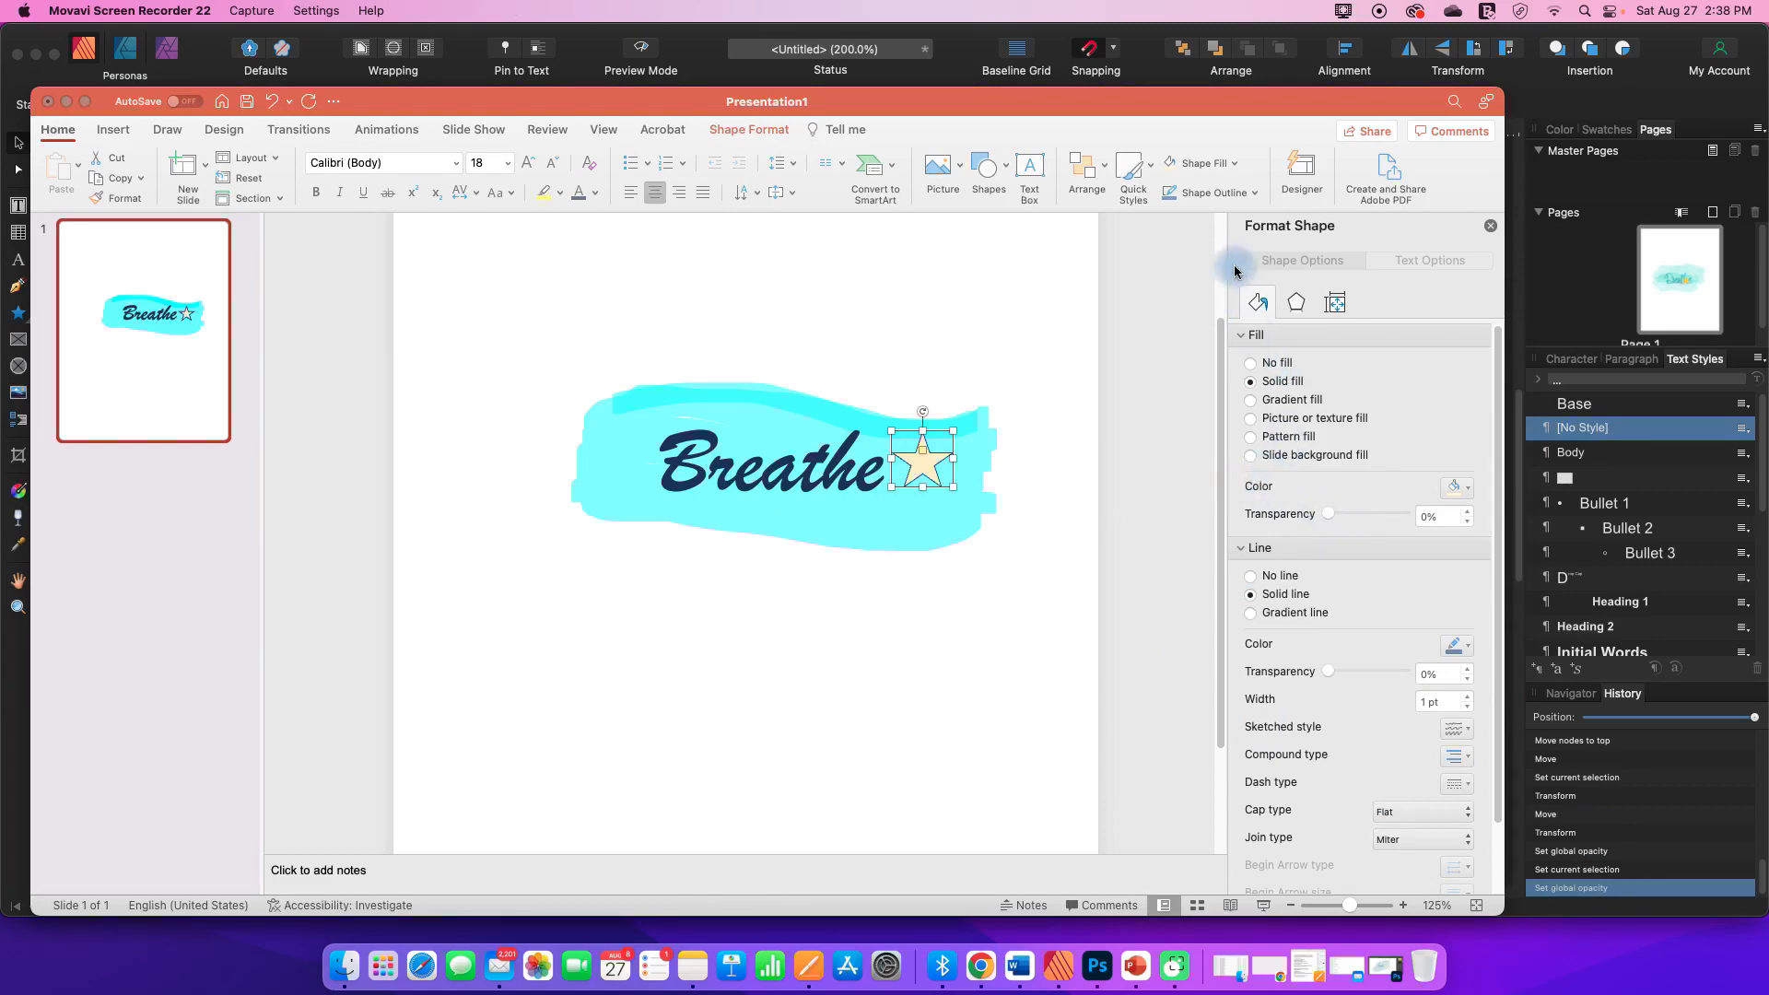
{"action": "left_click_drag", "start_coordinate": [1328, 513], "coordinate": [1280, 518]}
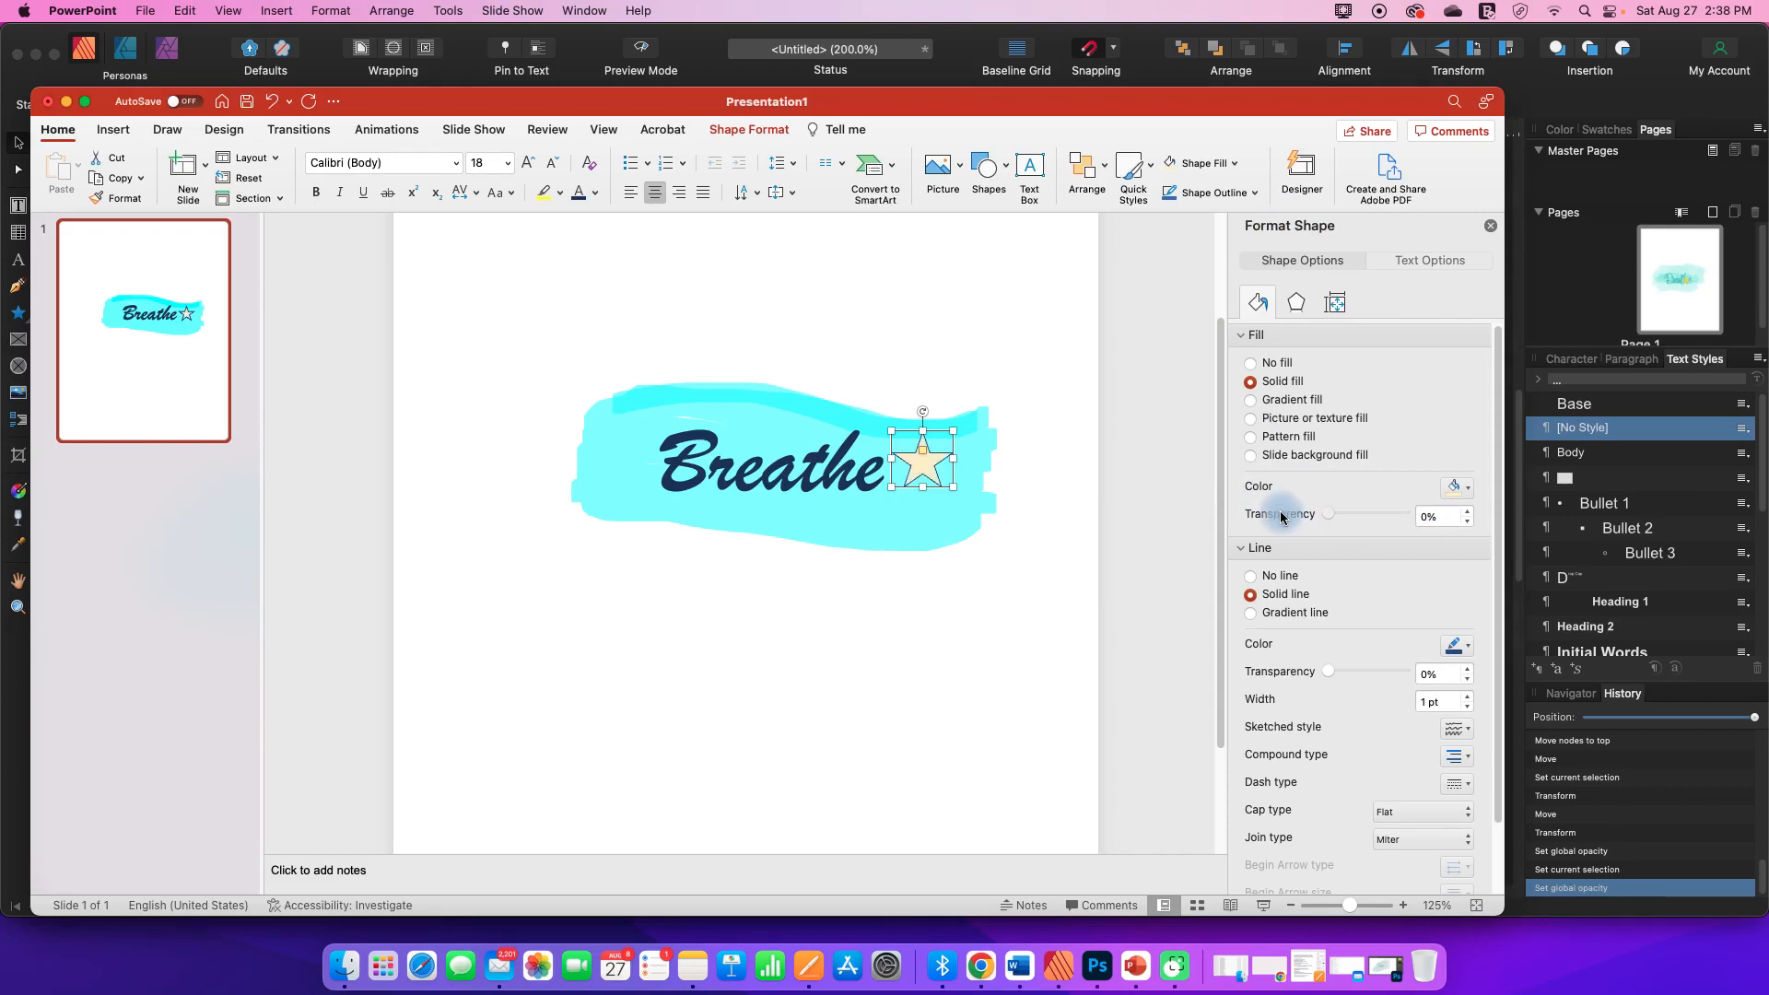
{"action": "left_click_drag", "start_coordinate": [1280, 518], "coordinate": [1318, 524]}
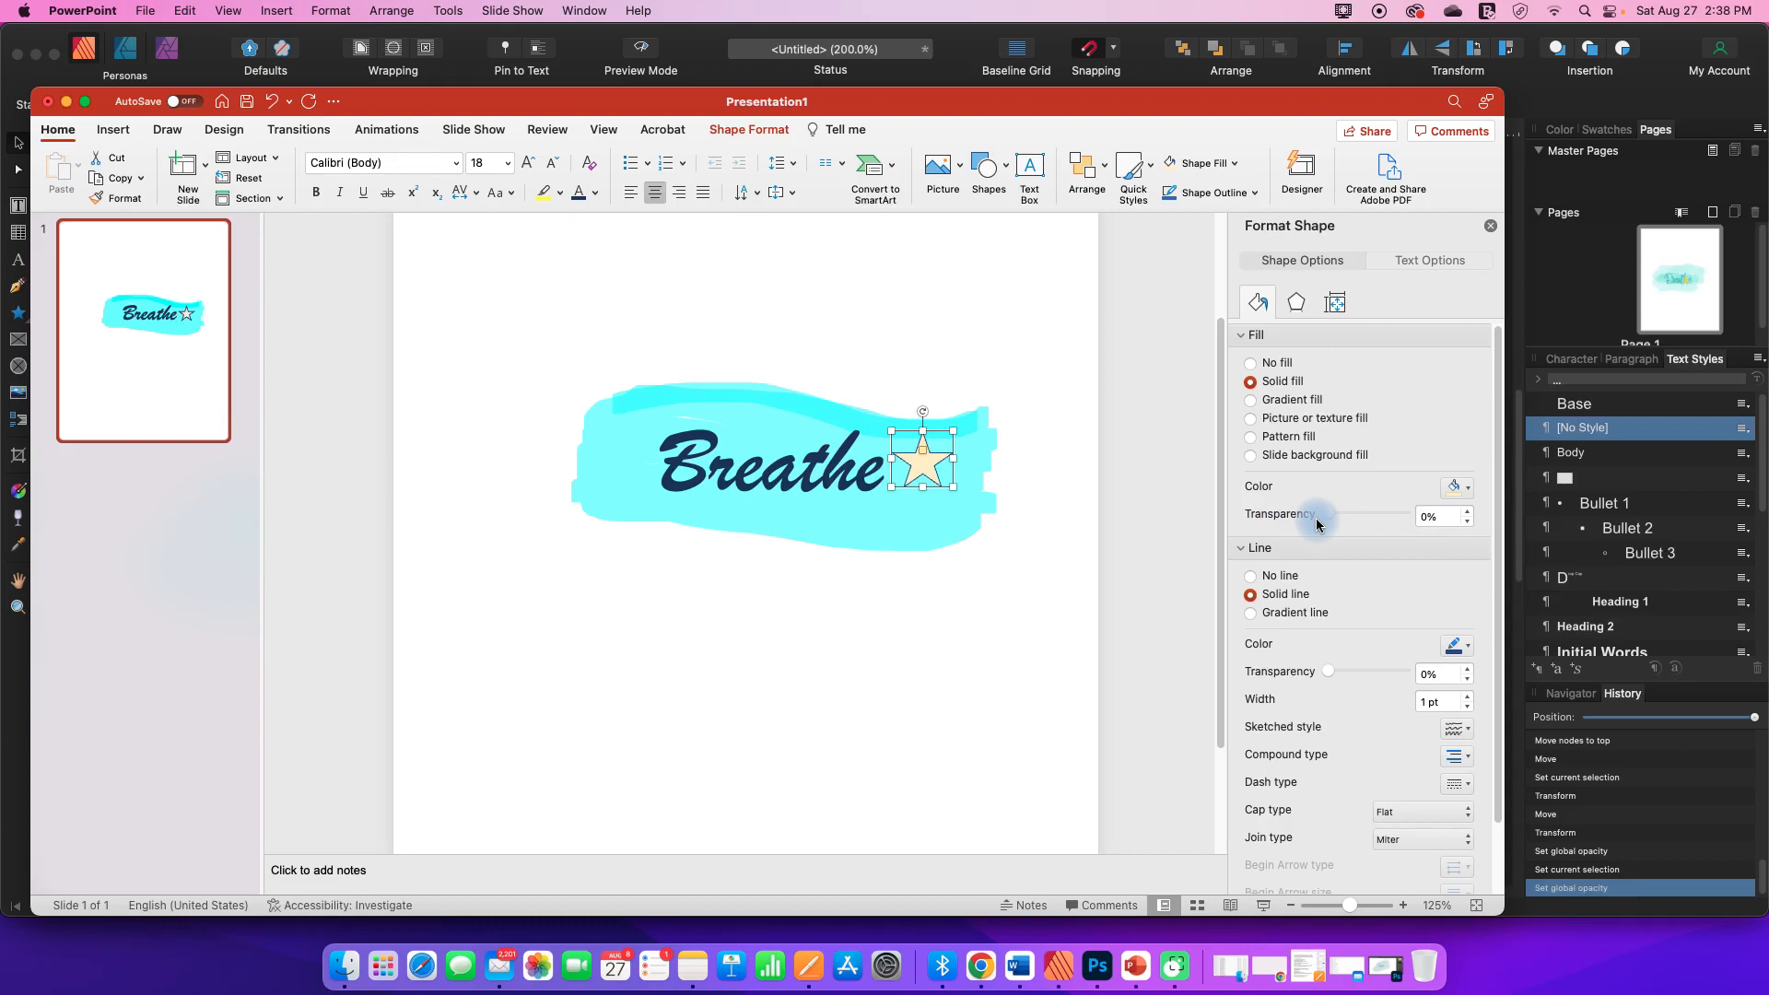
{"action": "left_click_drag", "start_coordinate": [1318, 524], "coordinate": [1440, 518]}
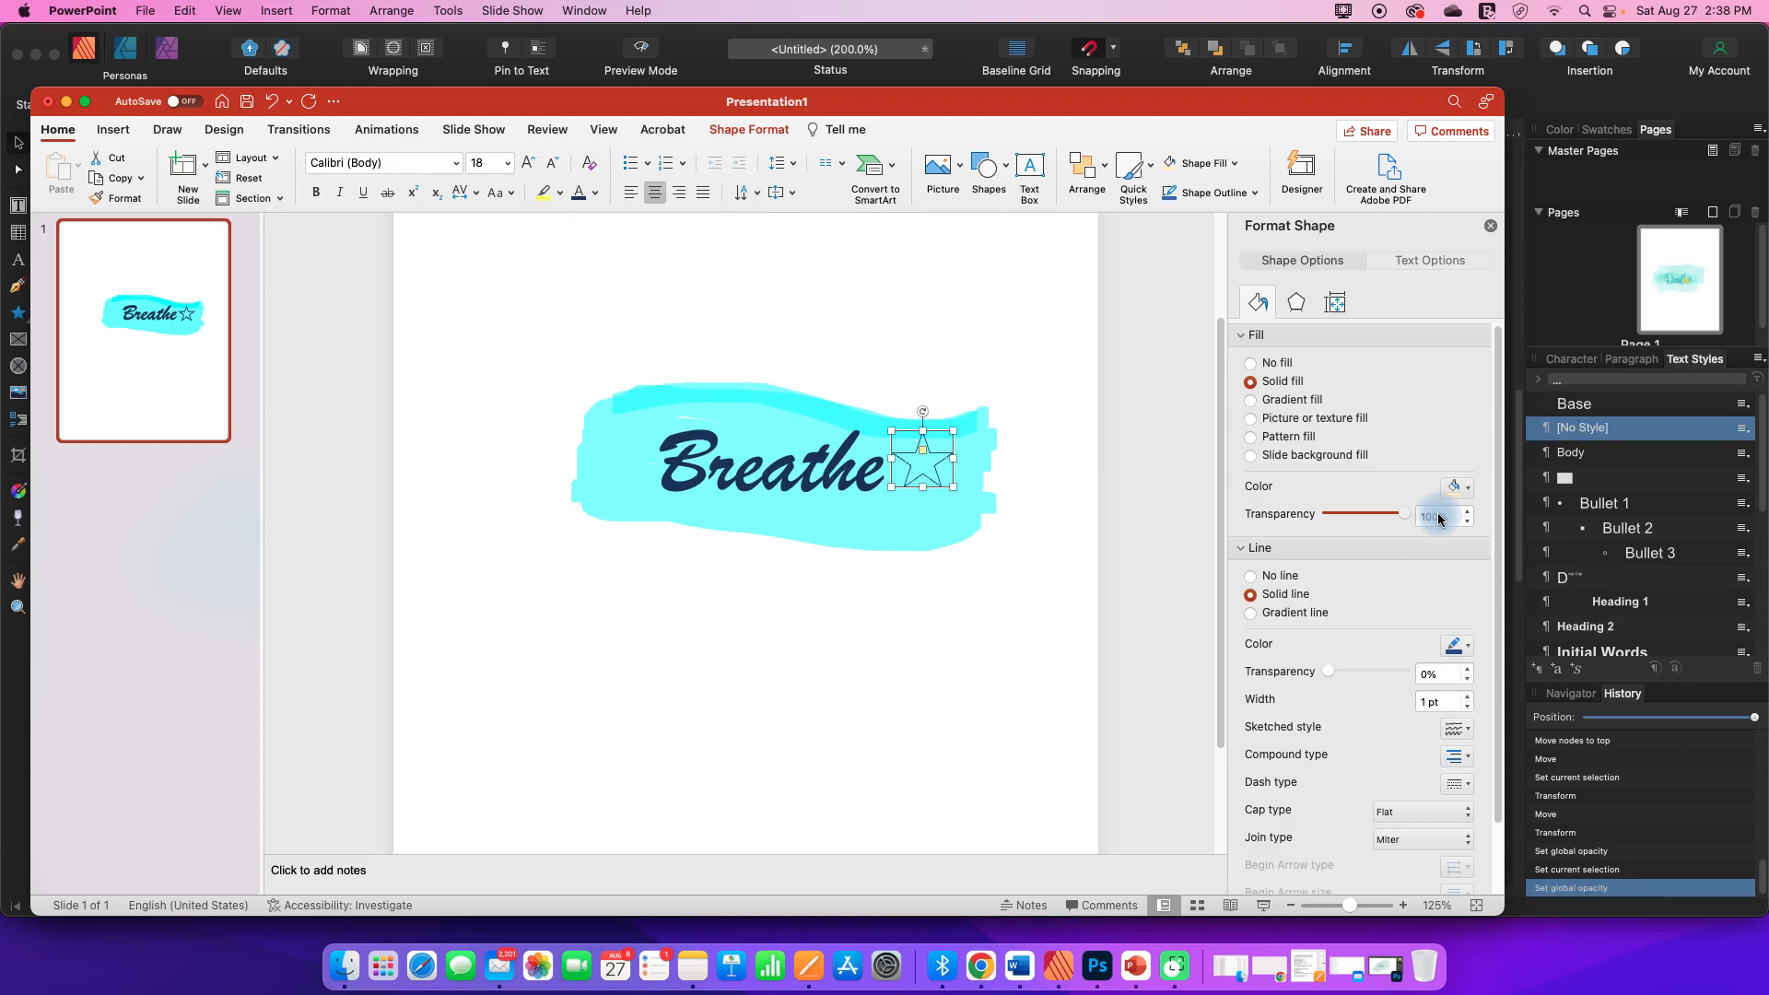
{"action": "left_click_drag", "start_coordinate": [1405, 515], "coordinate": [1252, 534]}
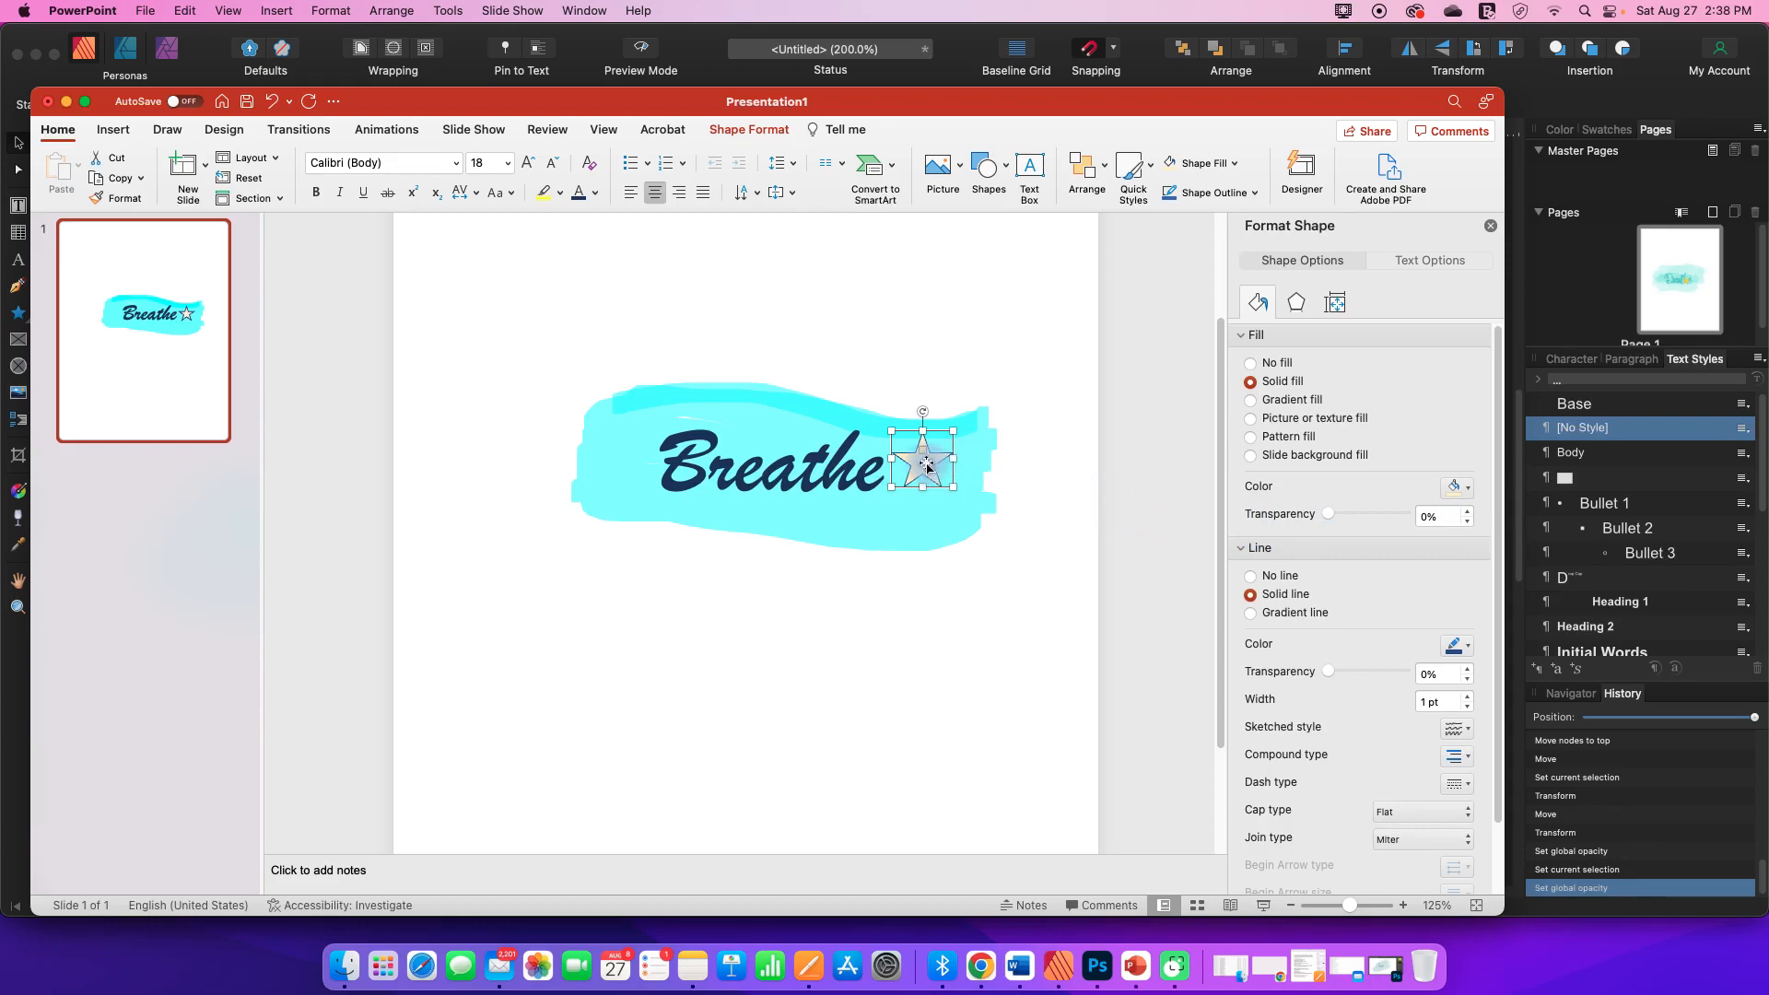
{"action": "mouse_move", "coordinate": [927, 465]}
{"action": "left_mouse_down"}
{"action": "mouse_move", "coordinate": [949, 470]}
{"action": "mouse_move", "coordinate": [932, 472]}
{"action": "left_mouse_up"}
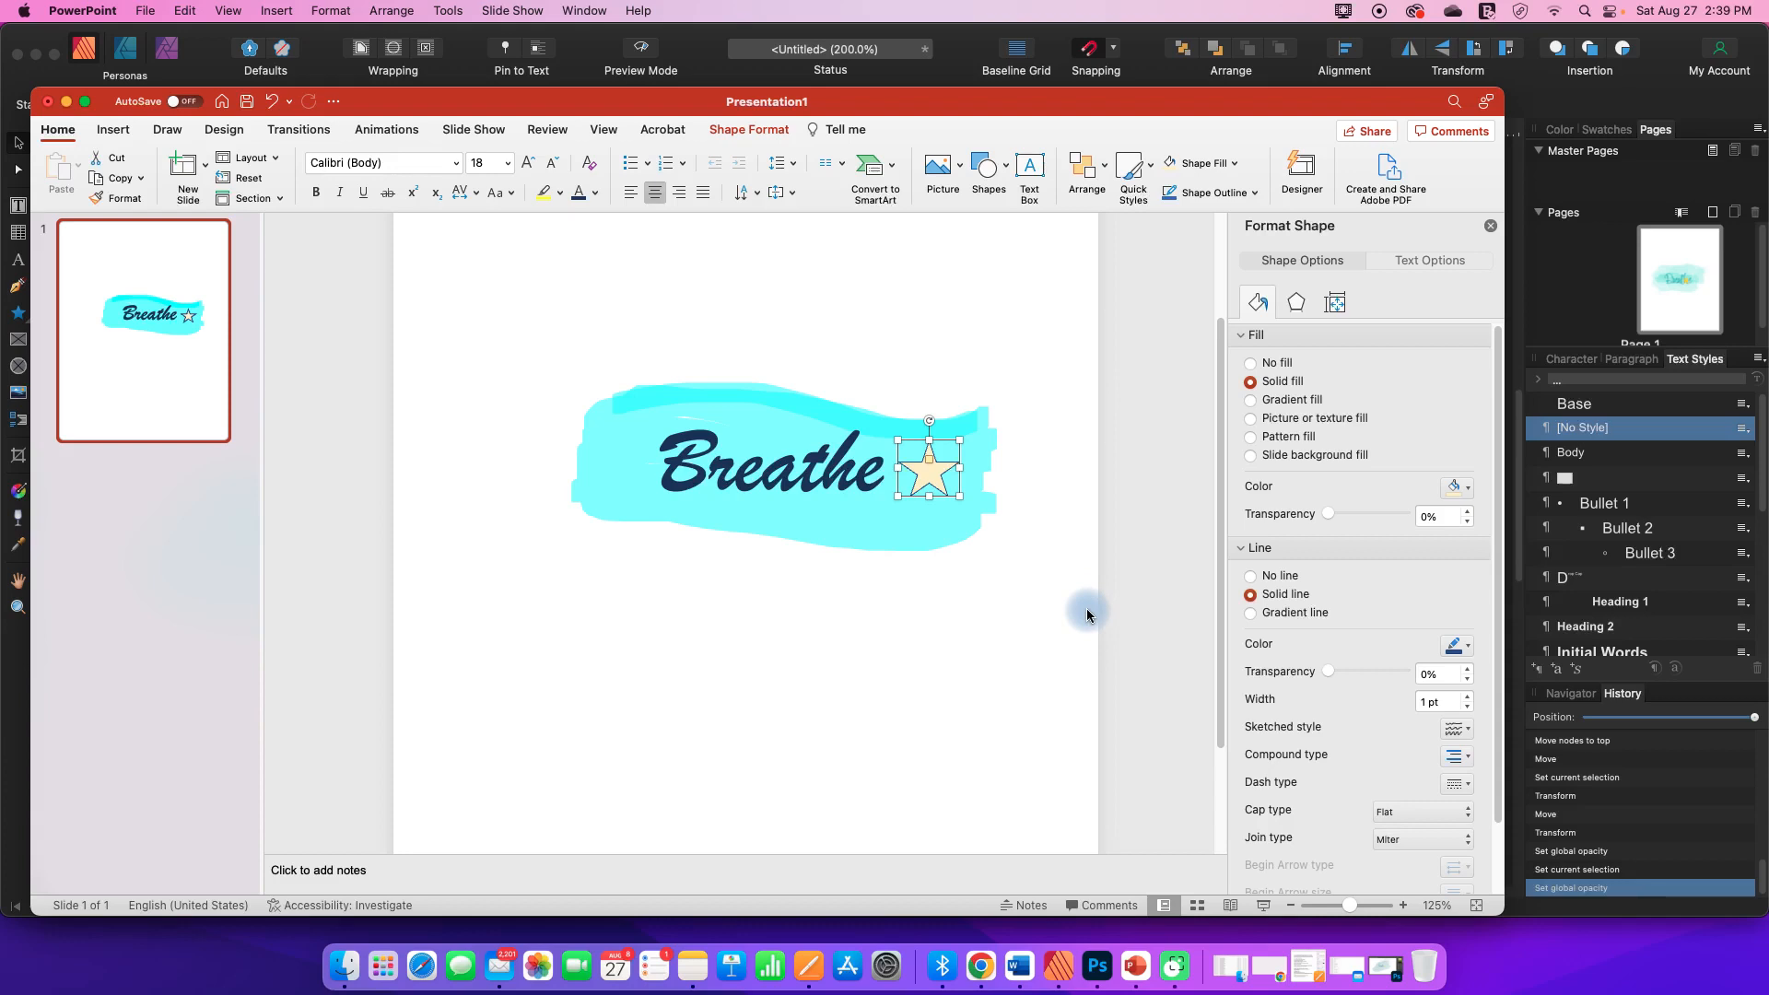
Switch to the Breathe design in Canva and send the star backward behind the watercolour
{"action": "left_click", "coordinate": [980, 966]}
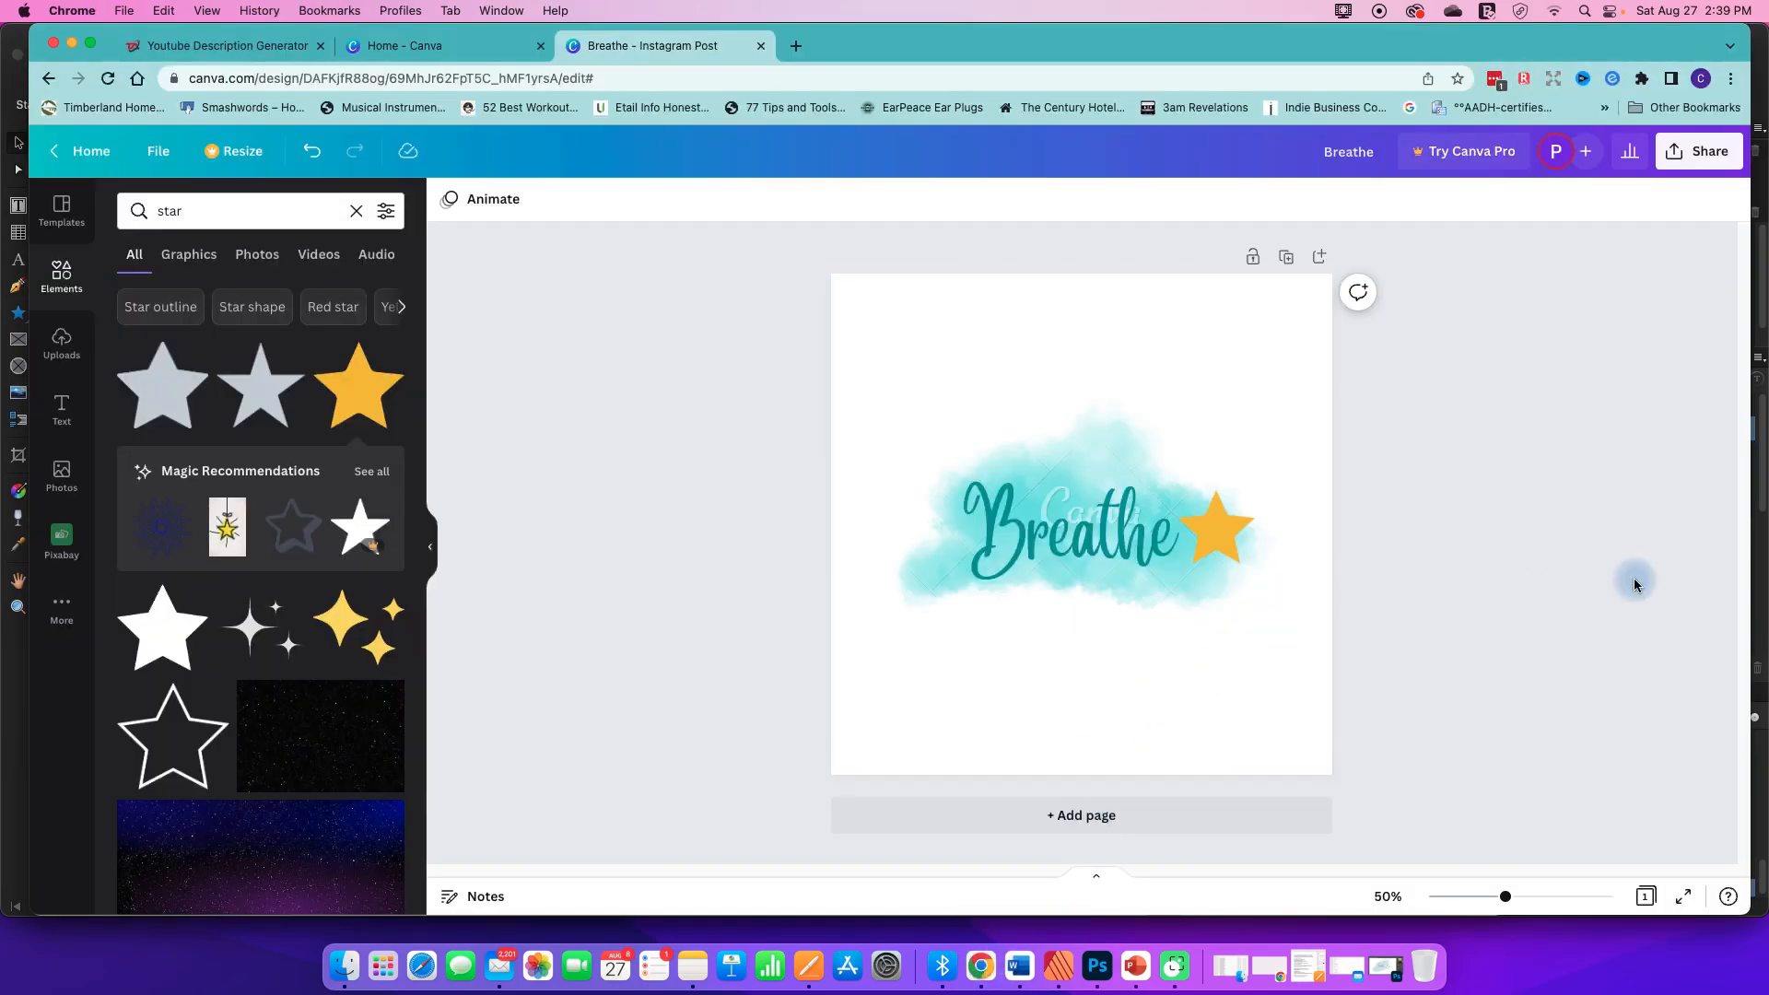
{"action": "left_click", "coordinate": [1226, 529]}
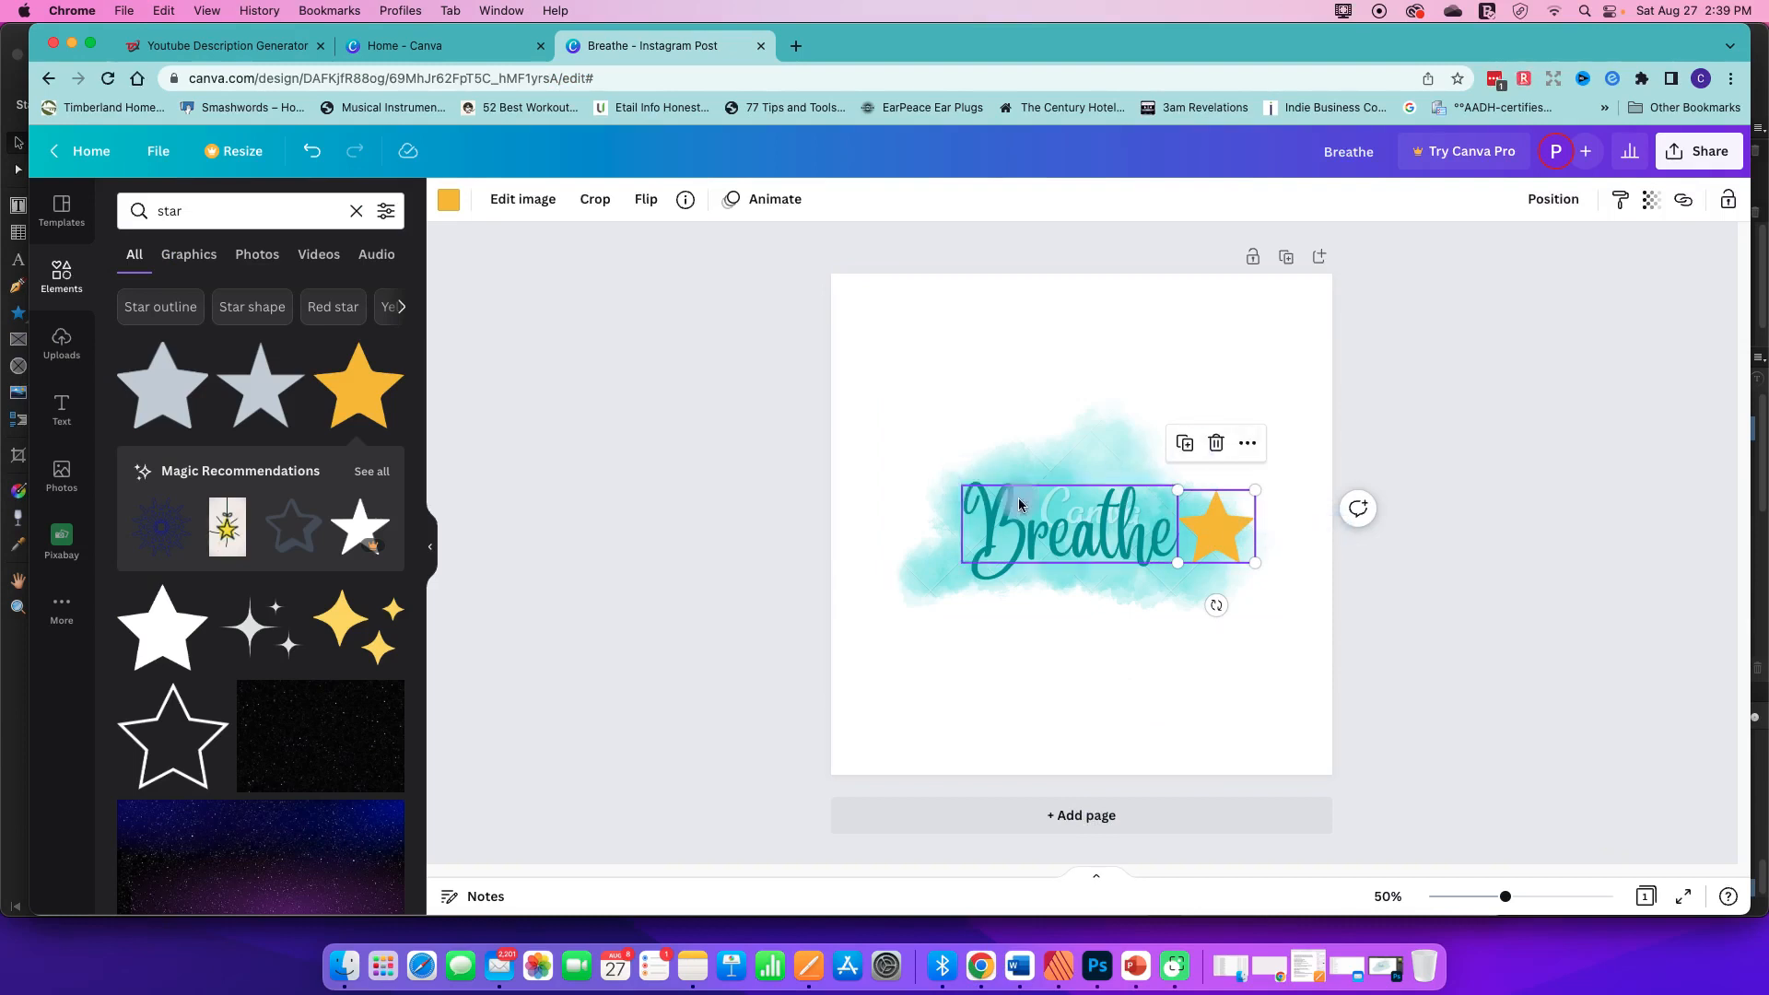
{"action": "left_click", "coordinate": [1539, 204]}
{"action": "left_click", "coordinate": [1483, 255]}
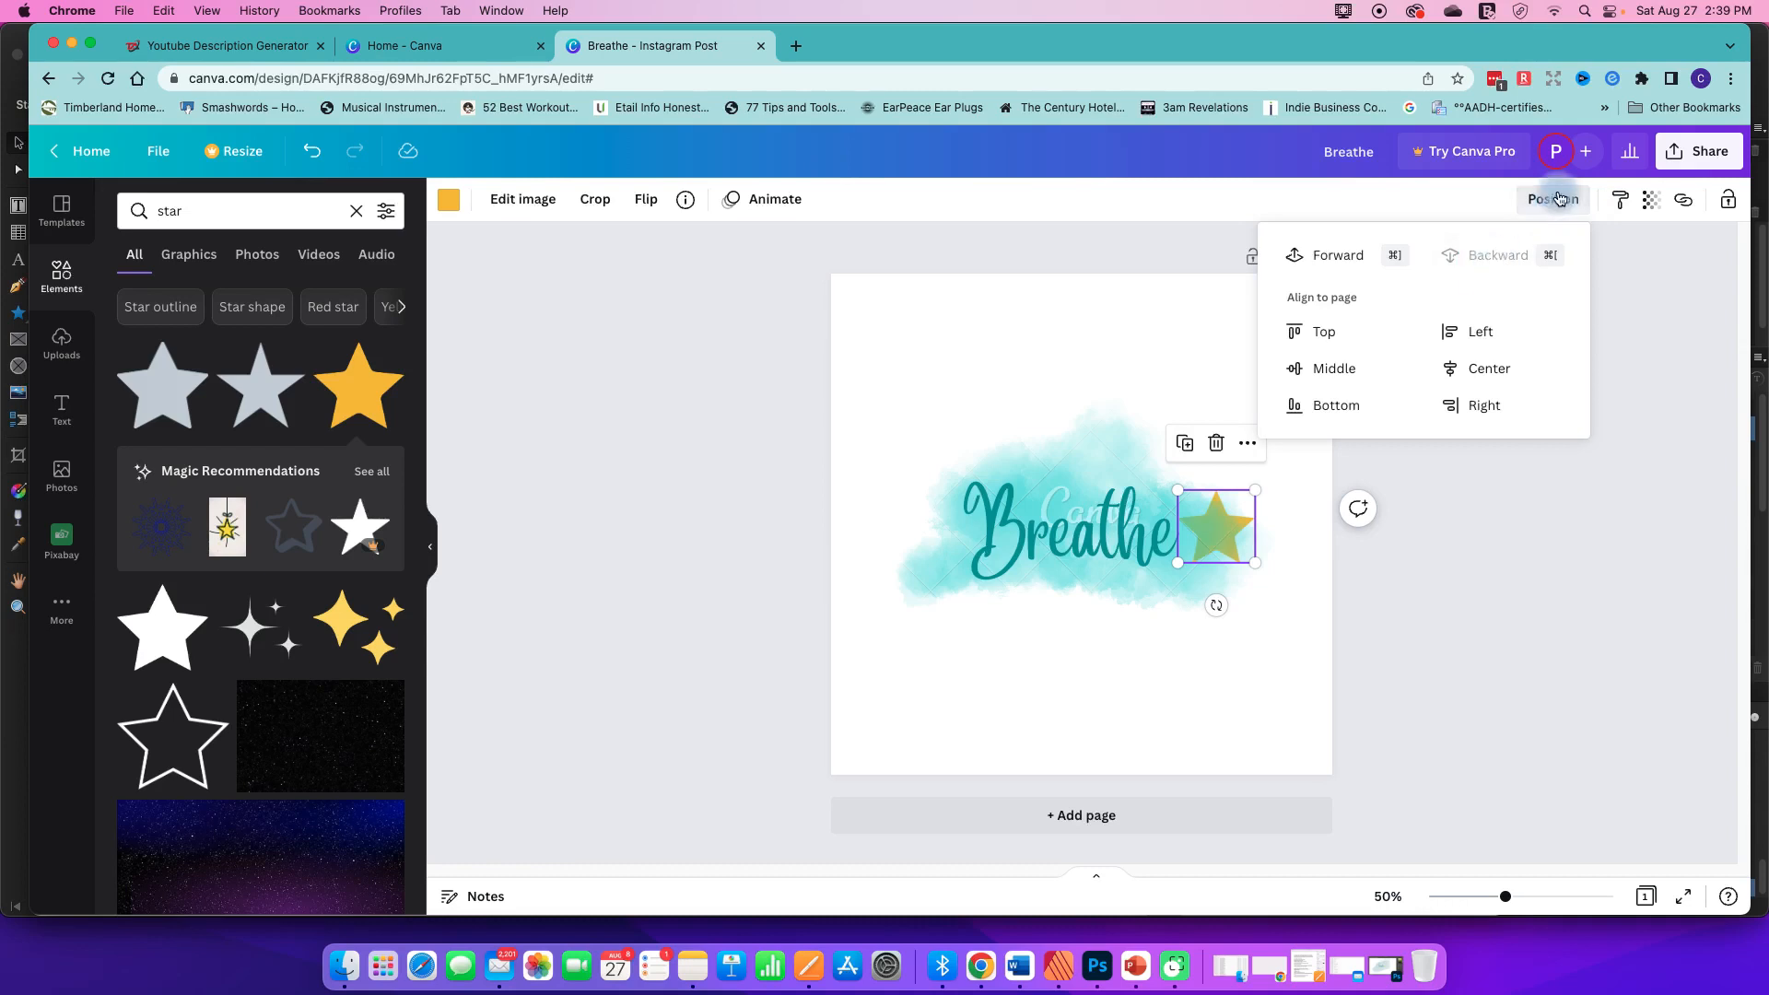
Move the star onto the middle of Breathe and bring it forward above both the watercolour and the text
{"action": "left_click", "coordinate": [1540, 203]}
{"action": "left_click", "coordinate": [1541, 202]}
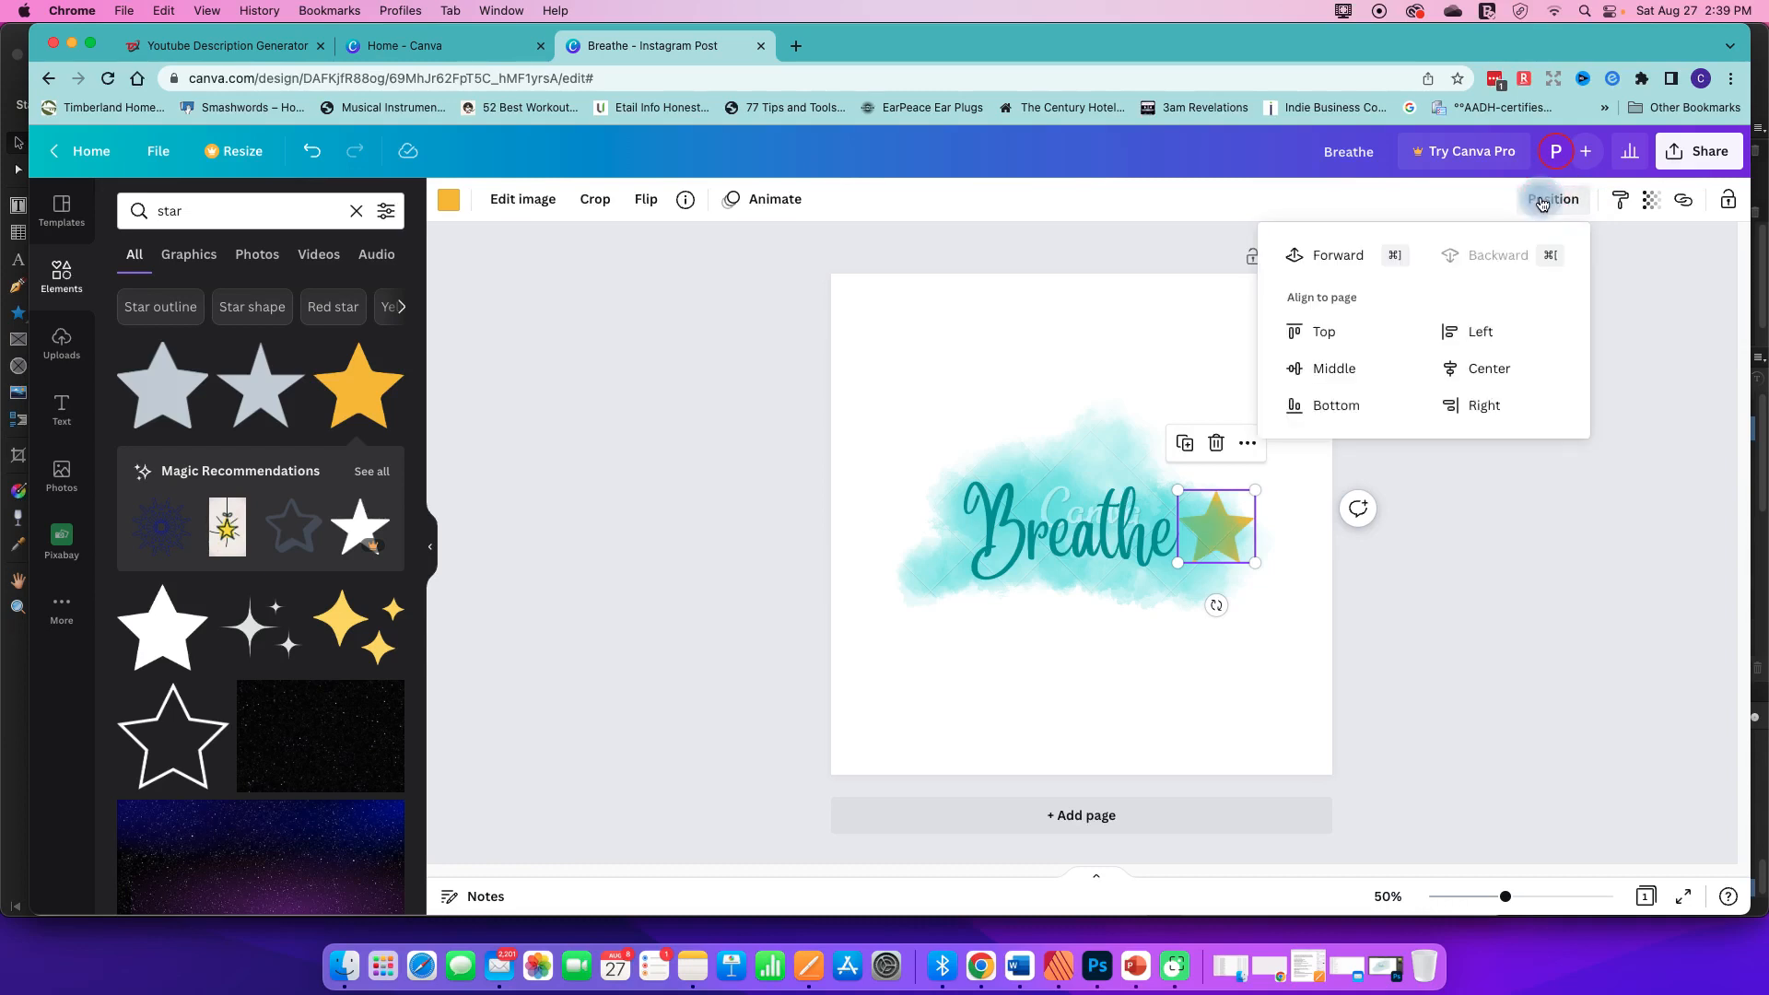
{"action": "left_click", "coordinate": [1333, 255]}
{"action": "left_click_drag", "start_coordinate": [1206, 535], "coordinate": [1072, 536]}
{"action": "left_click", "coordinate": [1534, 218]}
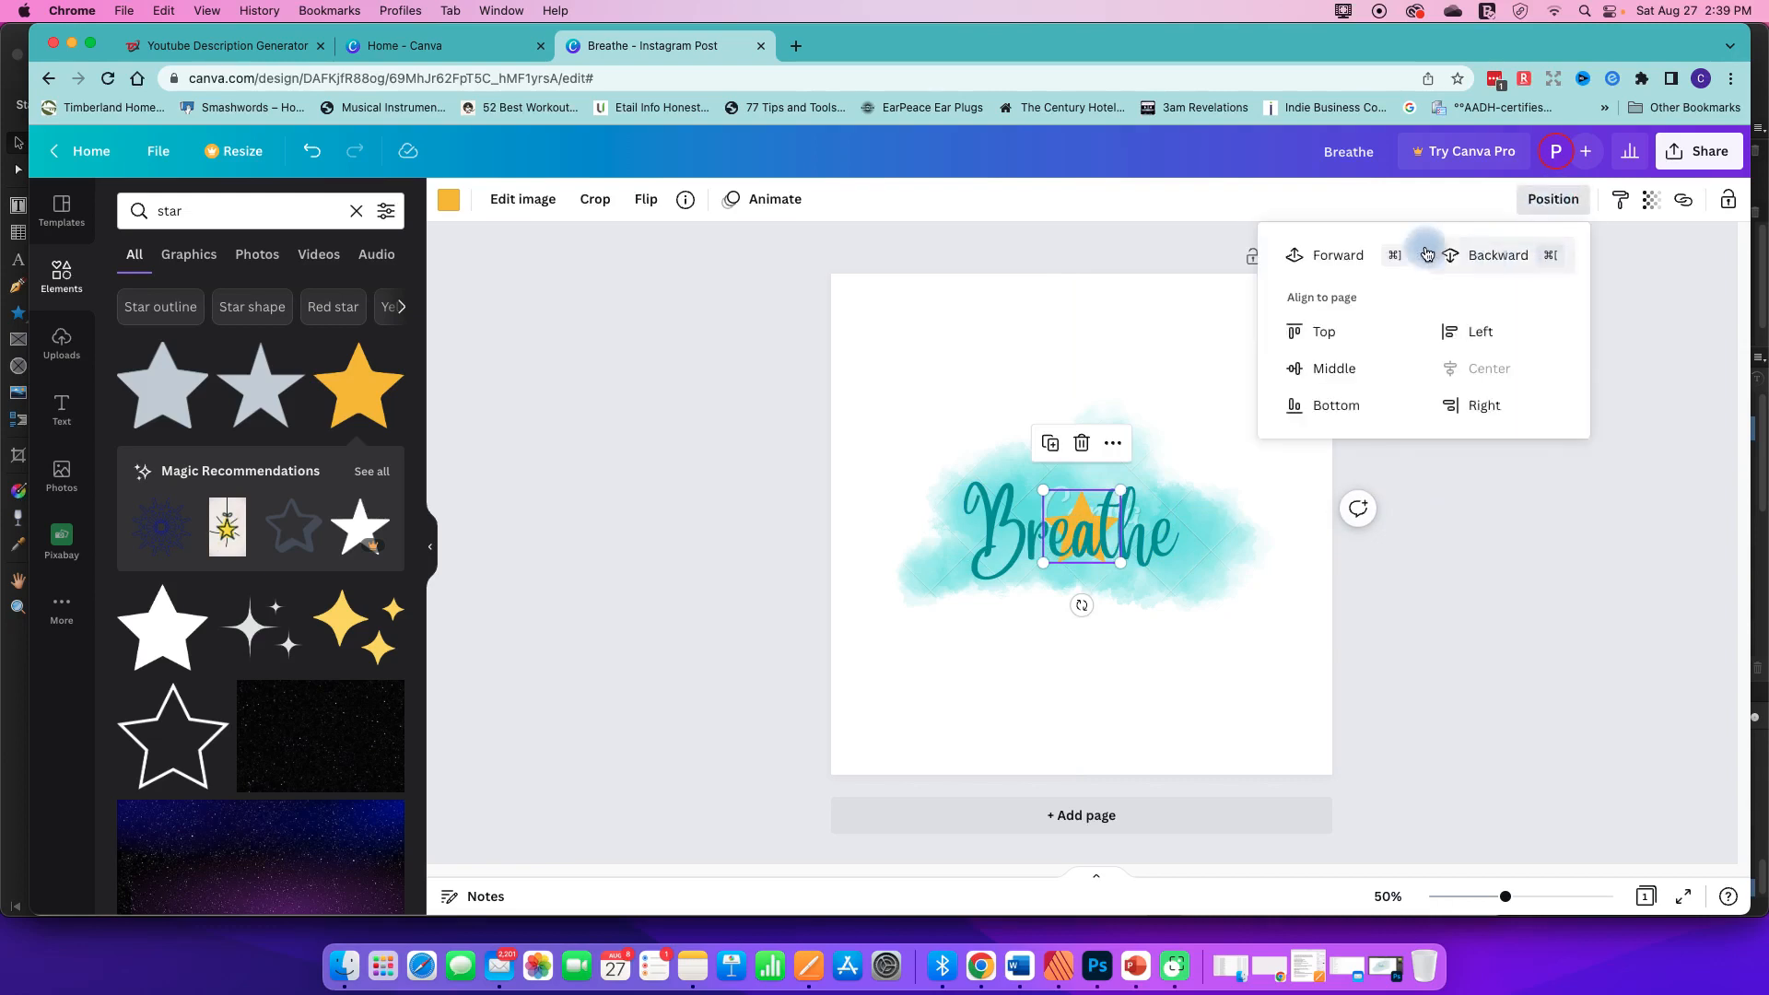
{"action": "left_click", "coordinate": [1337, 258]}
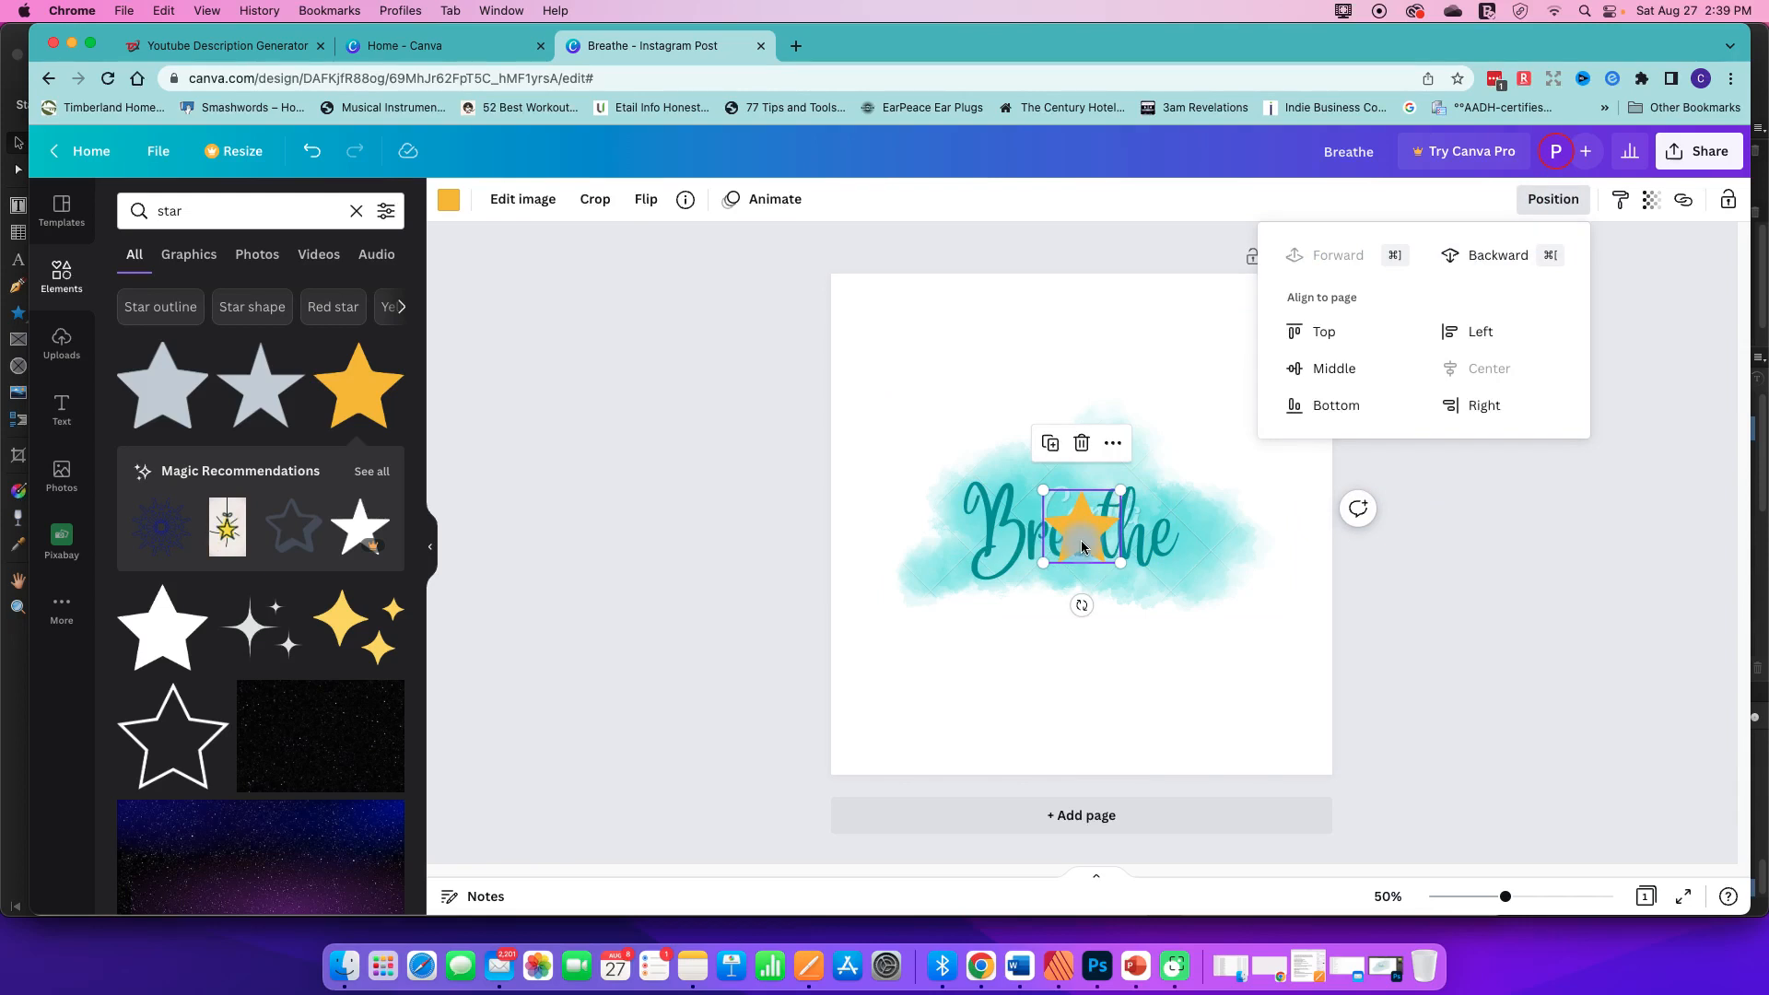
Try lowering the star's transparency value to 27, and set it back to 100
{"action": "left_click", "coordinate": [1655, 201]}
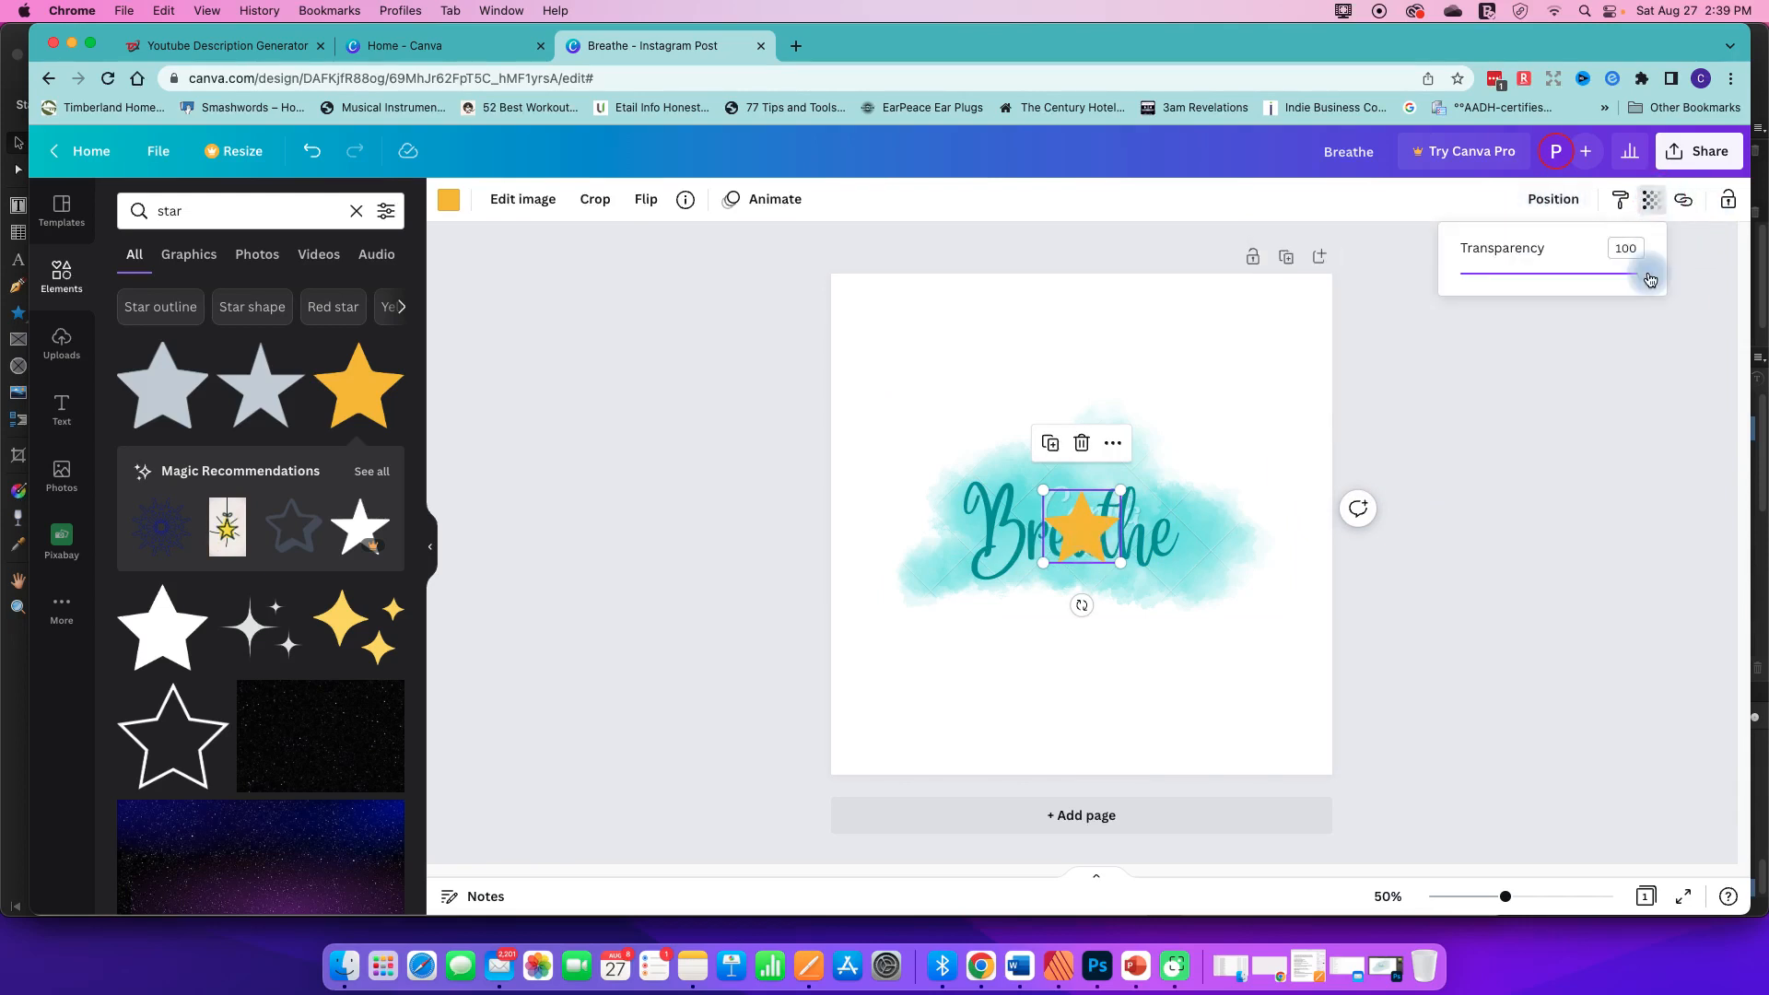
{"action": "mouse_move", "coordinate": [1644, 273]}
{"action": "left_mouse_down"}
{"action": "mouse_move", "coordinate": [1492, 286]}
{"action": "mouse_move", "coordinate": [1660, 281]}
{"action": "left_mouse_up"}
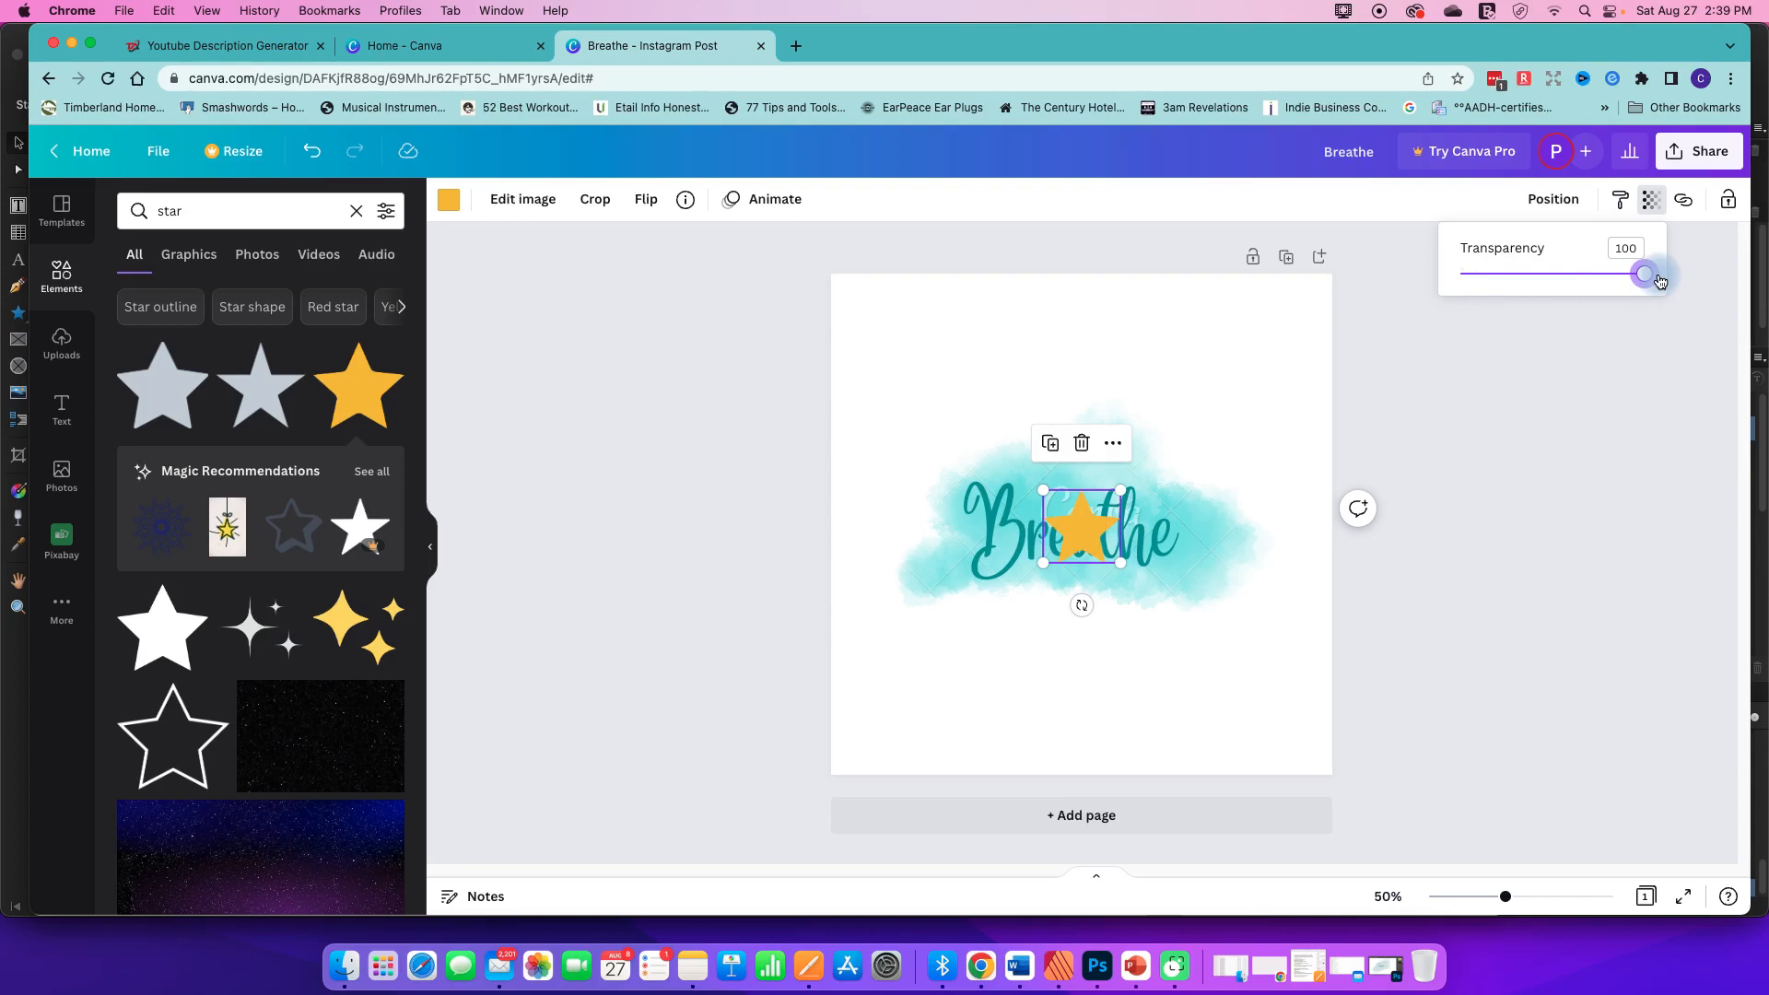
{"action": "left_click_drag", "start_coordinate": [1660, 281], "coordinate": [1512, 287]}
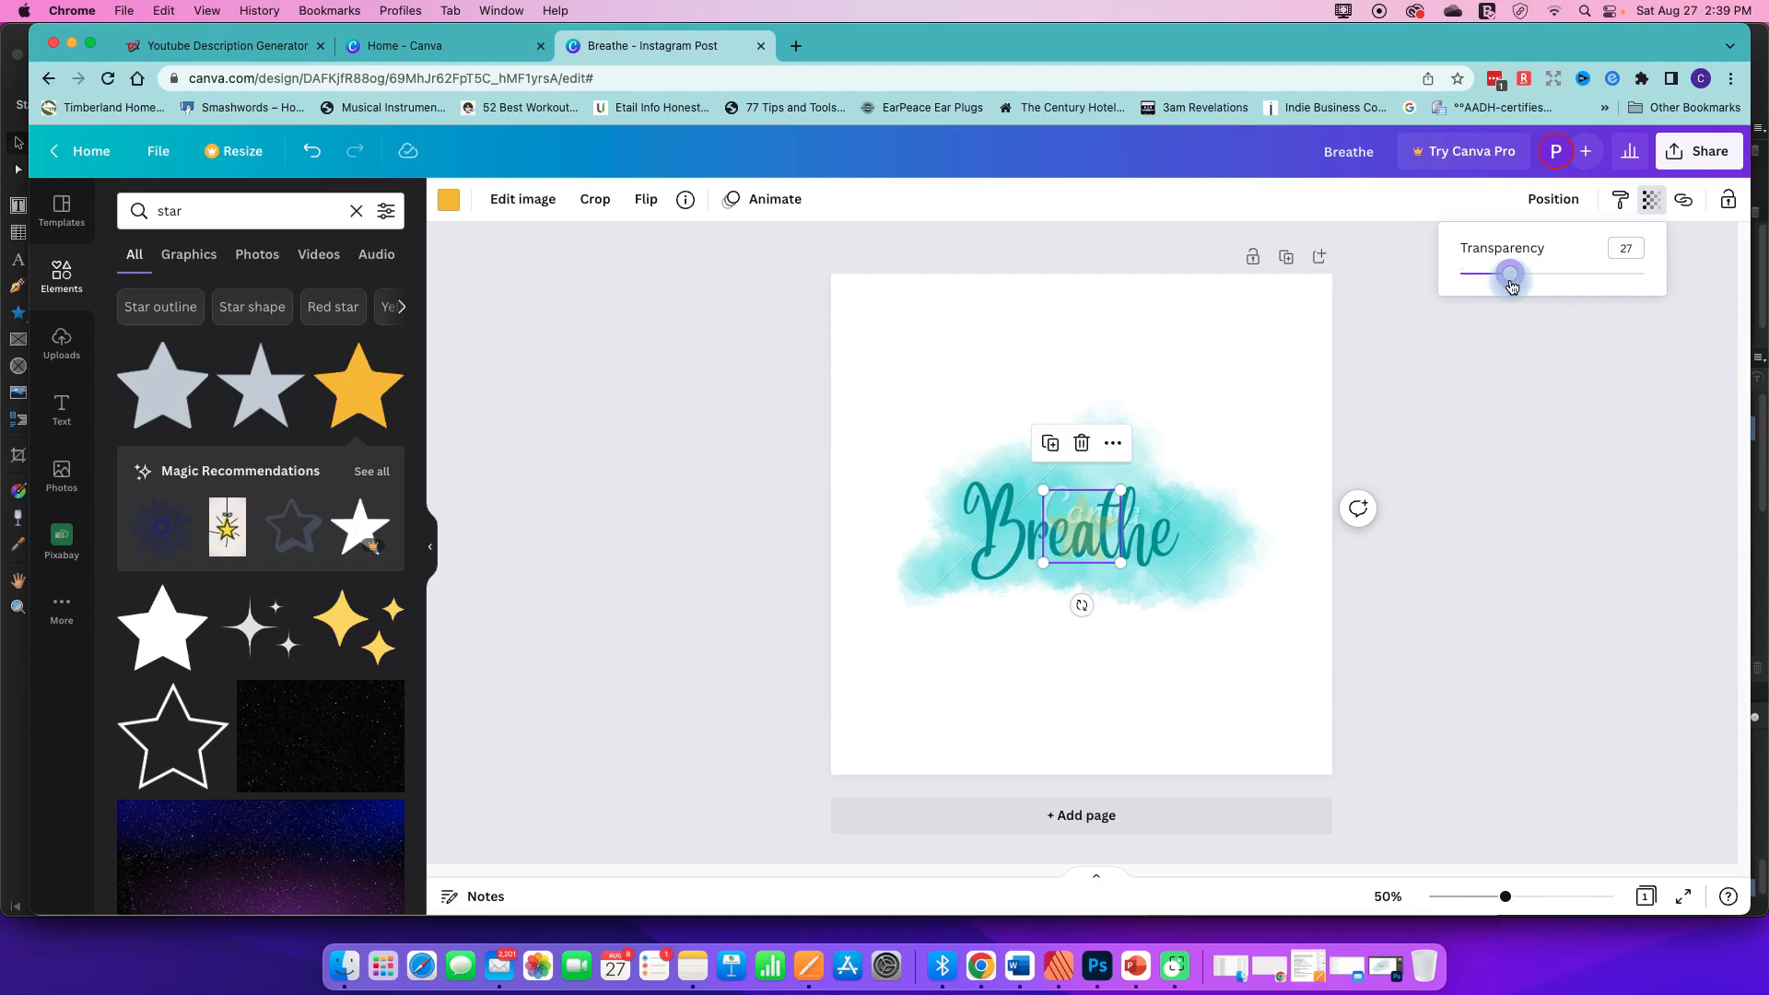
{"action": "left_click_drag", "start_coordinate": [1512, 287], "coordinate": [1643, 277]}
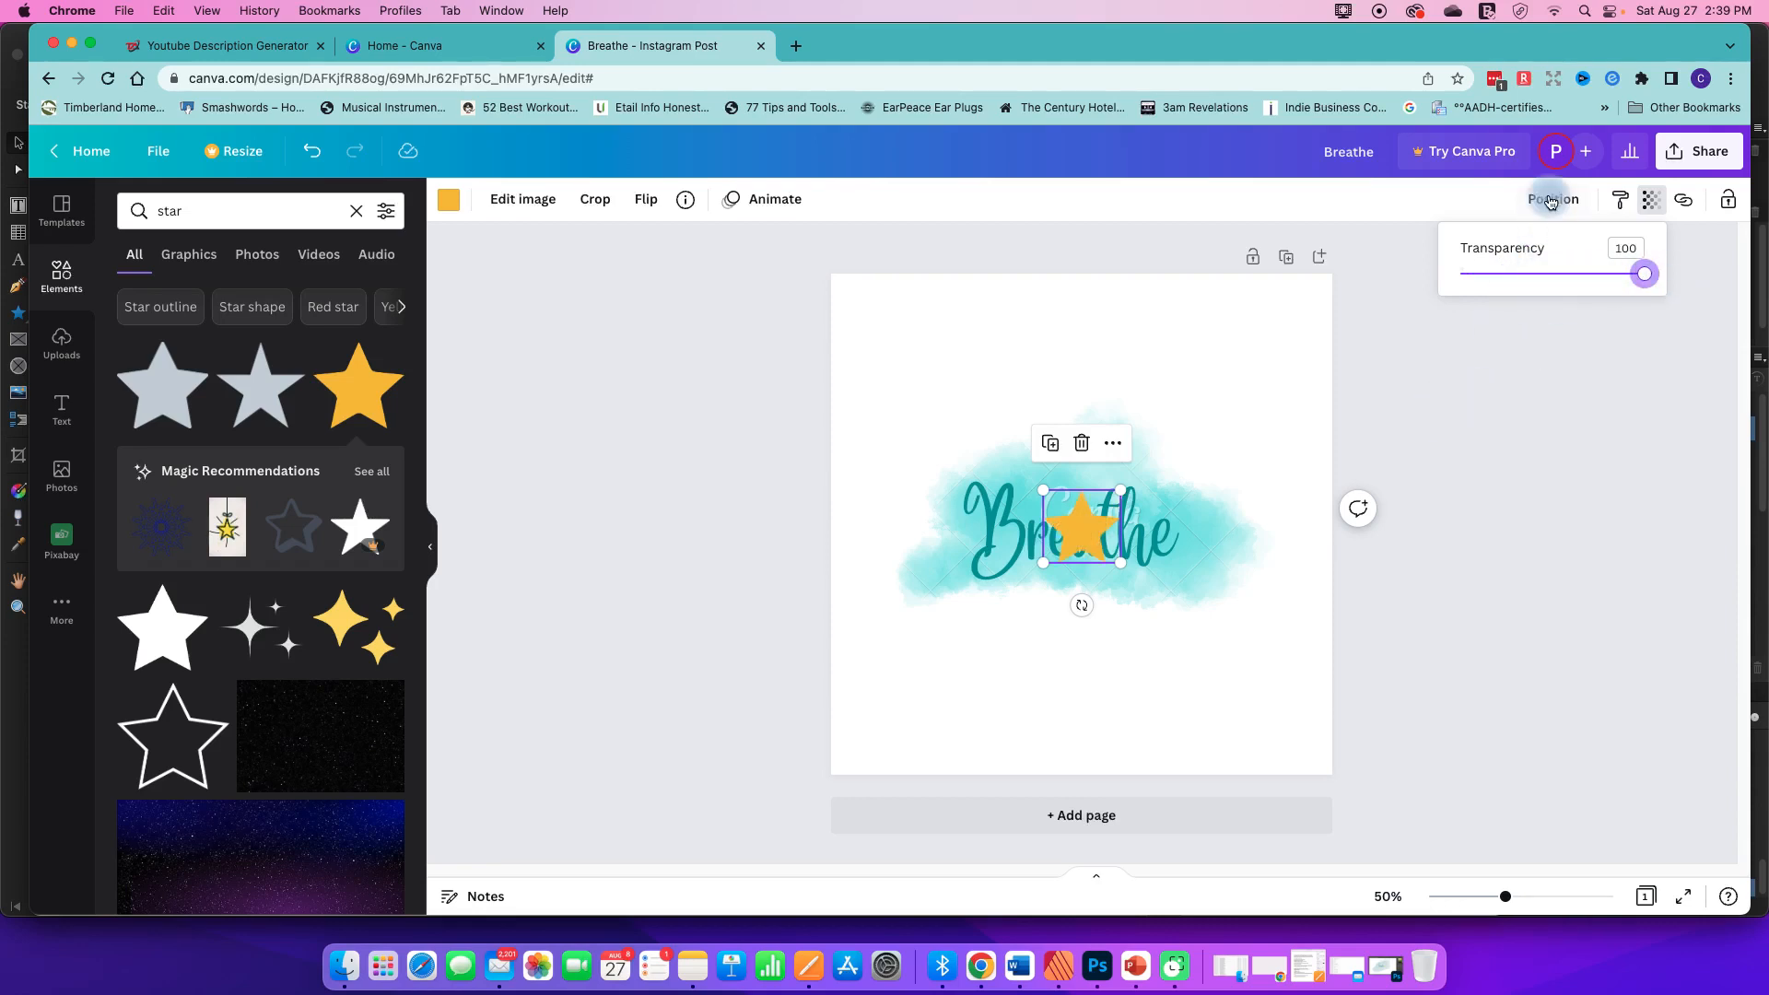
Send the star backward behind the text, move it back beside the end of Breathe, and clear the selection
{"action": "left_click", "coordinate": [1550, 201]}
{"action": "left_click", "coordinate": [1483, 256]}
{"action": "left_click_drag", "start_coordinate": [1082, 527], "coordinate": [1224, 526]}
{"action": "left_click", "coordinate": [1457, 418]}
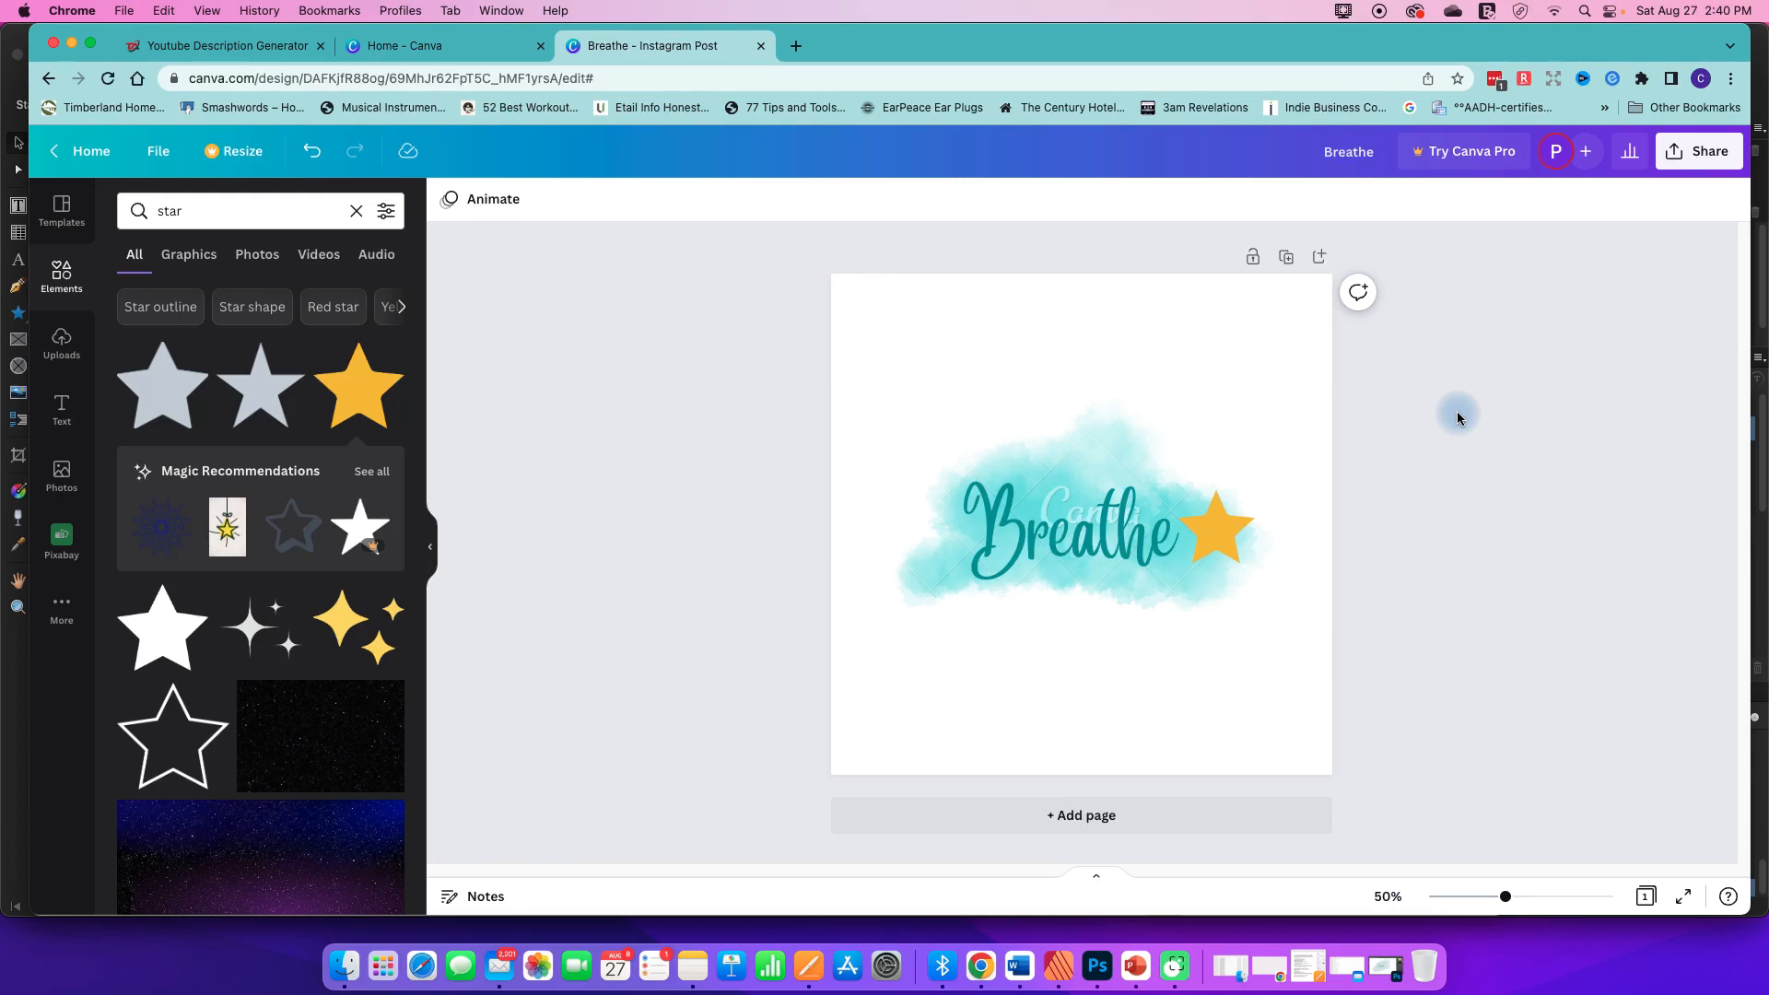
Select the Breathe text and the star in turn to examine the separate elements of the design
{"action": "left_click", "coordinate": [1134, 517]}
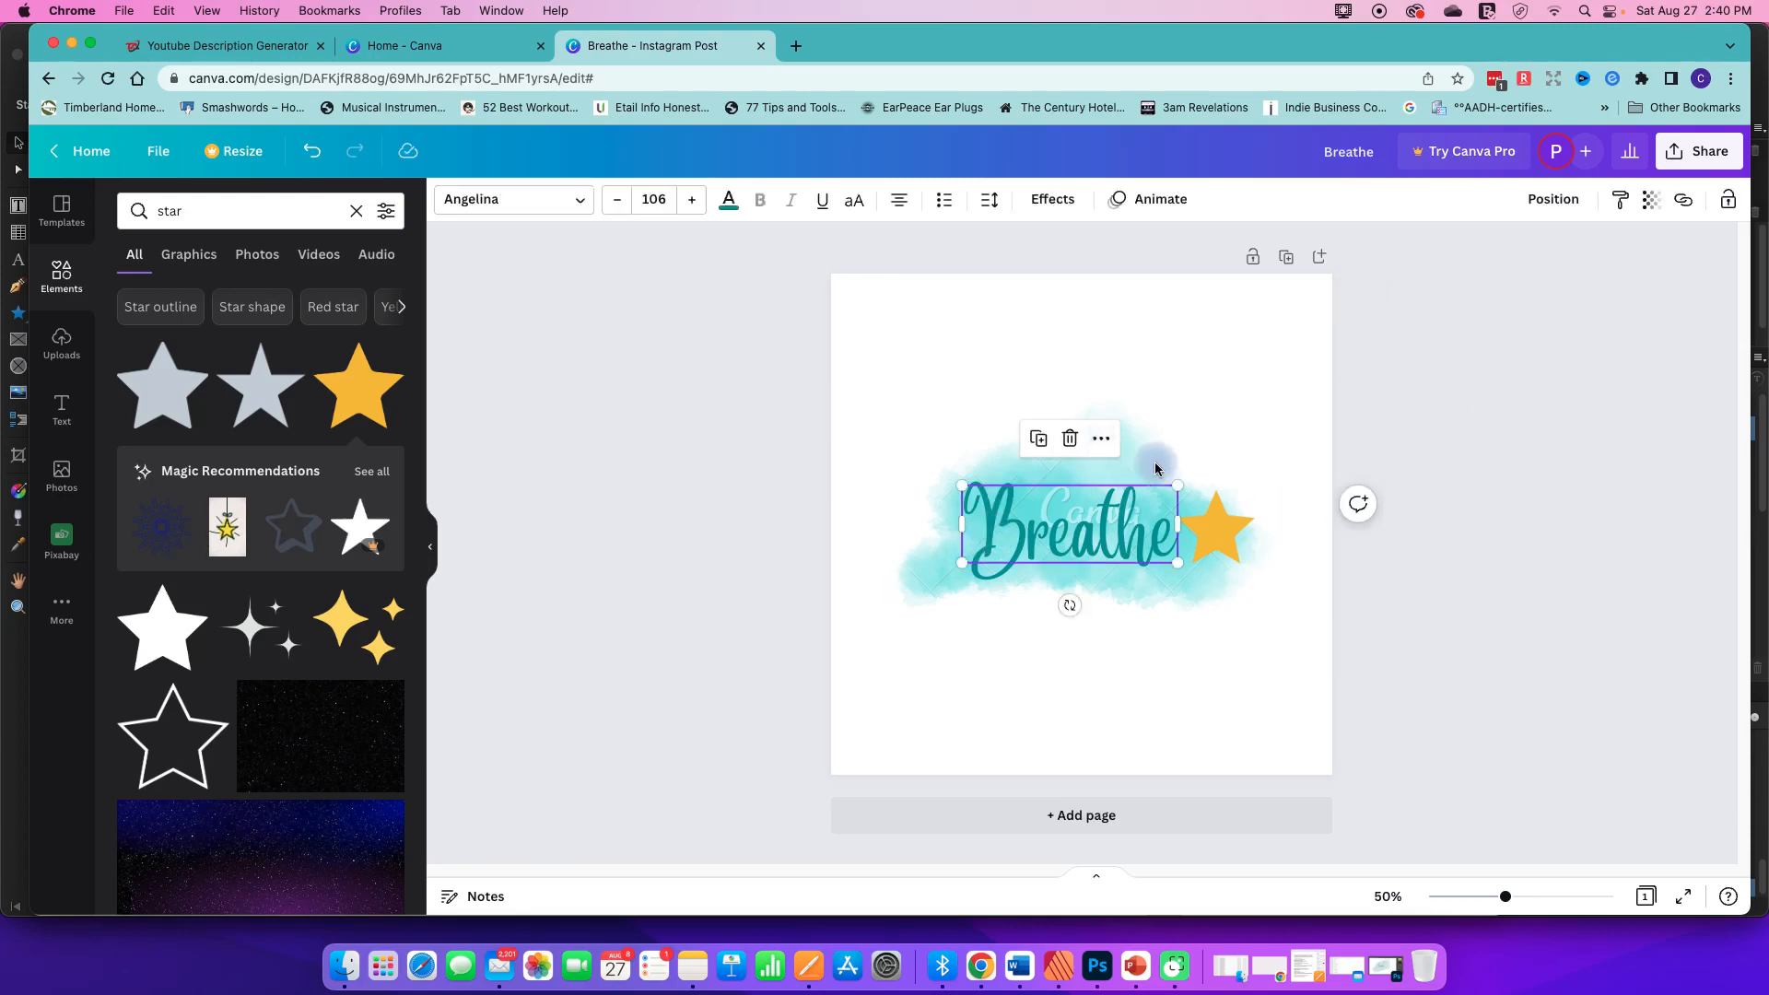
{"action": "left_click", "coordinate": [1196, 495]}
{"action": "left_click", "coordinate": [1223, 544]}
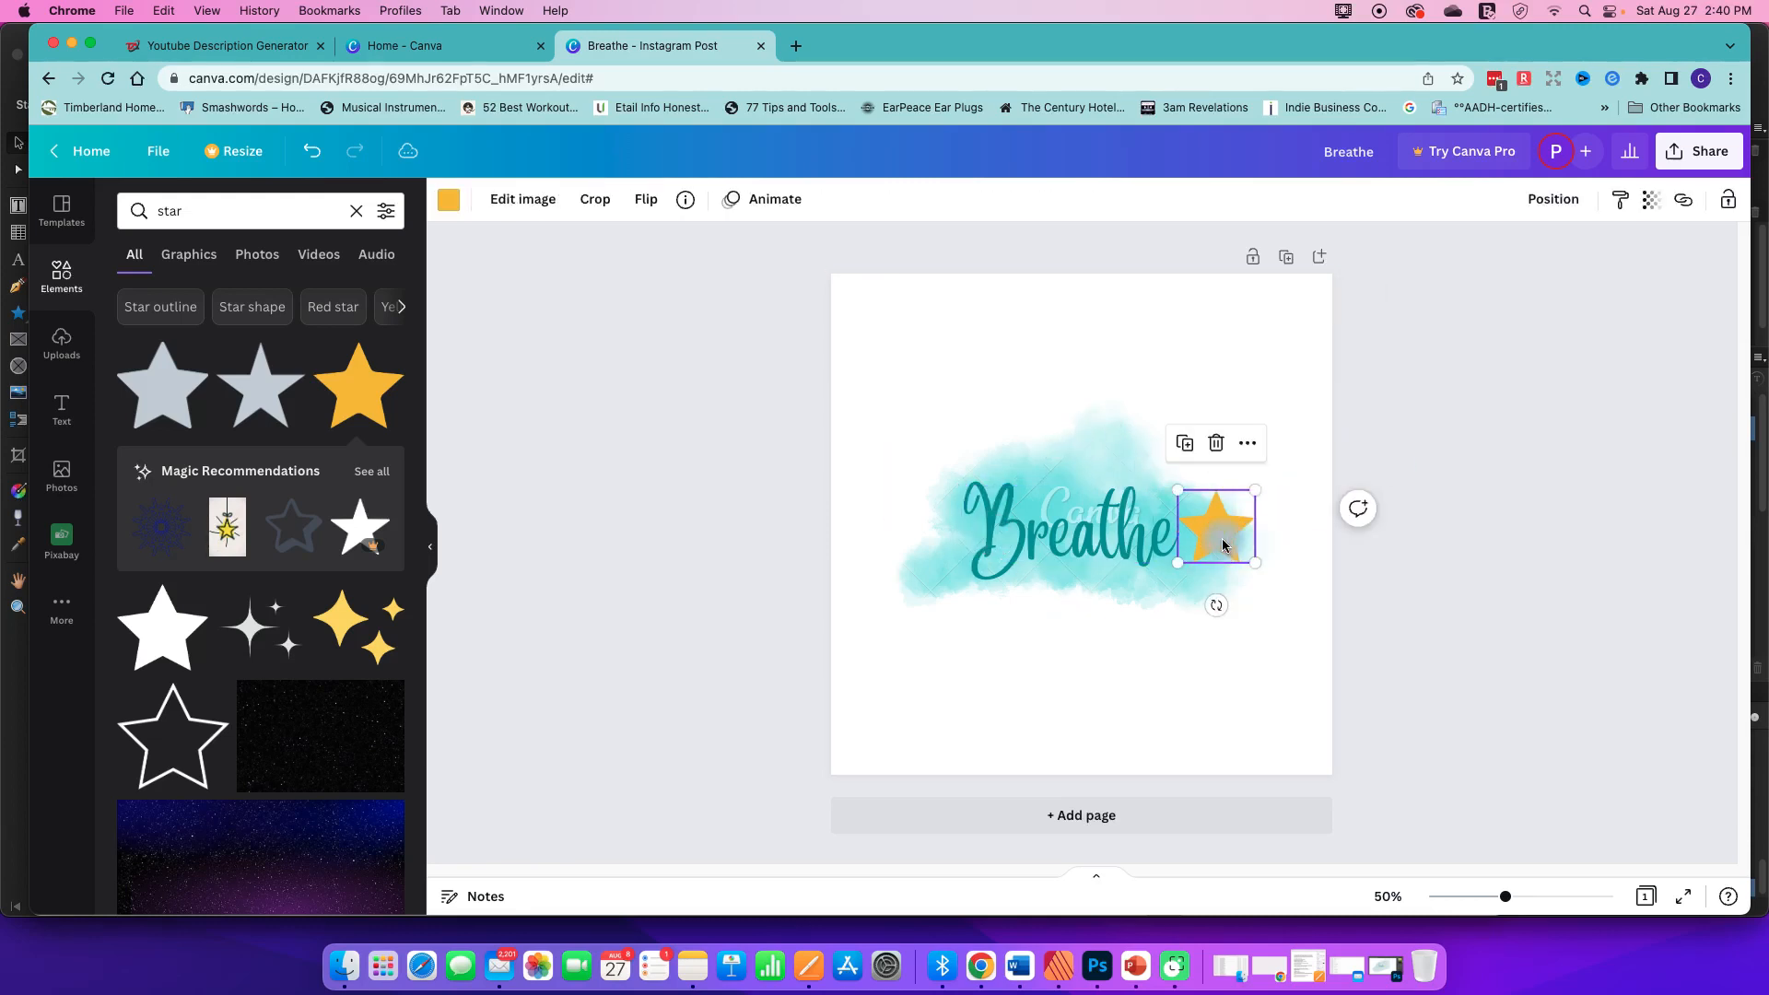
{"action": "mouse_move", "coordinate": [1223, 545]}
{"action": "left_mouse_down"}
{"action": "mouse_move", "coordinate": [1097, 541]}
{"action": "mouse_move", "coordinate": [1228, 544]}
{"action": "left_mouse_up"}
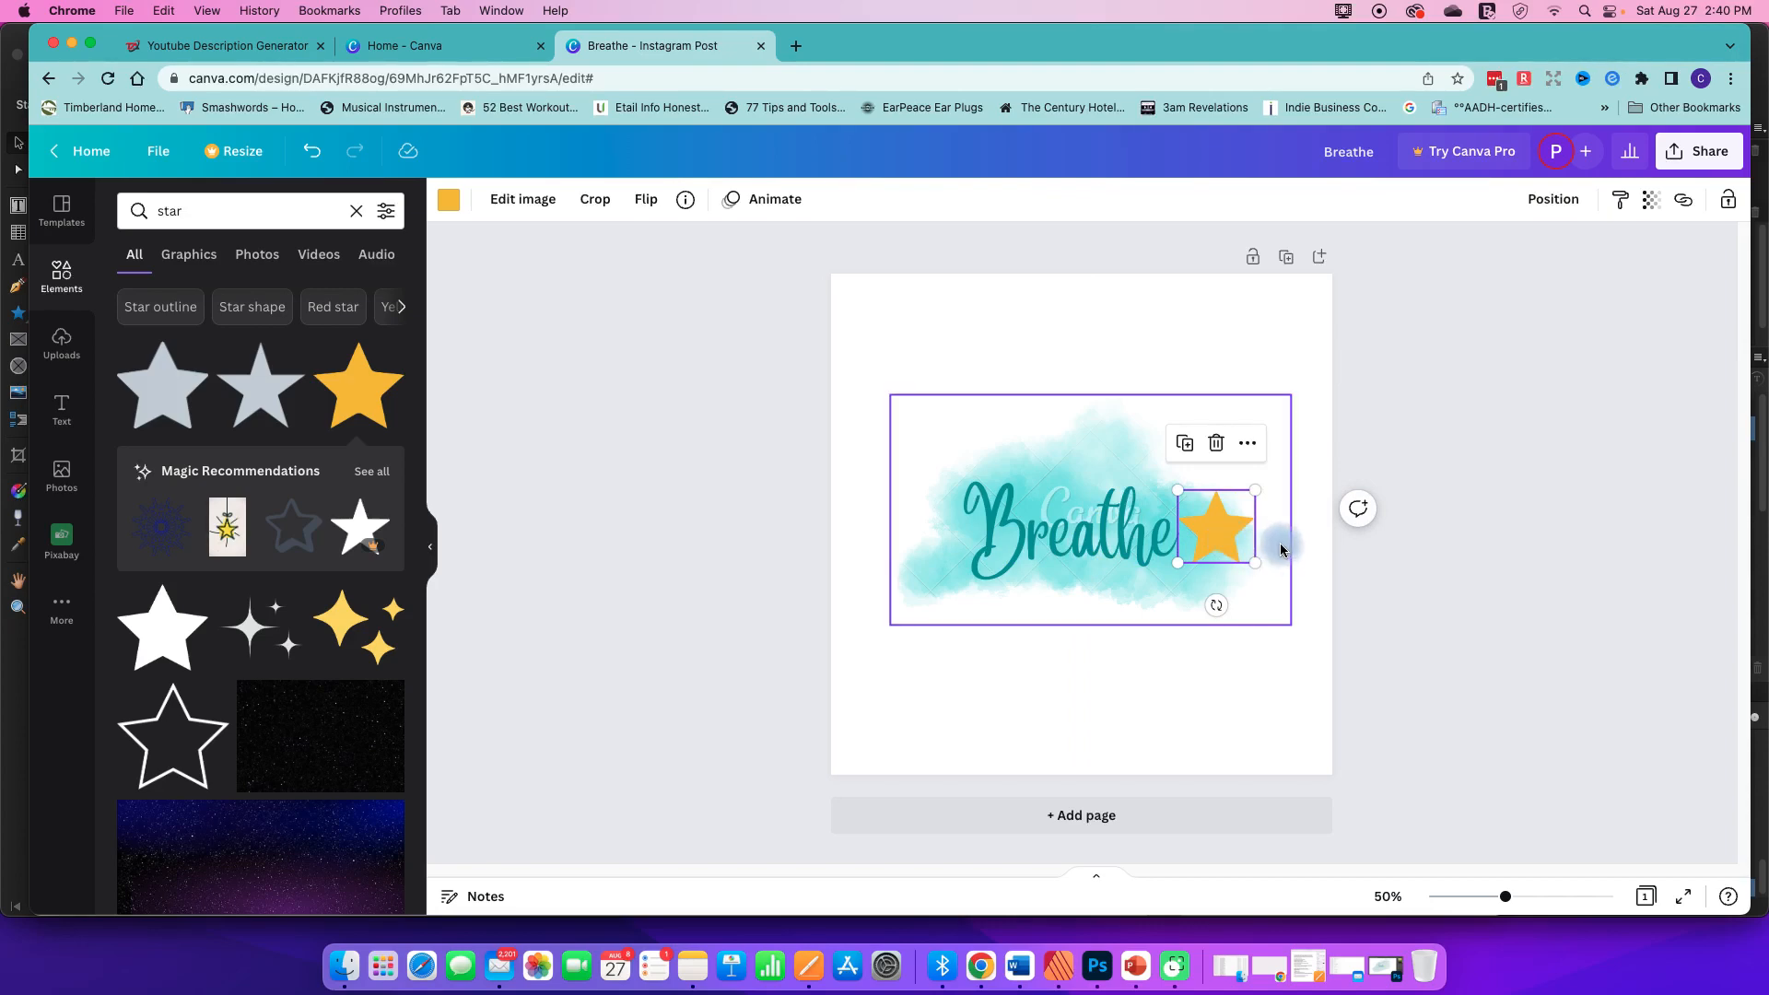
Switch to Photoshop and on to Affinity Publisher to compare the layer lists of both Breathe designs
{"action": "left_click", "coordinate": [1099, 965]}
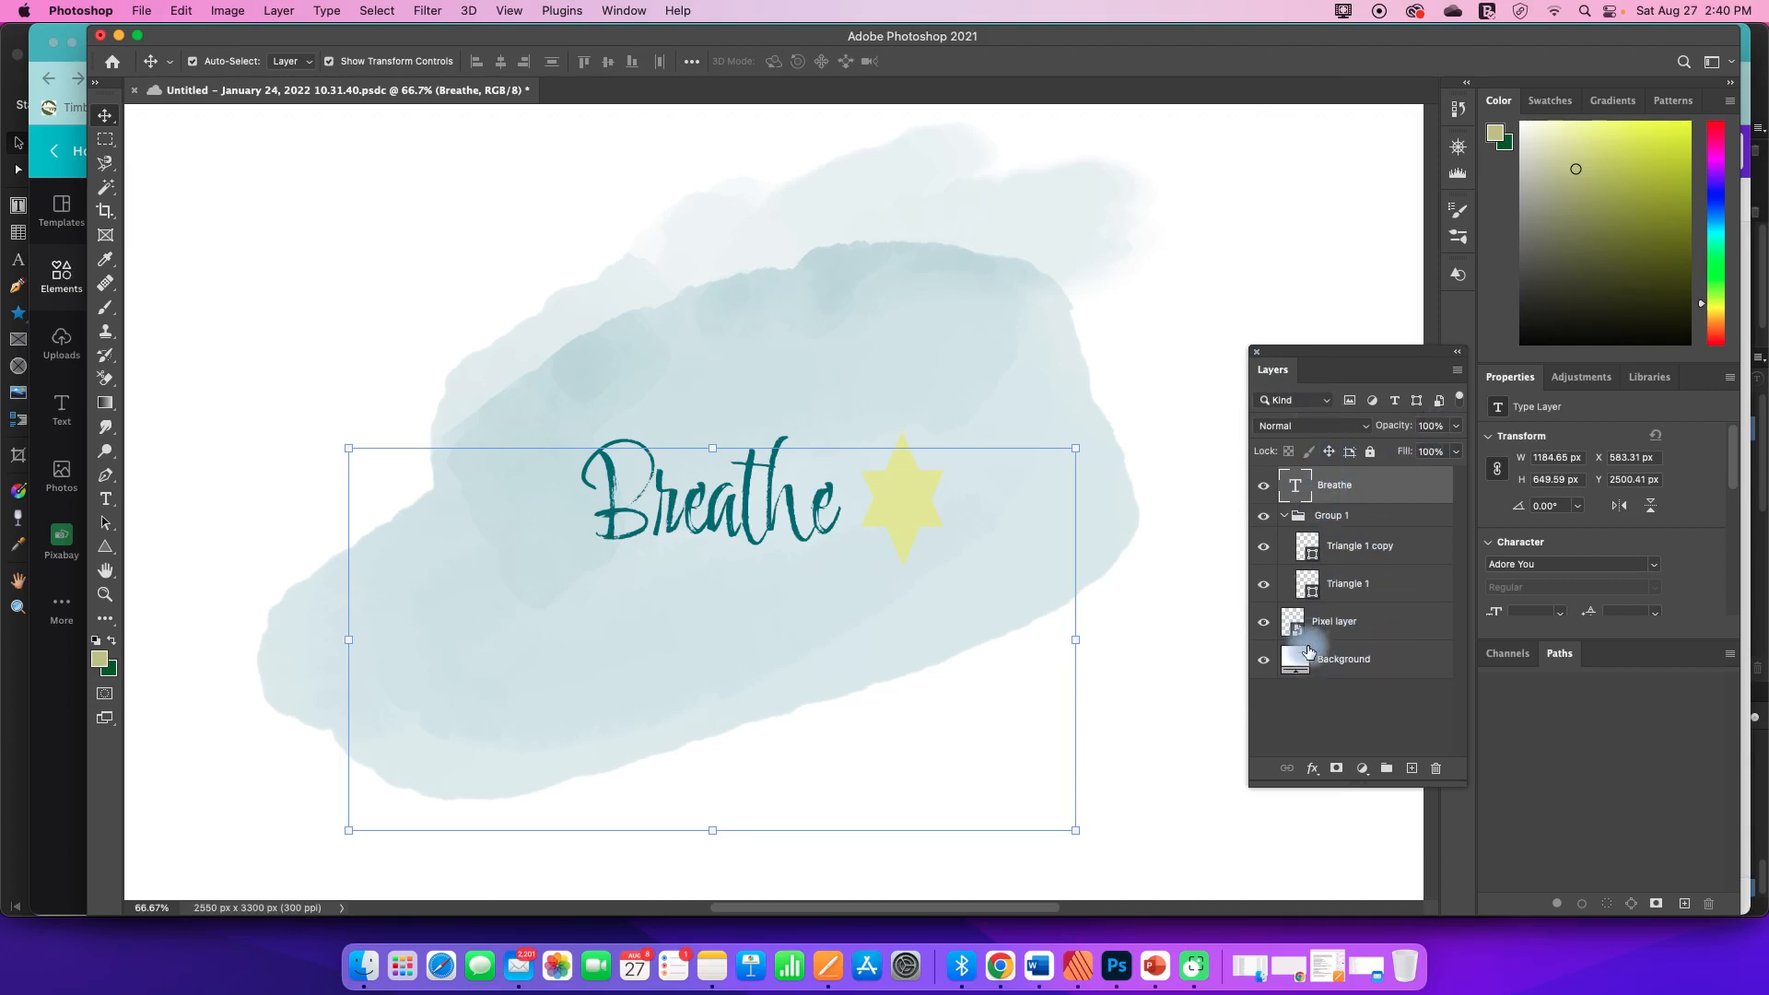
{"action": "left_click", "coordinate": [1078, 965]}
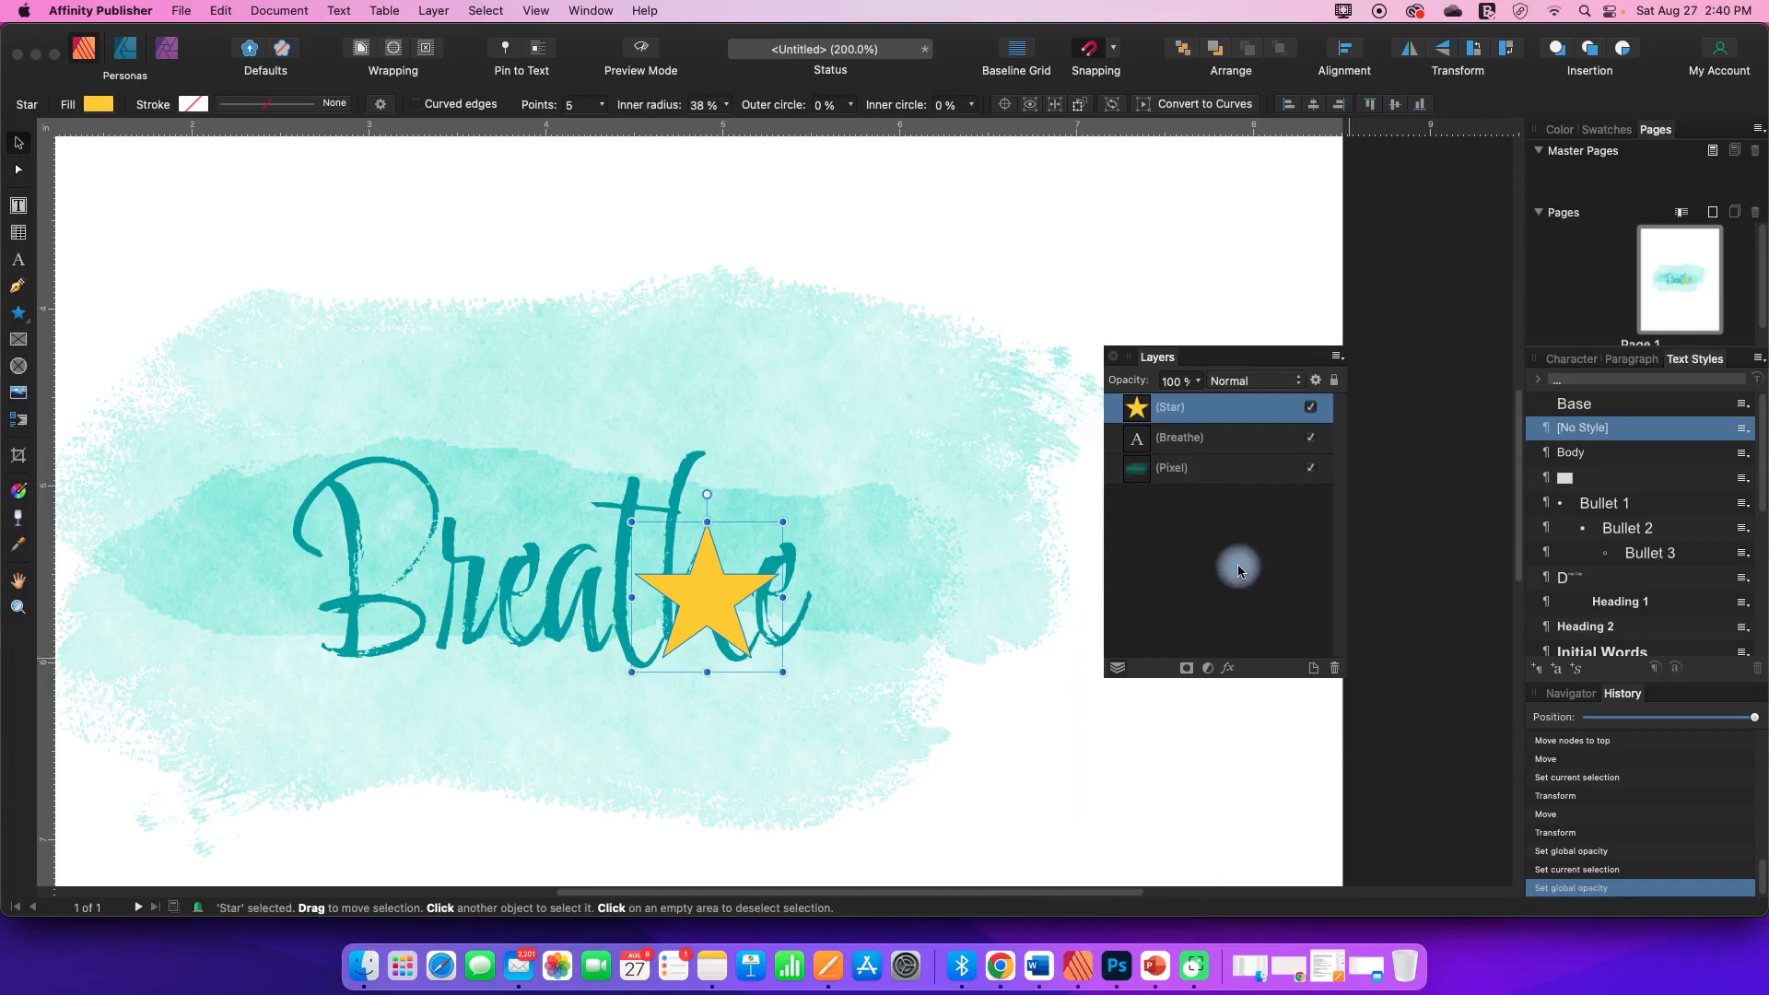